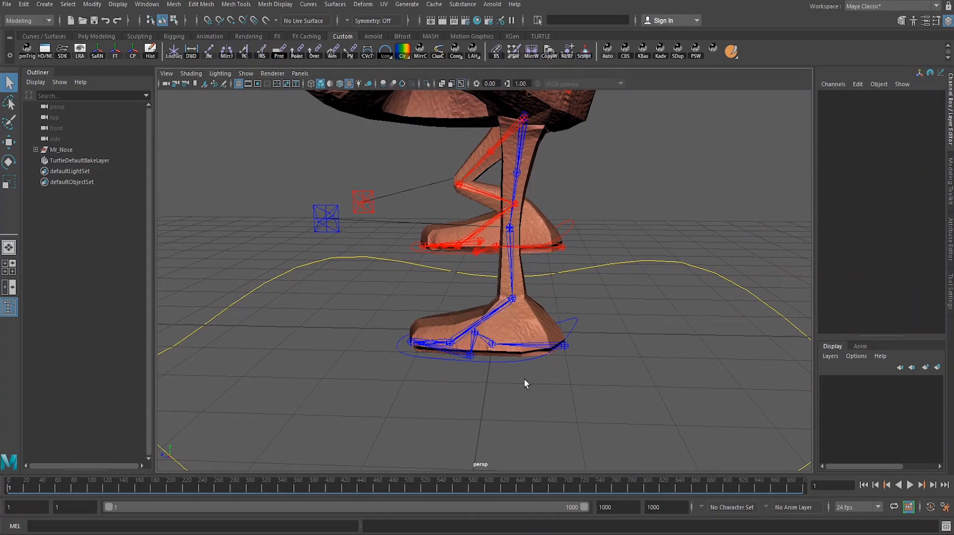
- Select the left heel reverse-foot joint and play back the leg animation briefly, stopping partway through
alt+drag(517, 384, 517, 385)
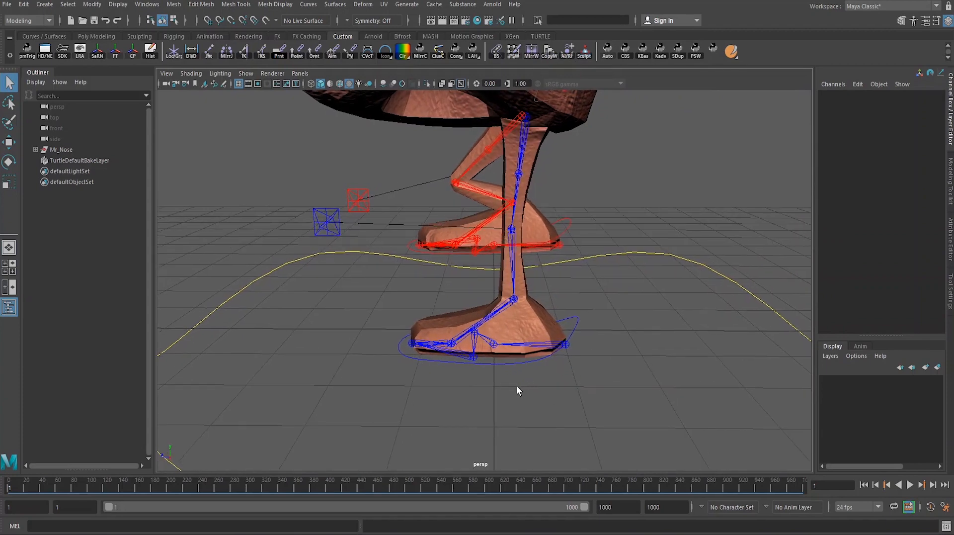
click(532, 344)
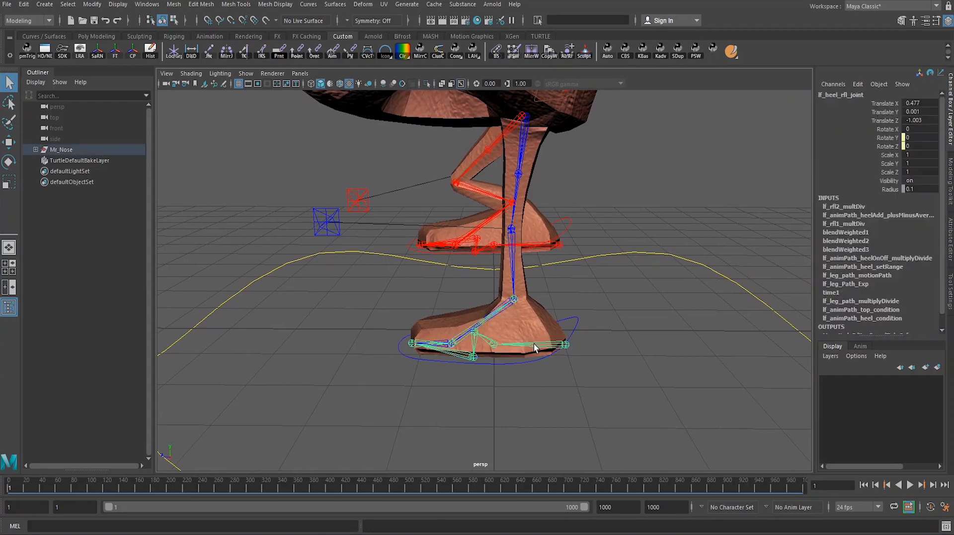
alt+right_drag(486, 357, 549, 422)
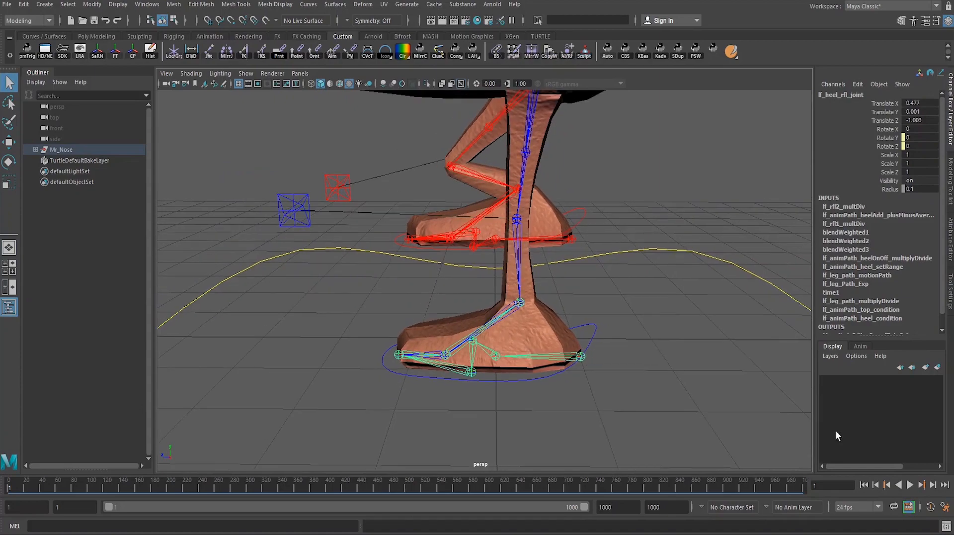
click(909, 485)
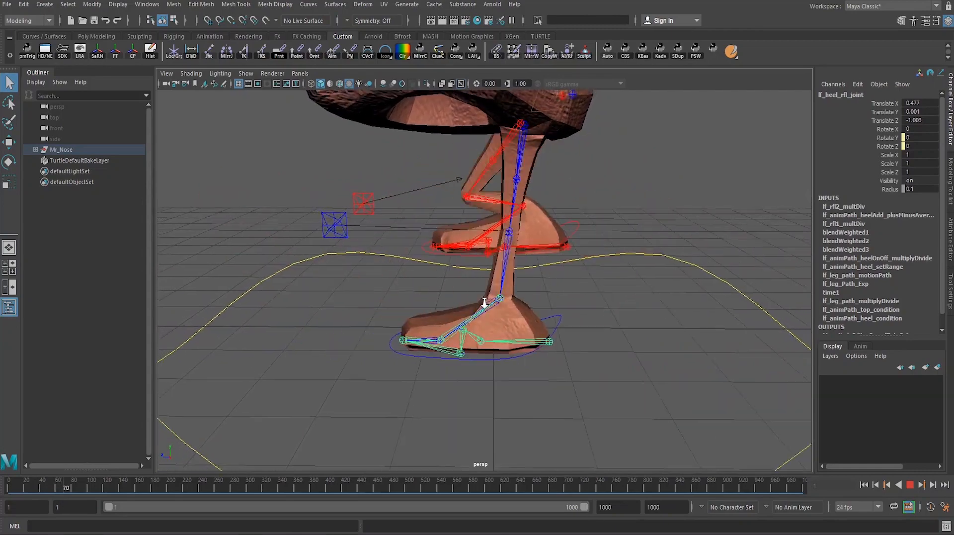
click(910, 485)
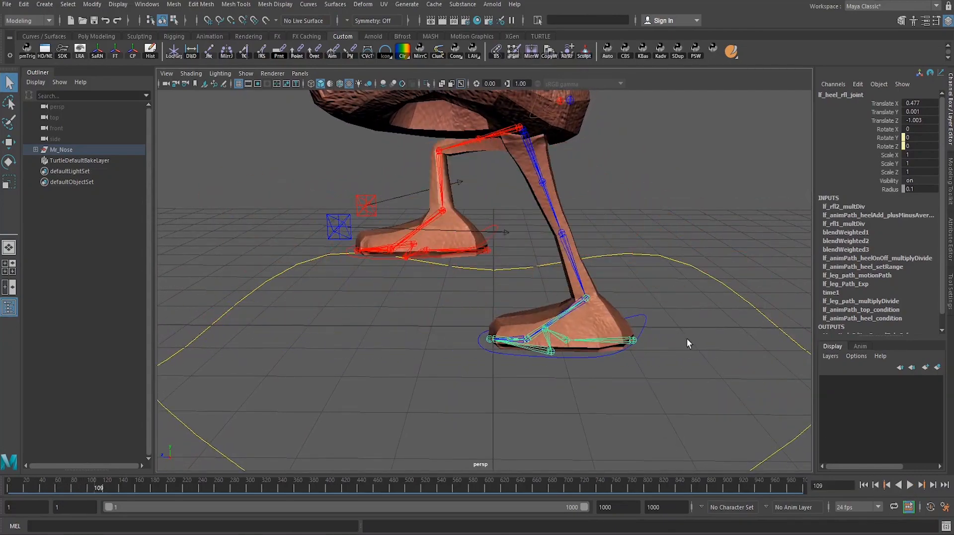
- Set the left leg control's Path Offset to 5 and preview the leg animation from the first frame
click(648, 323)
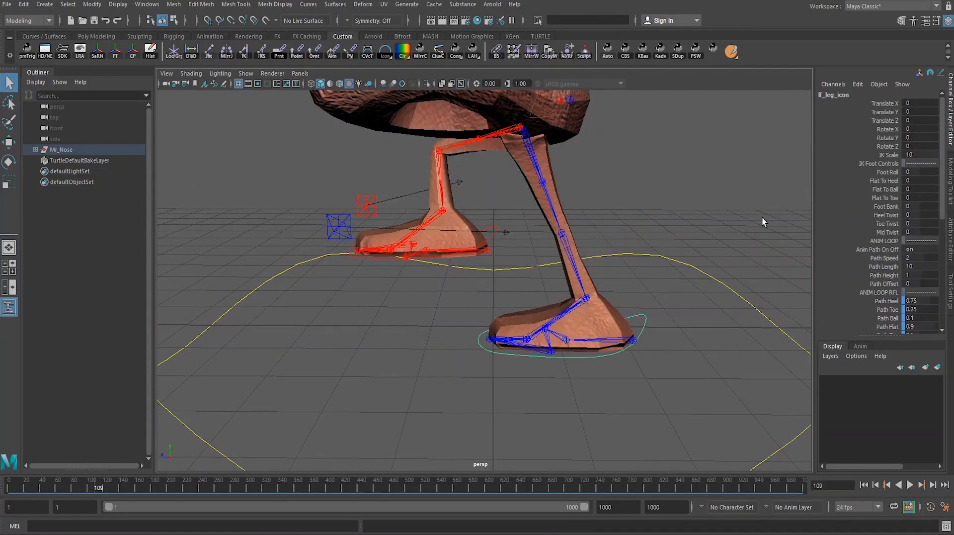
double_click(924, 283)
text(5)
key(Return)
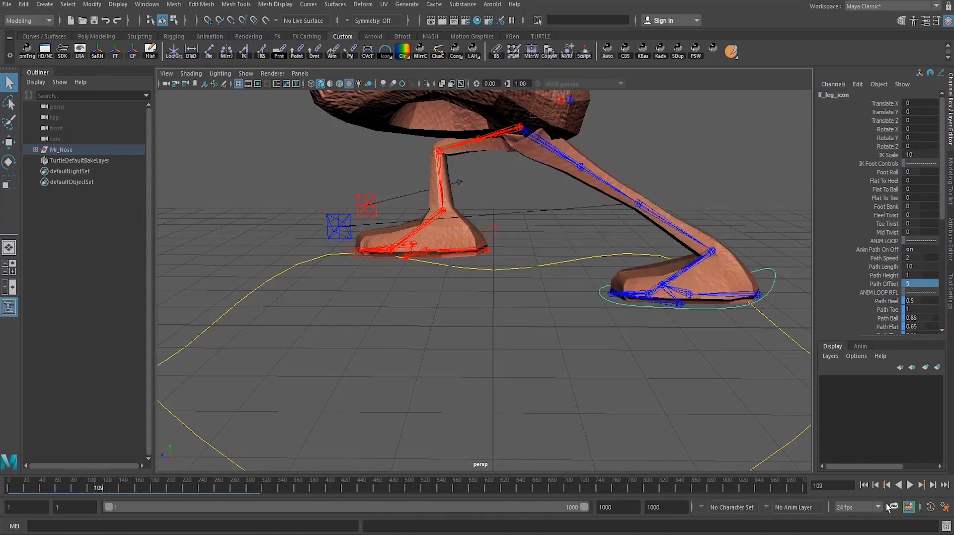
click(864, 486)
click(909, 485)
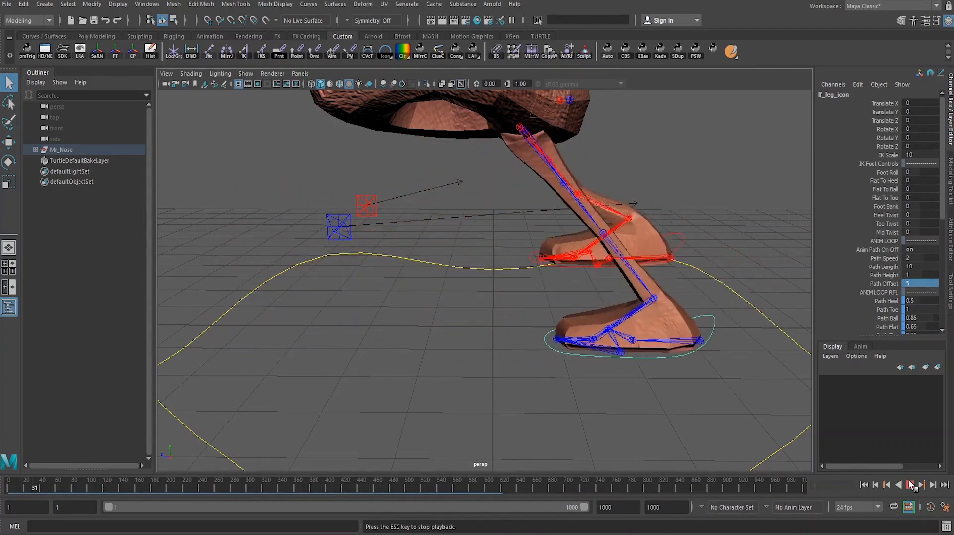
click(910, 484)
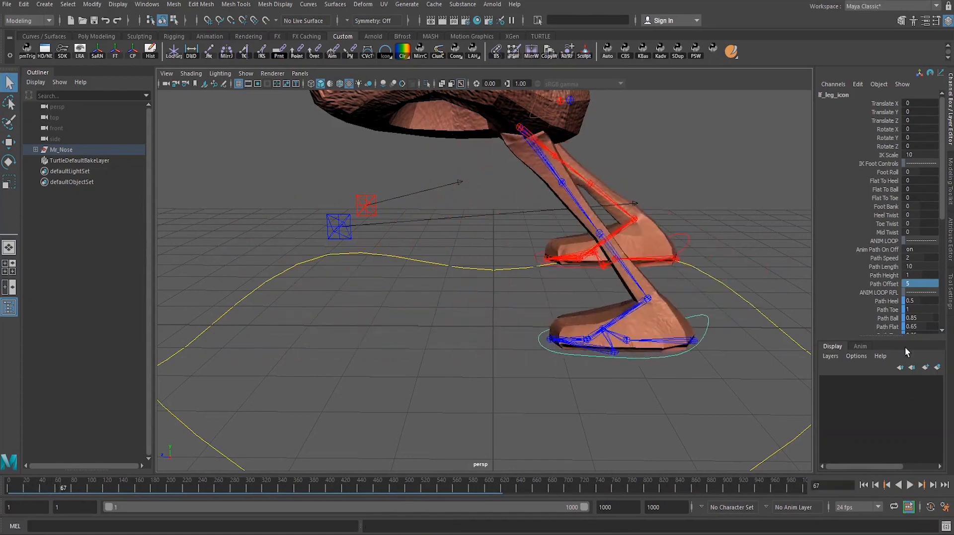
- Set the left leg control's Path Offset to 10, preview the animation from the start and return to the first frame
double_click(930, 283)
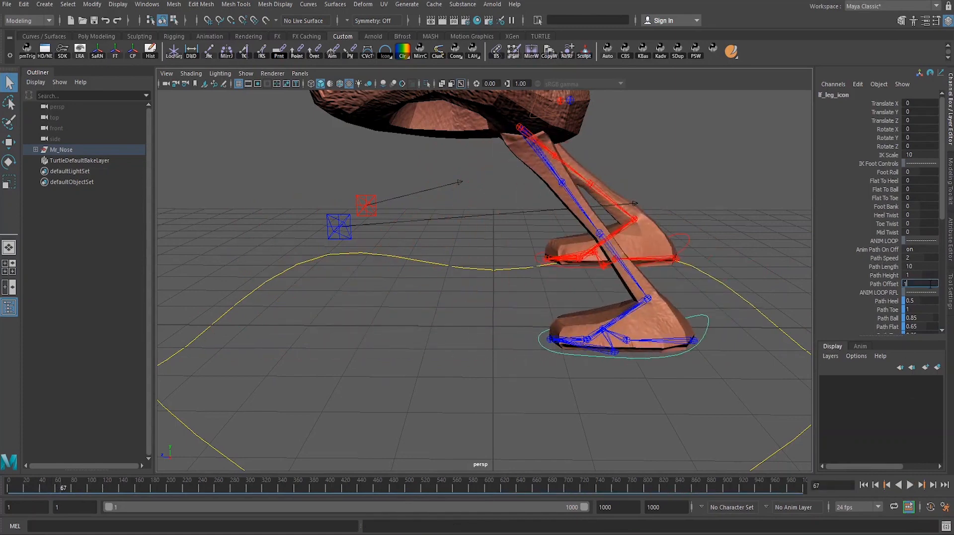
text(10)
key(Return)
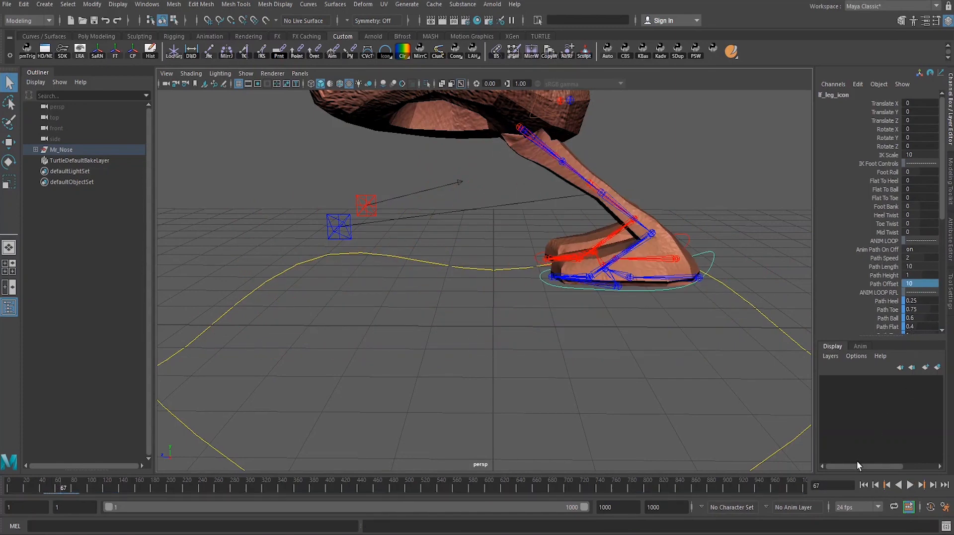
click(863, 485)
click(910, 484)
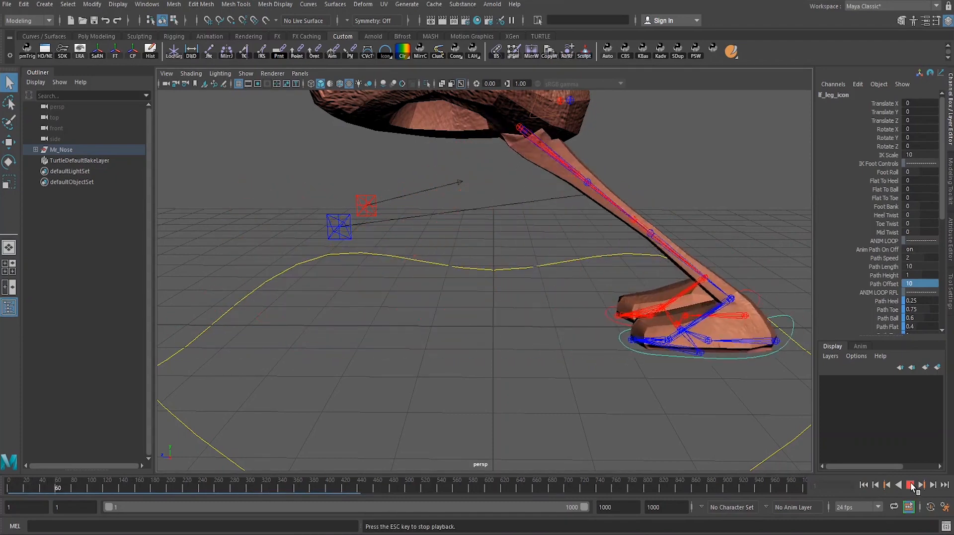
click(911, 484)
click(864, 484)
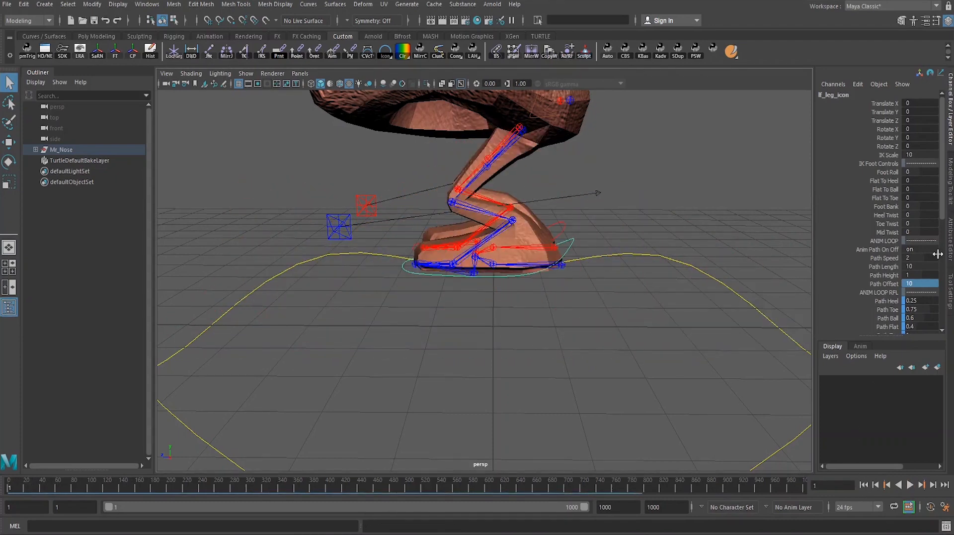
- Set the left leg control's Path Offset to -5, preview the animation and return to the first frame
click(923, 283)
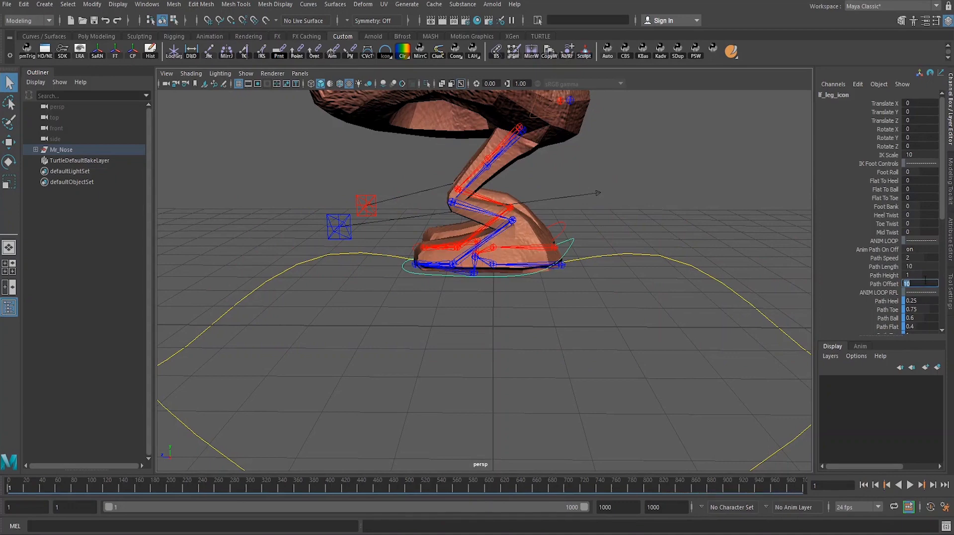
text(-5)
key(Return)
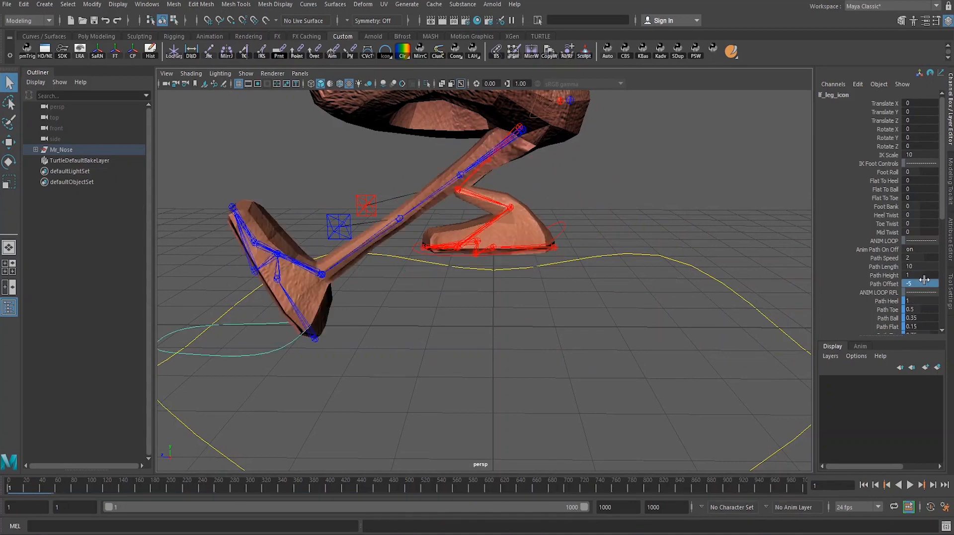
click(912, 487)
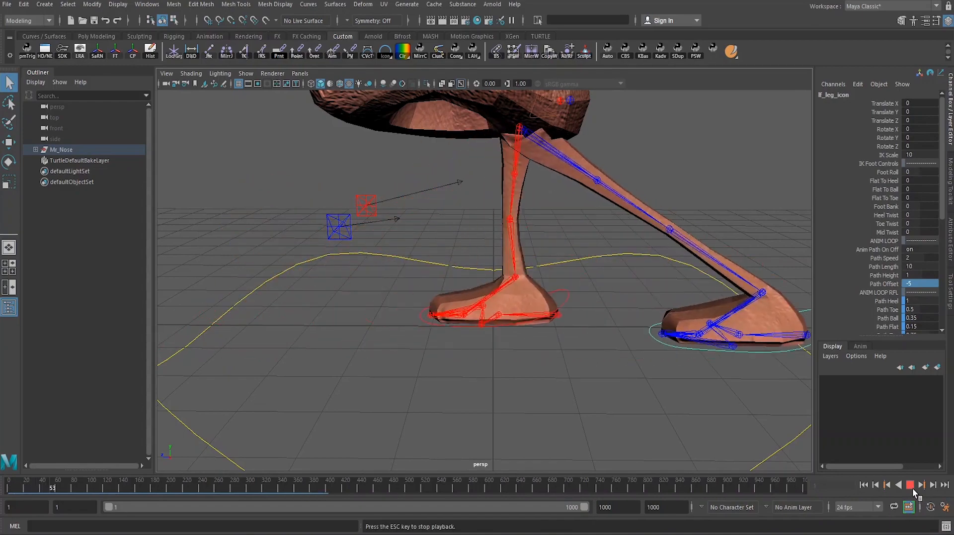
click(912, 487)
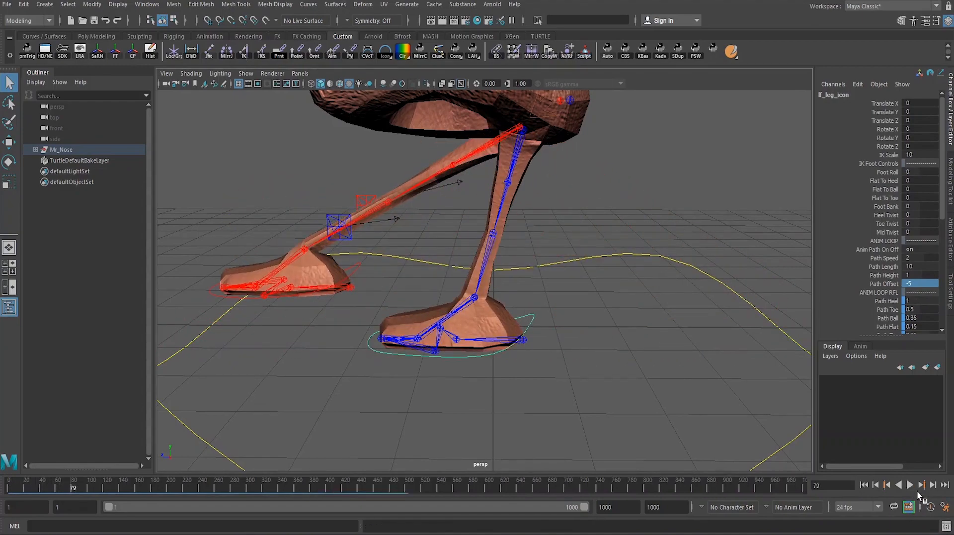
click(864, 484)
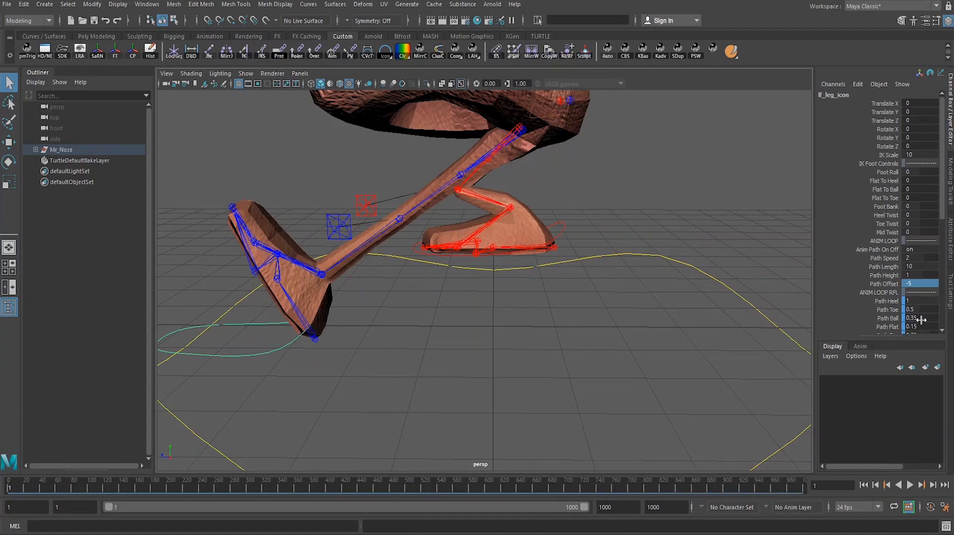
- Set the left leg control's Path Offset to 7, preview the animation and return to the first frame
double_click(929, 283)
text(7)
key(Return)
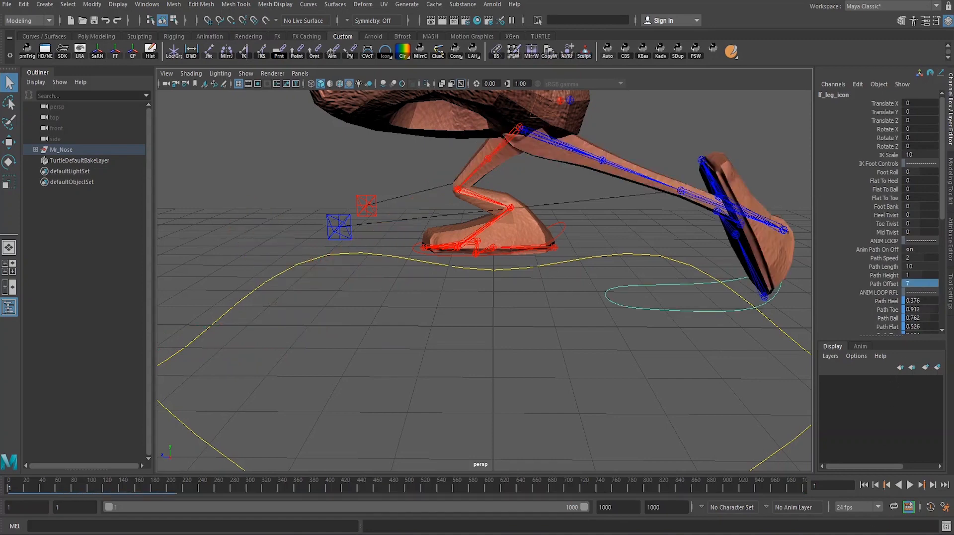
click(910, 484)
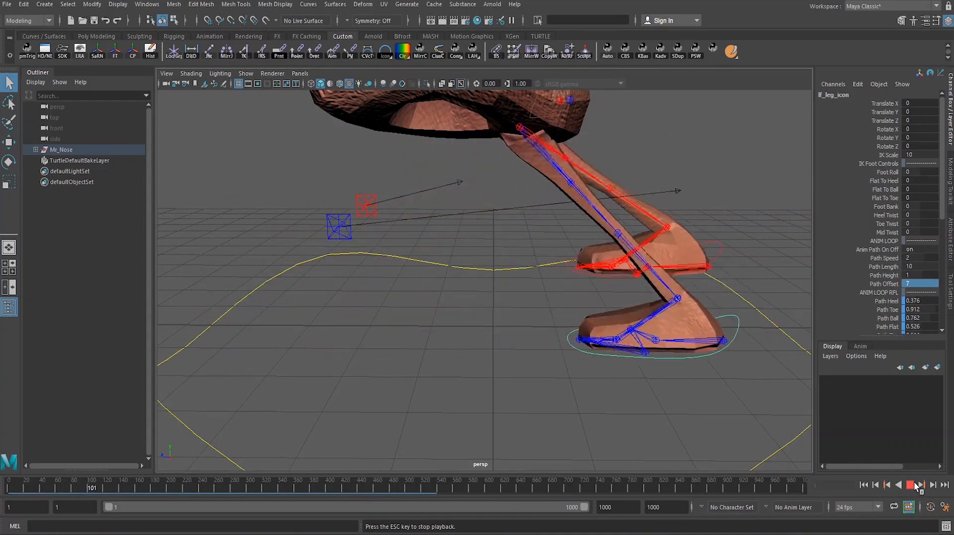
click(913, 484)
click(864, 484)
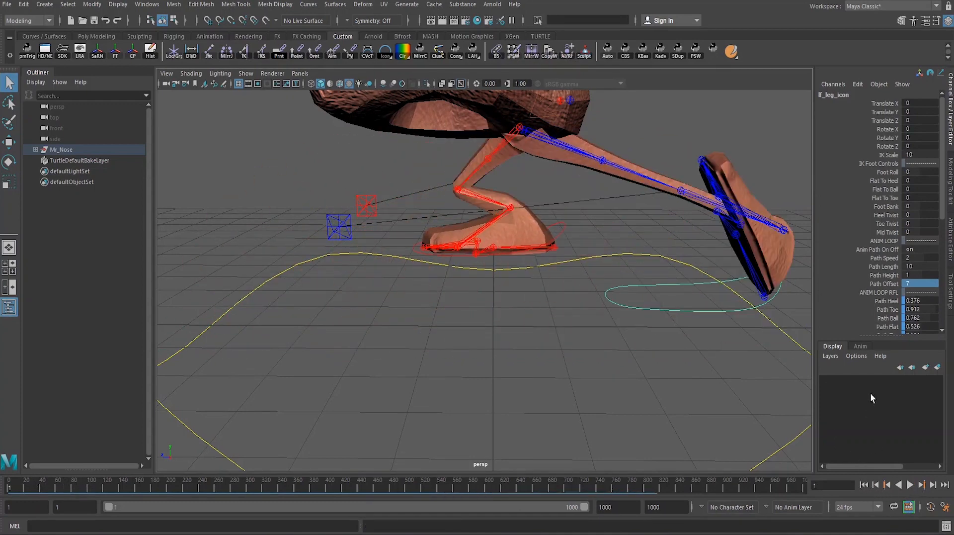
- Set the left leg control's Path Offset to 5, preview the animation and rewind to the first frame
double_click(918, 282)
text(5)
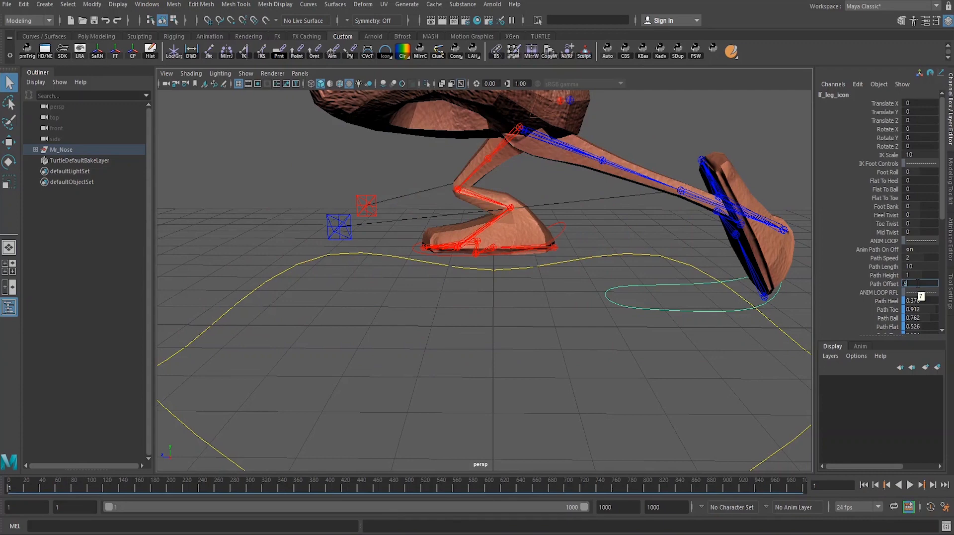
key(Return)
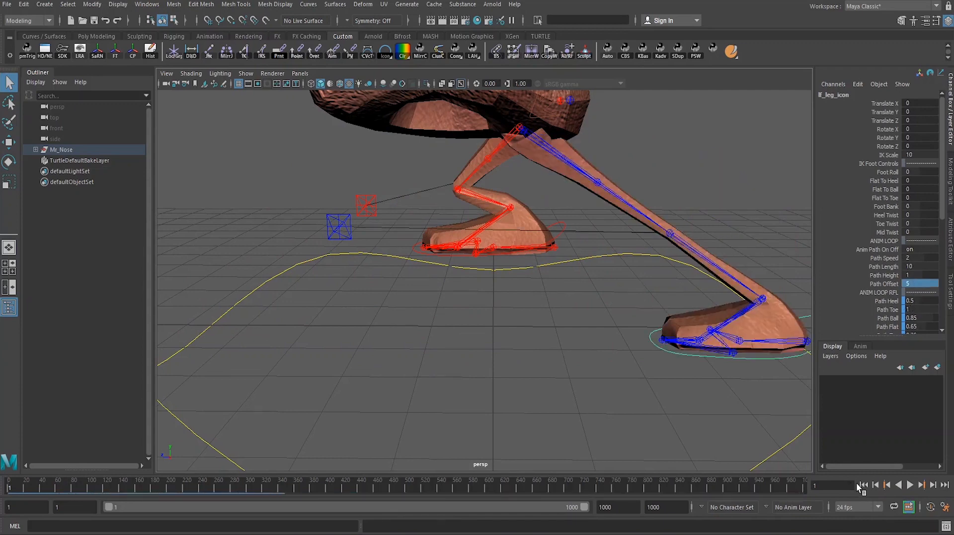
click(909, 485)
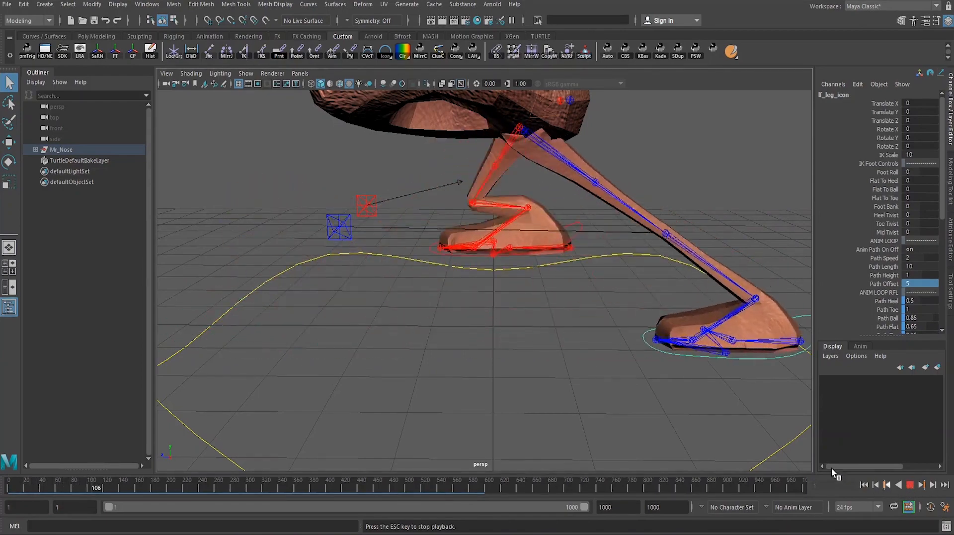
click(910, 484)
click(864, 484)
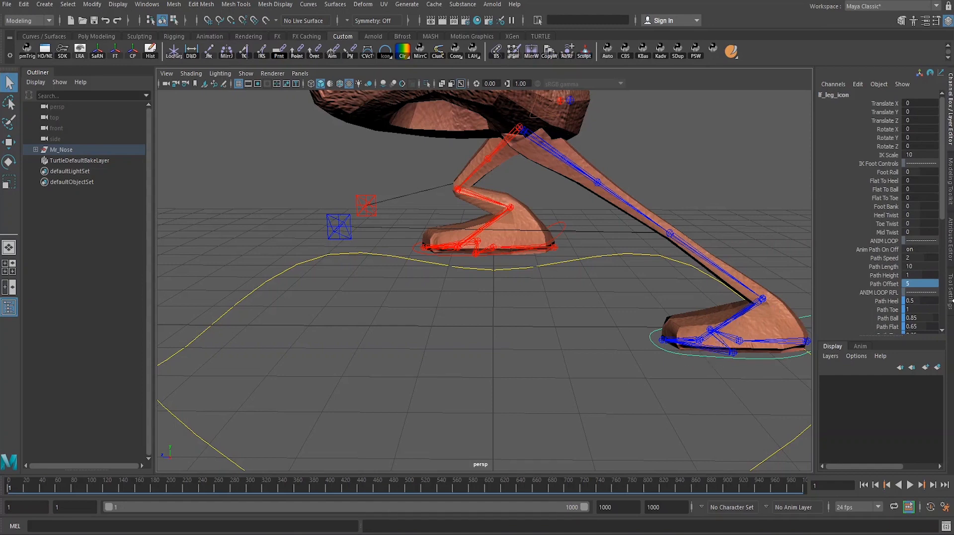
- Reset the left leg control's Path Offset to 0
double_click(923, 284)
text(0)
key(Return)
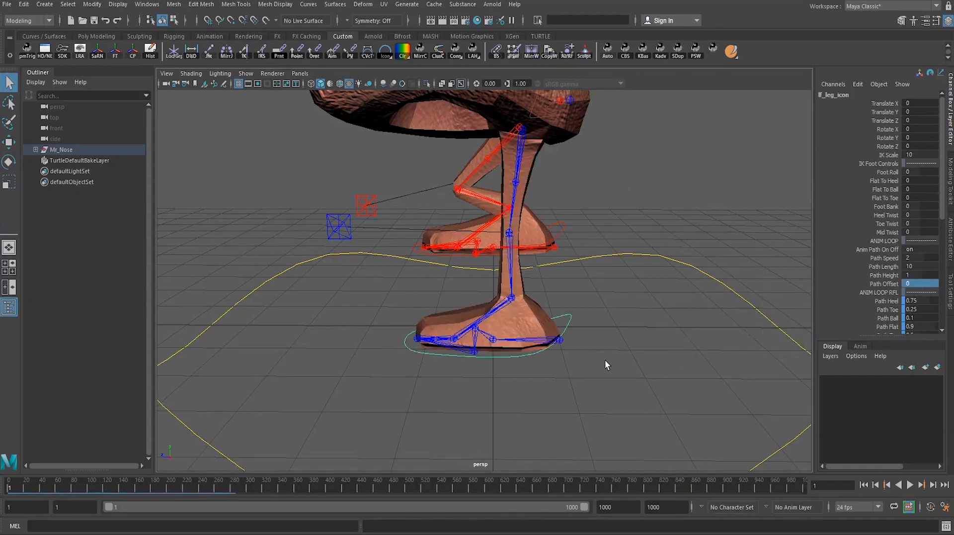
alt+right_drag(582, 362, 635, 377)
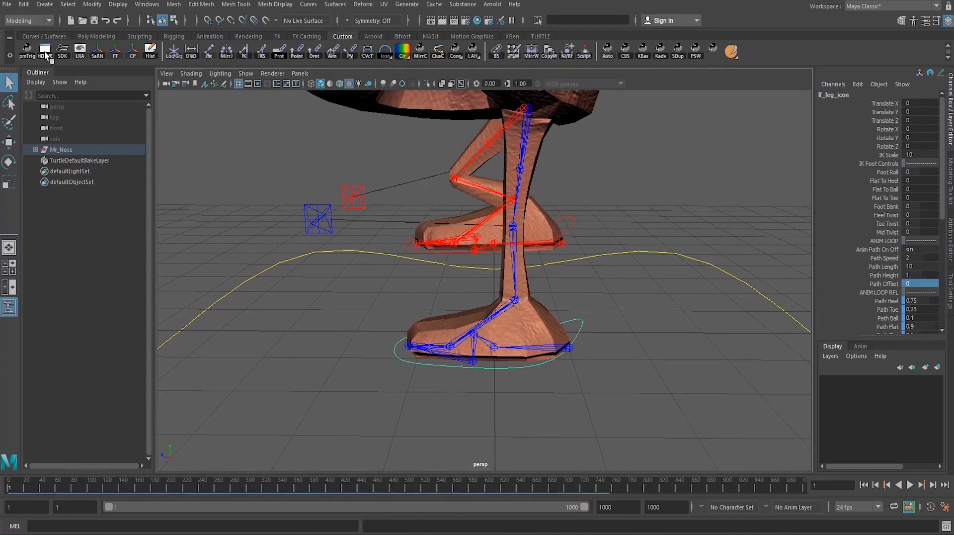
- Open the Node Editor and frame the whole left leg node network
click(147, 4)
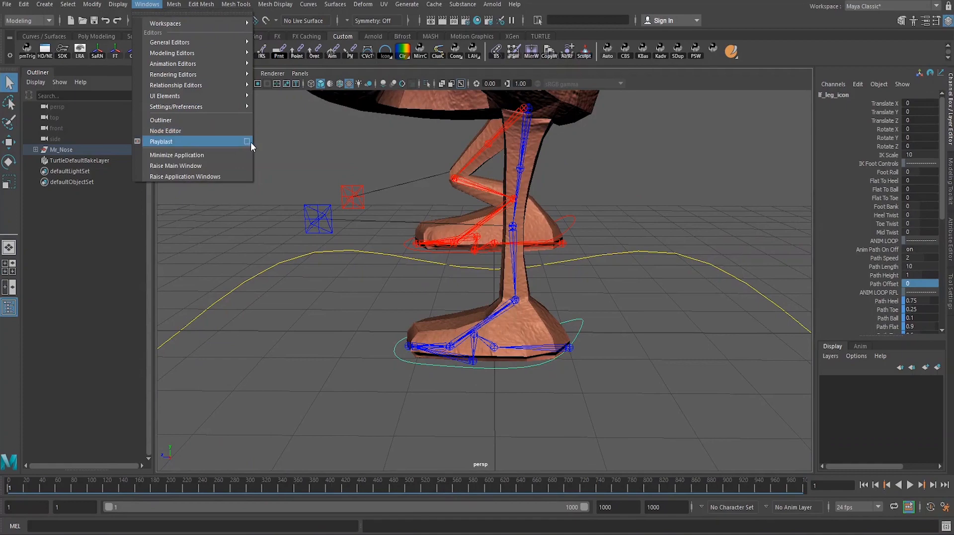
click(169, 130)
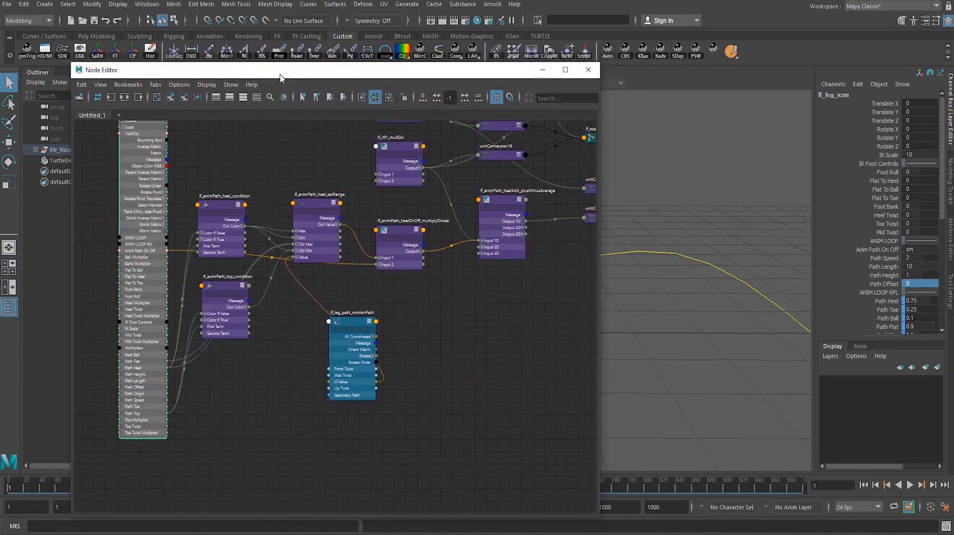
drag(280, 77, 294, 60)
key(a)
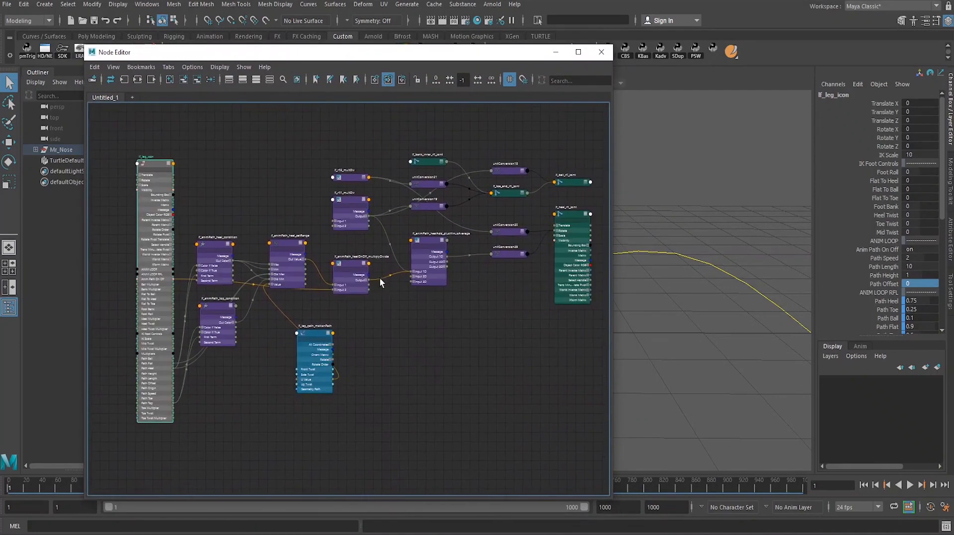
- Place the lf_leg_path_motionPath node below the lf_leg_icon node and move the Node Editor window clear of the leg
middle_drag(449, 375, 430, 339)
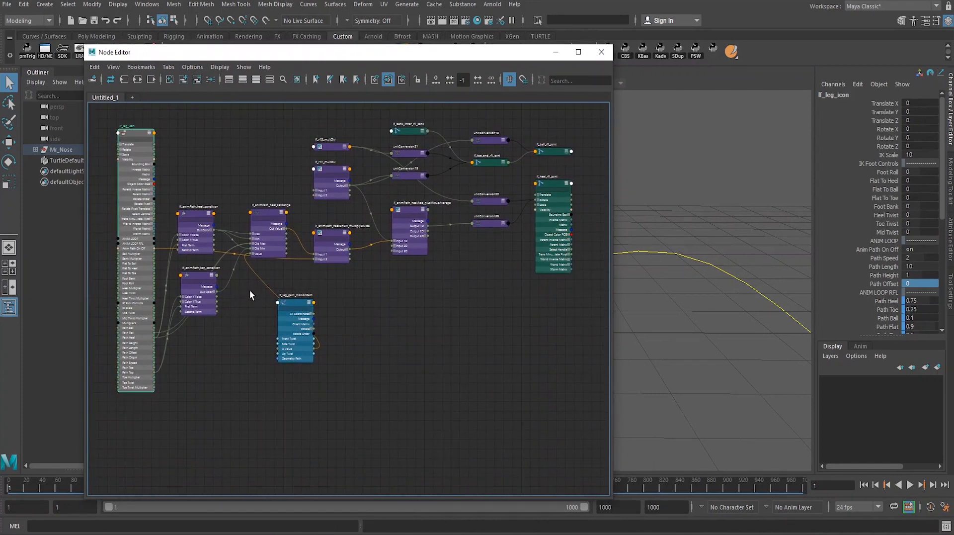
scroll(267, 328, up, 2)
scroll(334, 318, down, 2)
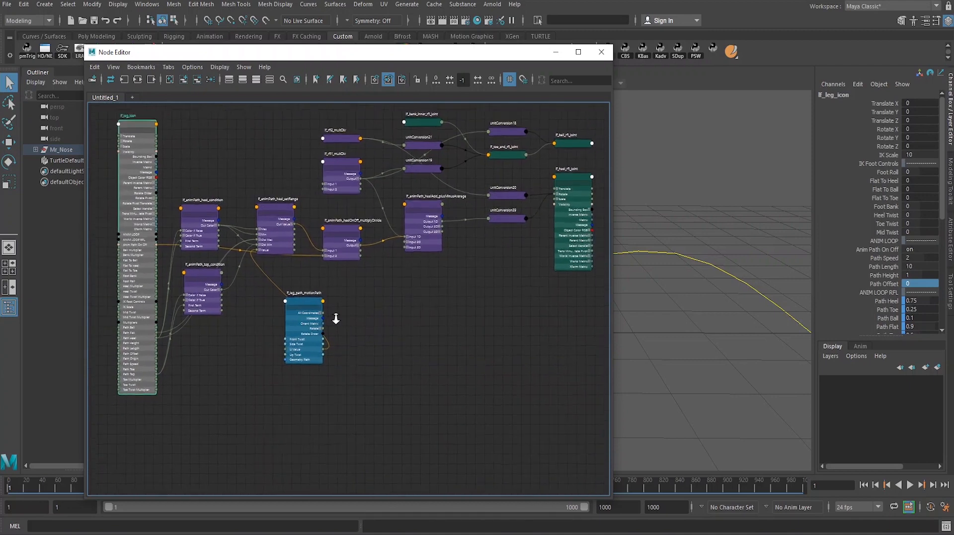
alt+middle_drag(331, 316, 326, 314)
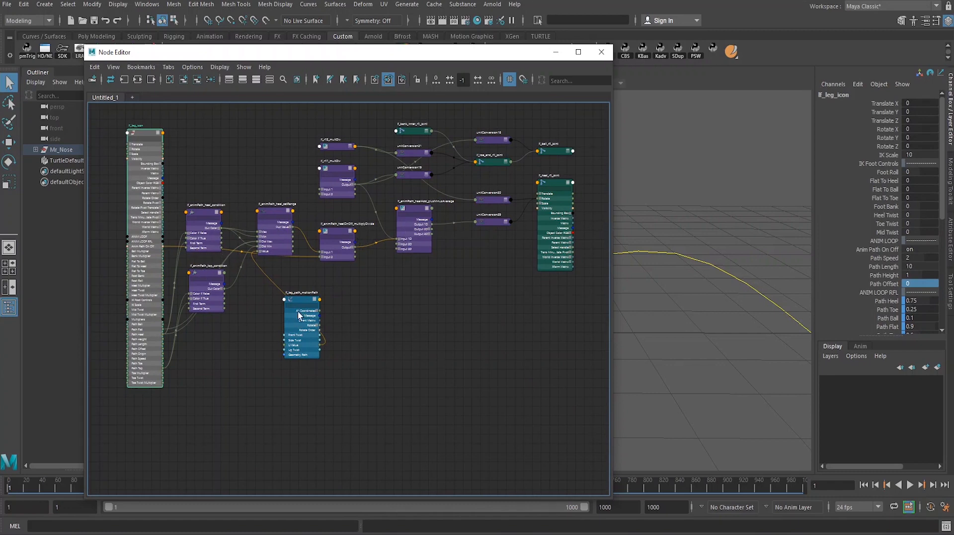
drag(302, 304, 147, 406)
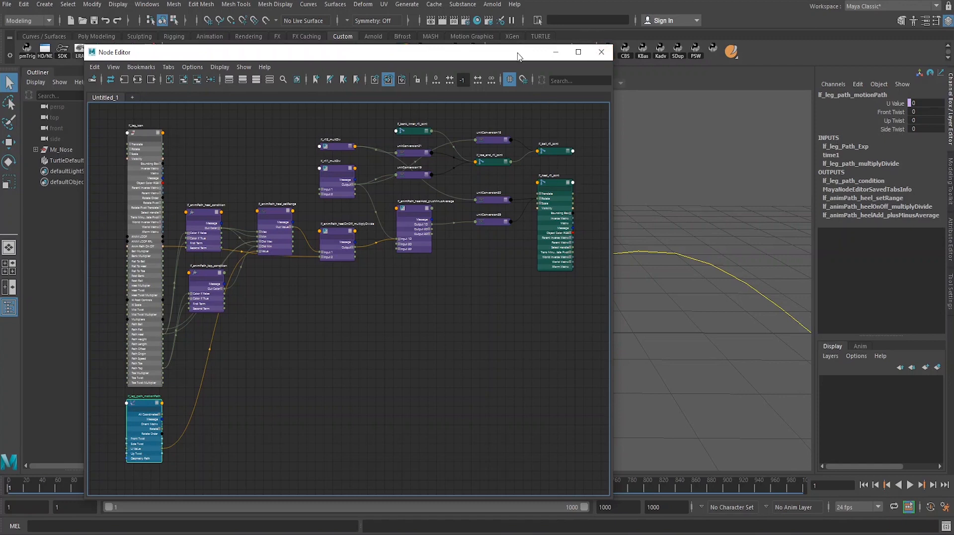
drag(518, 57, 486, 385)
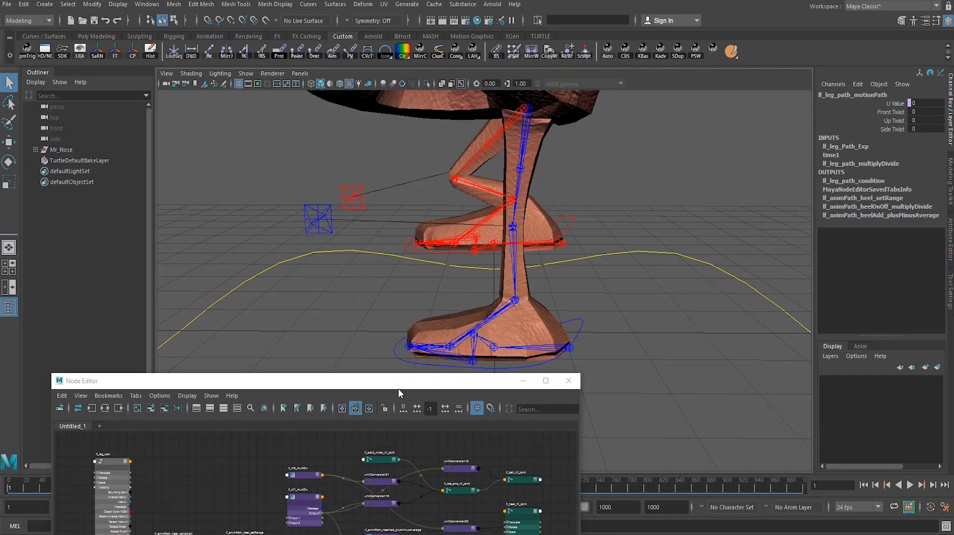
- Bring the full Node Editor back into view and place the lf_toe_end_rfl_joint node below the lf_heel_rfl_joint node
drag(398, 388, 380, 99)
alt+right_drag(390, 294, 467, 296)
alt+middle_drag(424, 280, 354, 287)
alt+right_drag(397, 279, 368, 278)
alt+middle_drag(394, 274, 416, 277)
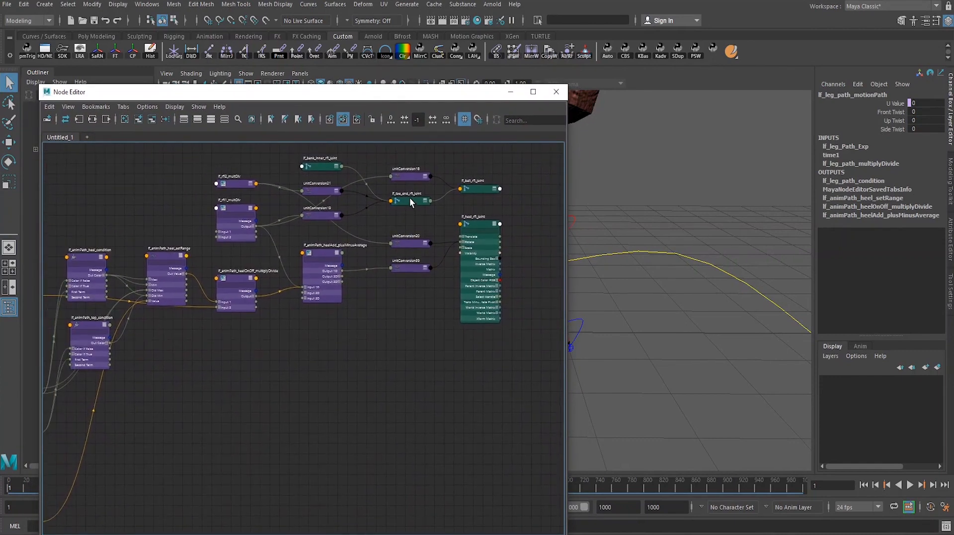
drag(416, 200, 478, 372)
- Move the unitConversion21, unitConversion19 and lf_rfl1_multDiv nodes down so they feed into the toe end joint node
click(323, 185)
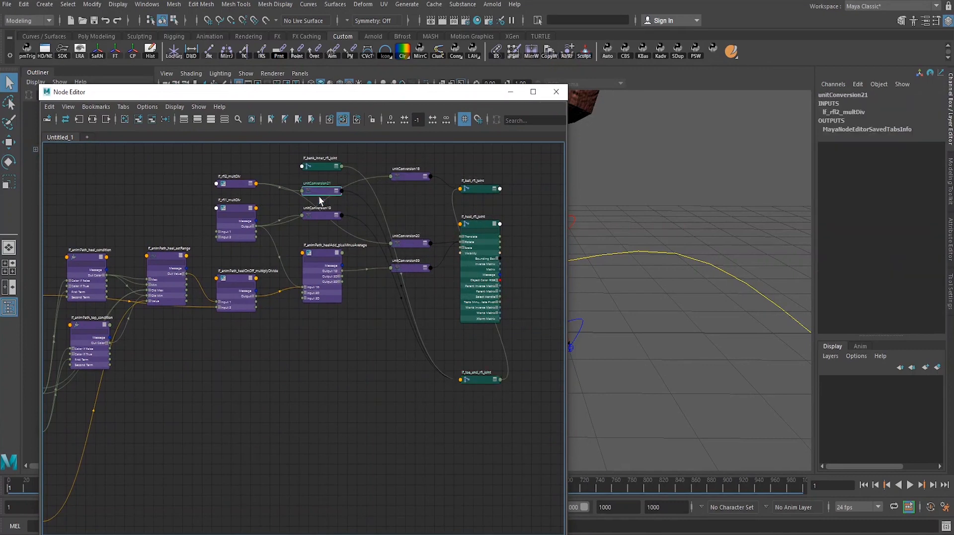
shift+click(321, 214)
drag(321, 215, 419, 388)
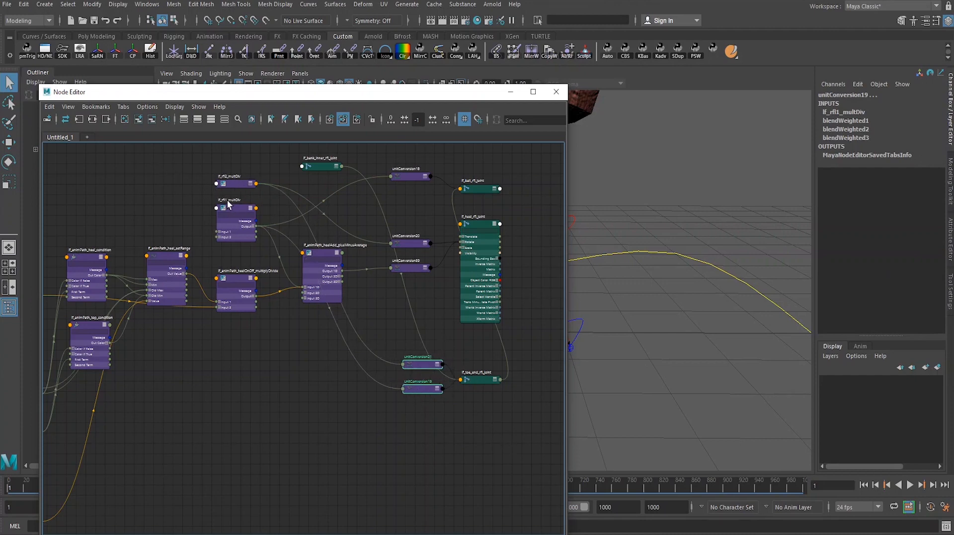
drag(229, 205, 286, 347)
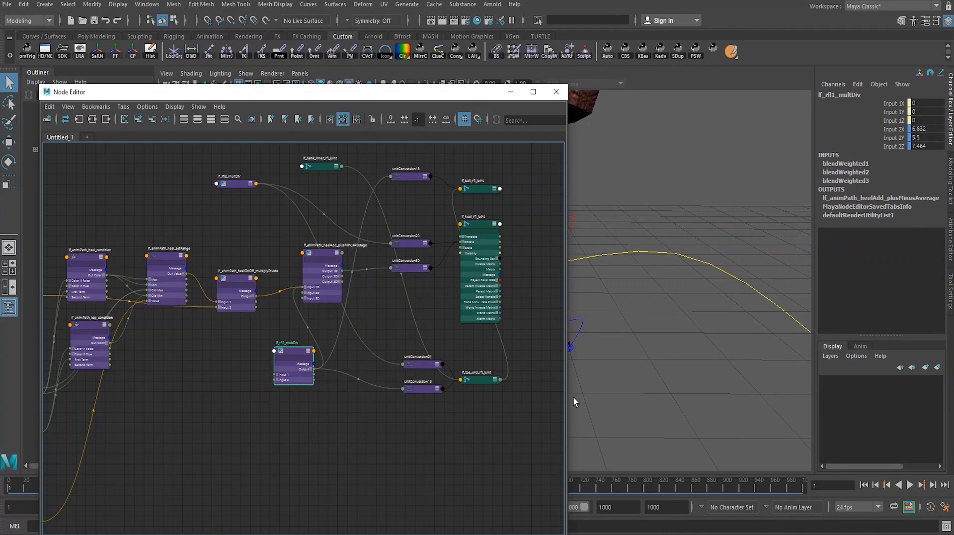
- Expand the toe end joint's Rotate channels and lf_rfl1_multDiv's Output channels, spacing unitConversion19 and lf_rfl1_multDiv for clear connections
click(494, 380)
click(495, 379)
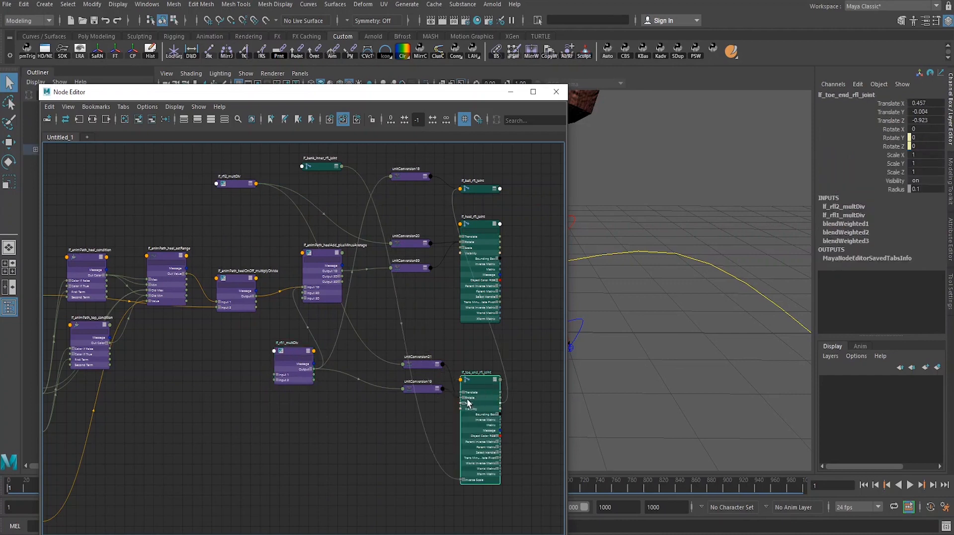
click(464, 398)
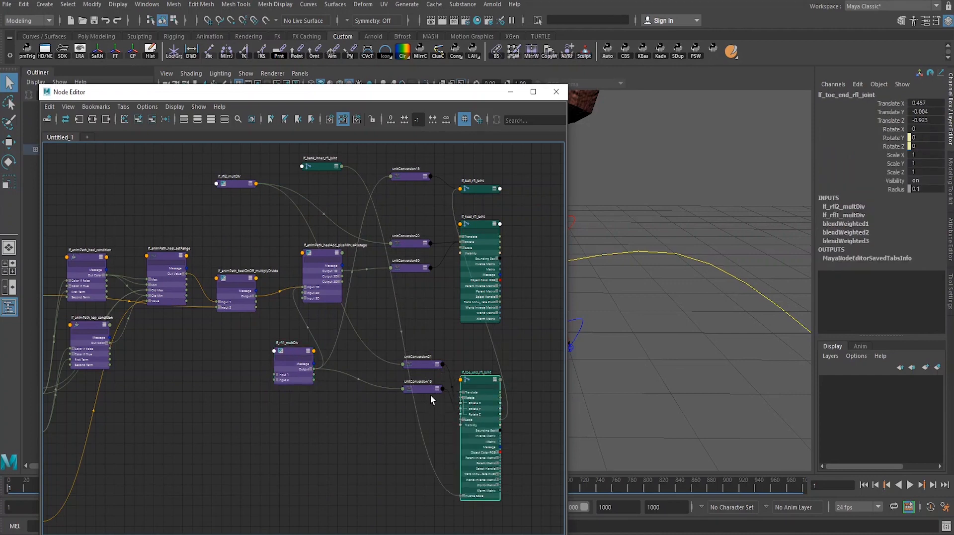
drag(430, 394, 413, 407)
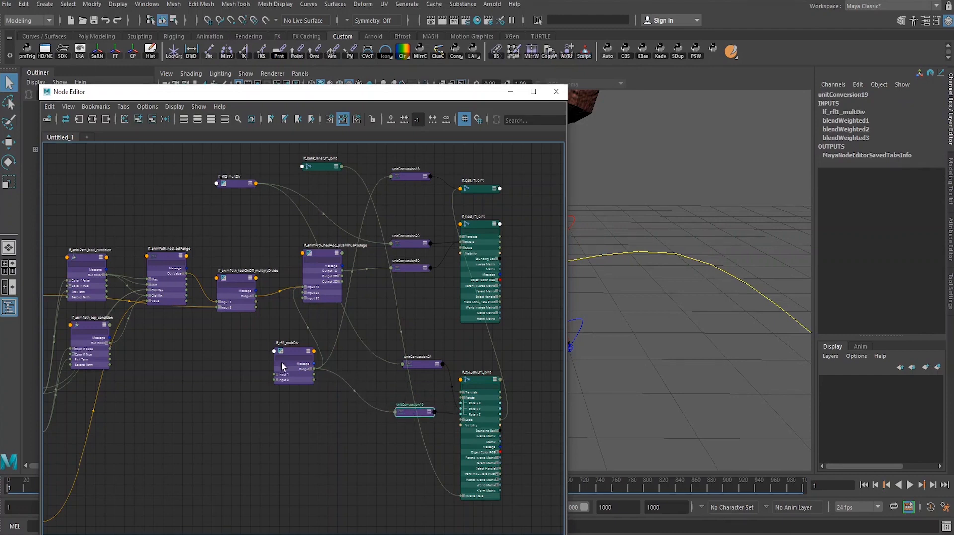
click(312, 369)
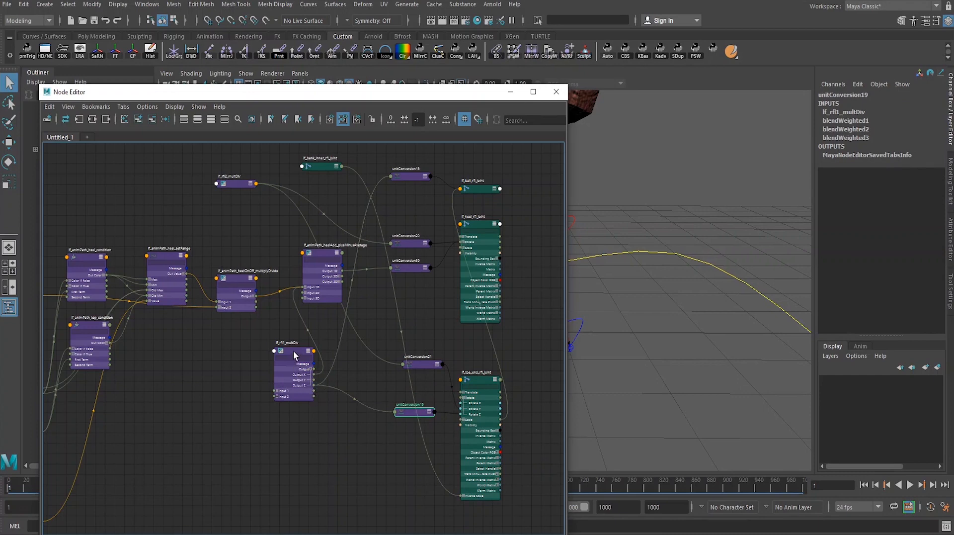
drag(293, 352, 323, 382)
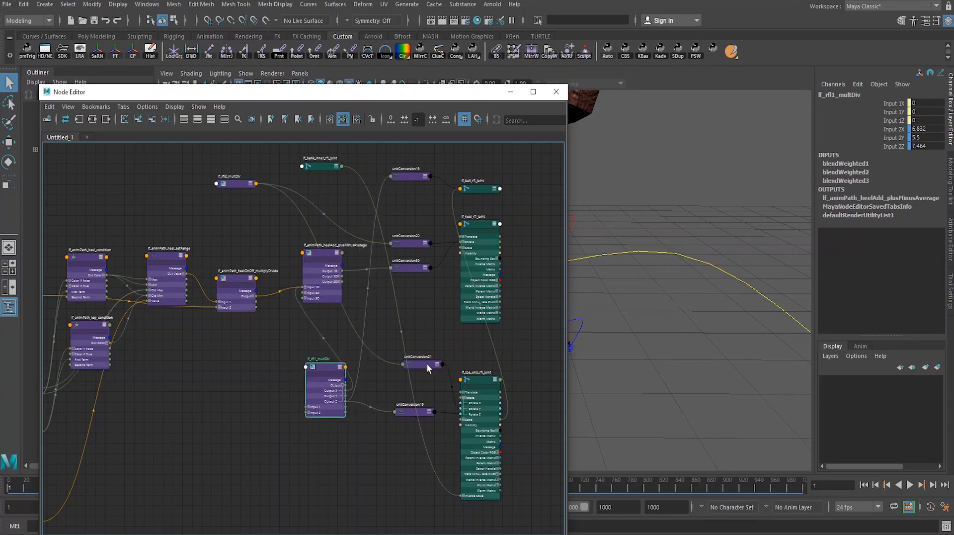
- Move unitConversion21 up above unitConversion20, and line up lf_rfl1_multDiv and the toe end joint node with unitConversion19
drag(427, 363, 412, 211)
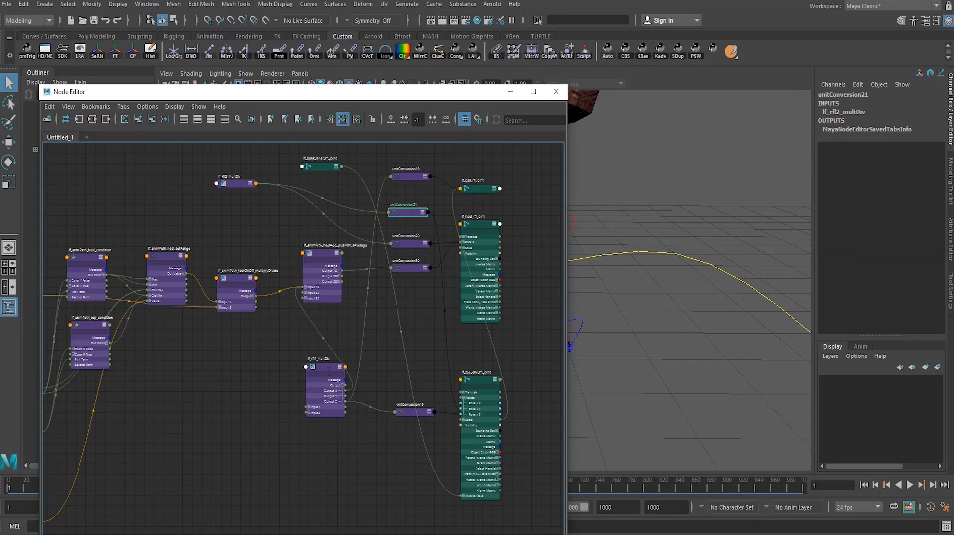
drag(327, 367, 324, 357)
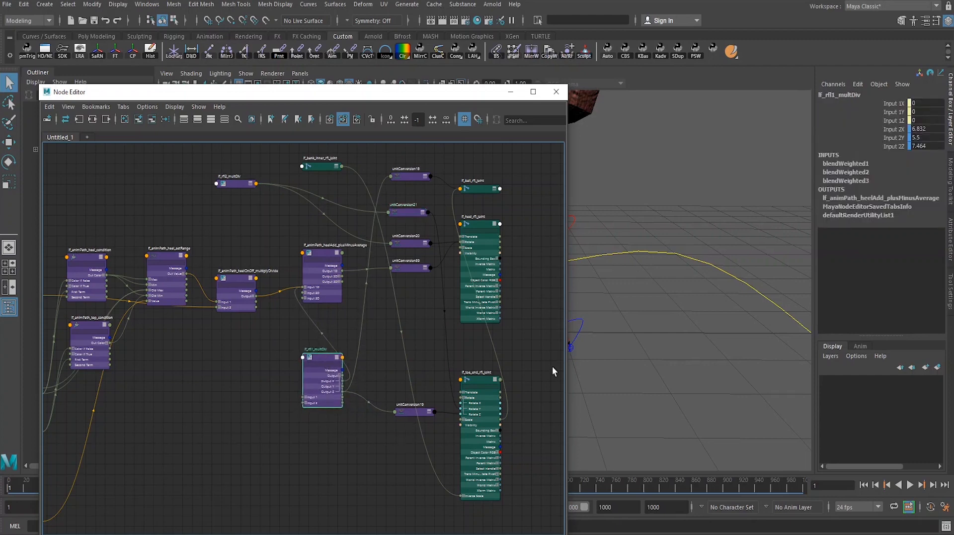
drag(478, 378, 482, 374)
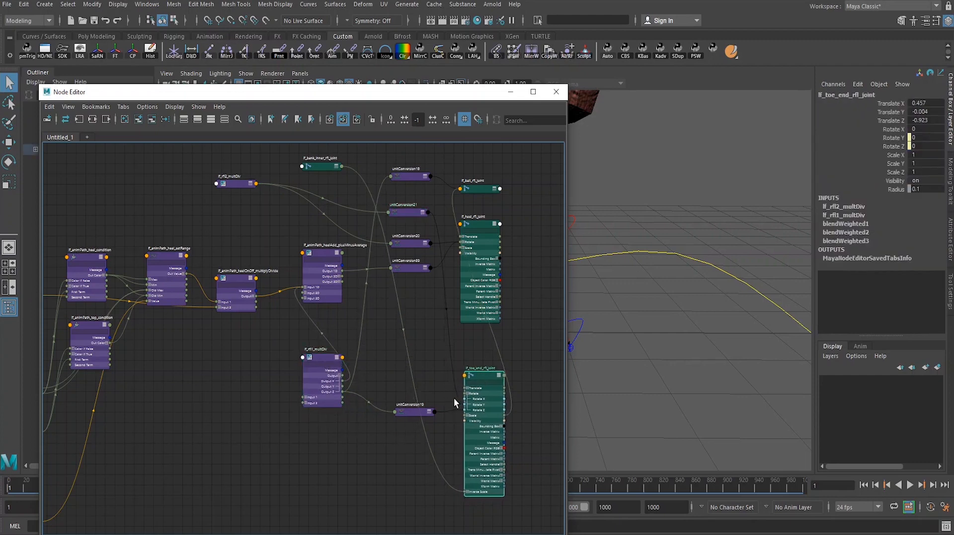
click(419, 412)
scroll(338, 434, down, 1)
alt+middle_drag(338, 433, 386, 381)
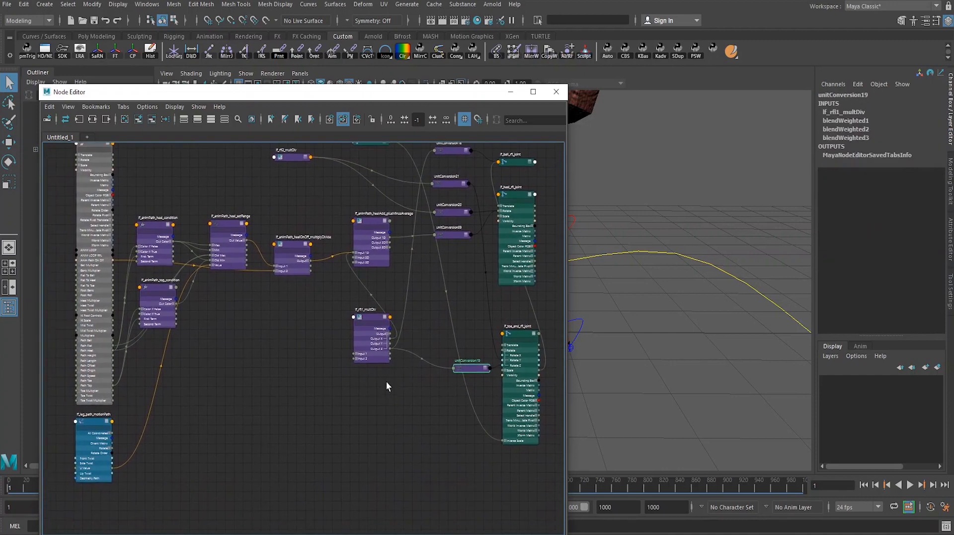
- Duplicate the lf_animPath_heel_setRange, lf_animPath_heelOnOff_multiplyDivide and lf_animPath_heelAdd_plusMinusAverage nodes together
click(231, 222)
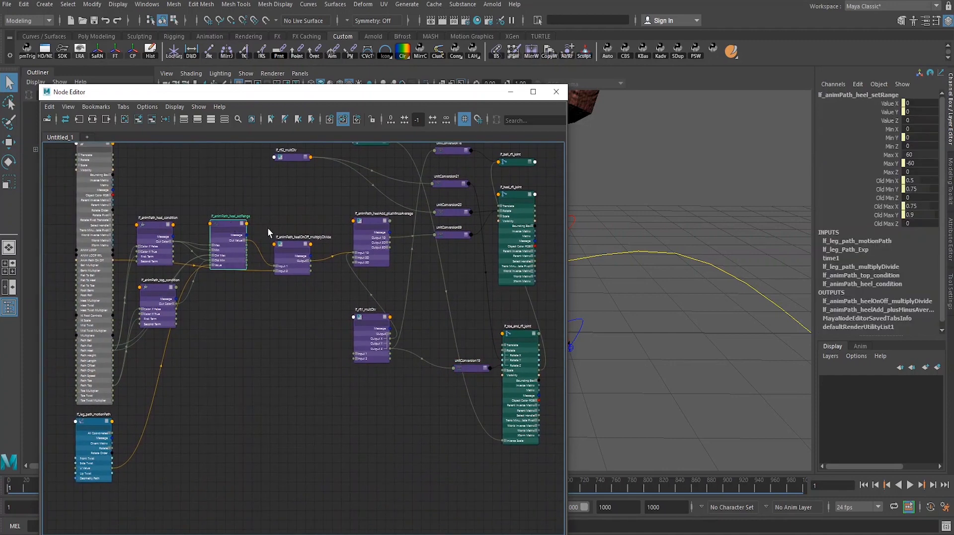
shift+click(295, 249)
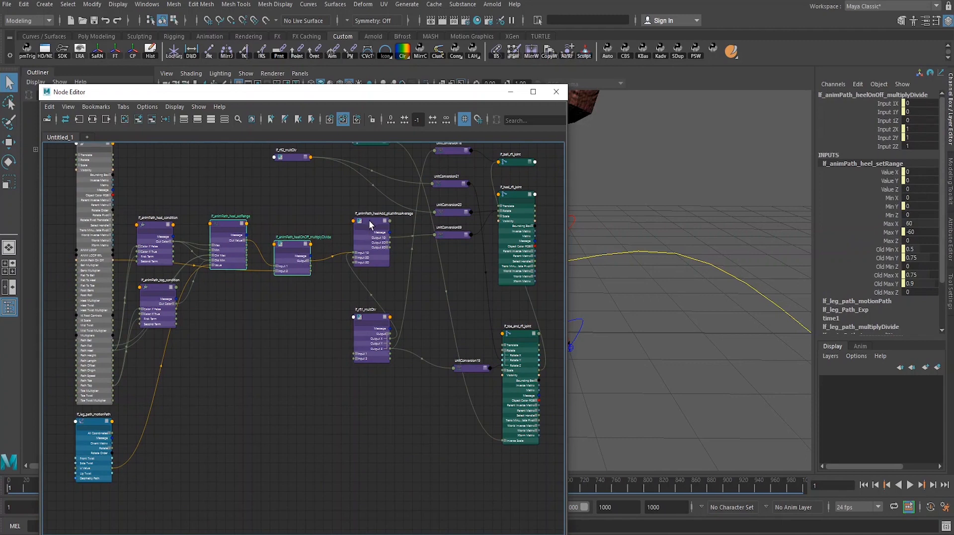
shift+click(369, 219)
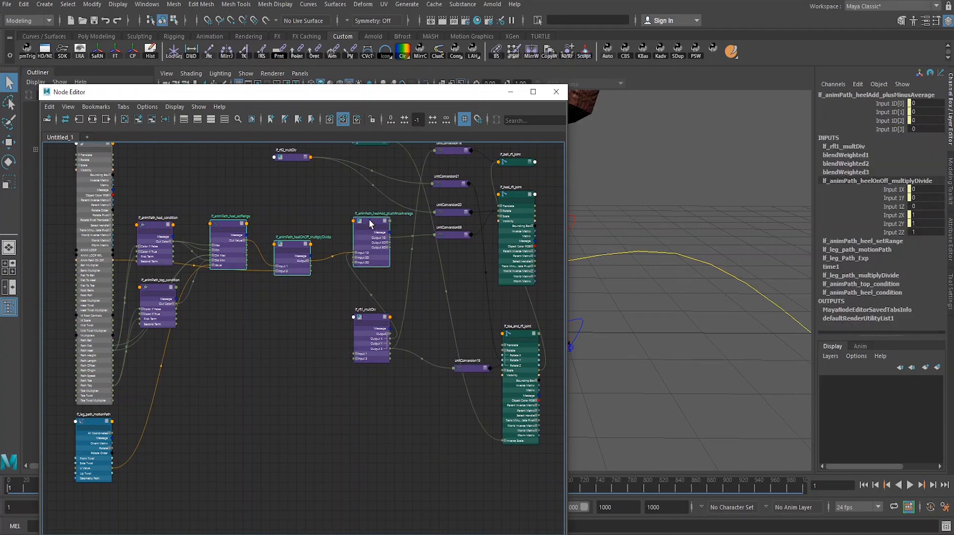
key(ctrl+d)
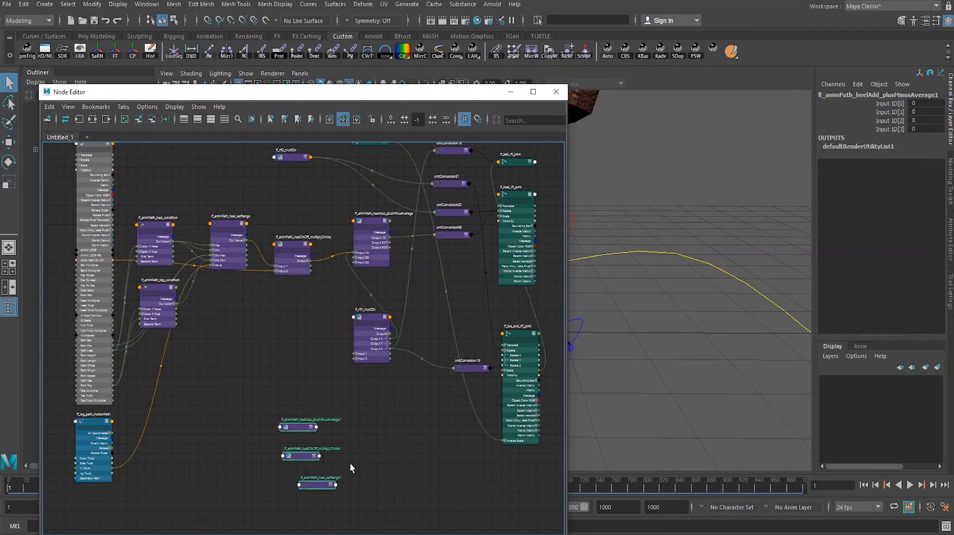
- Rename the duplicated plusMinusAverage node as lf_animPath_toeAdd_plusMinusAverage
scroll(350, 463, up, 1)
double_click(302, 414)
click(303, 414)
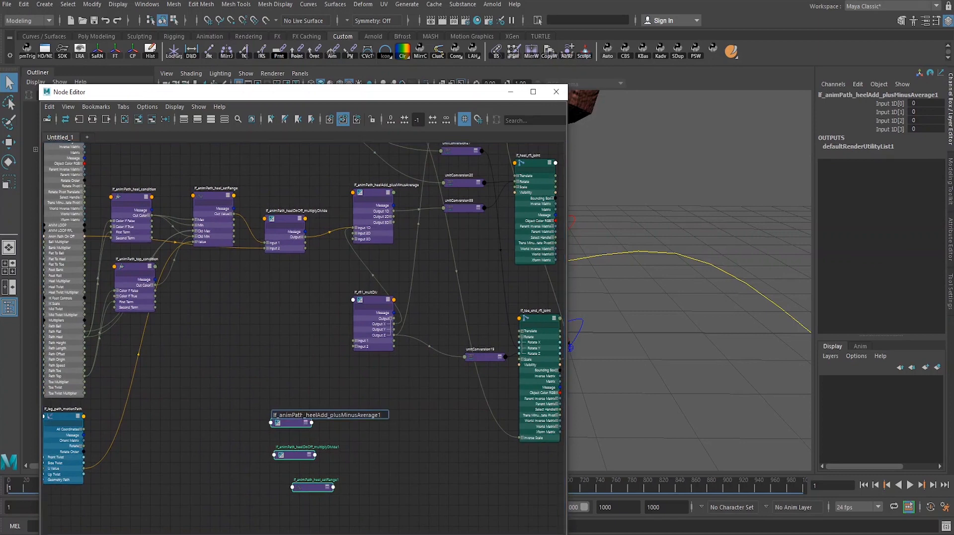
drag(305, 414, 316, 414)
text(to)
key(Return)
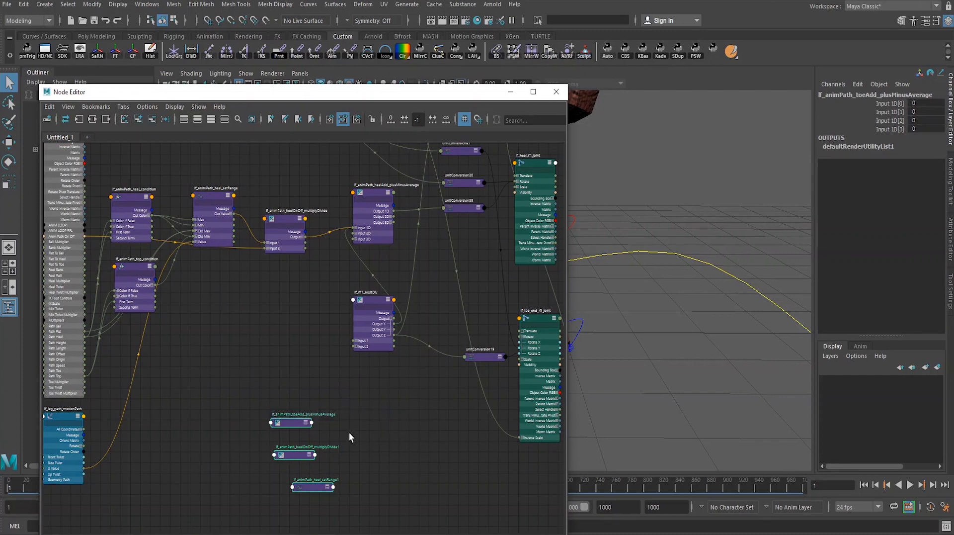
- Rename the other two duplicates as lf_animPath_toeOnOff_multiplyDivide and lf_animPath_toe_setRange
double_click(302, 447)
drag(310, 447, 316, 446)
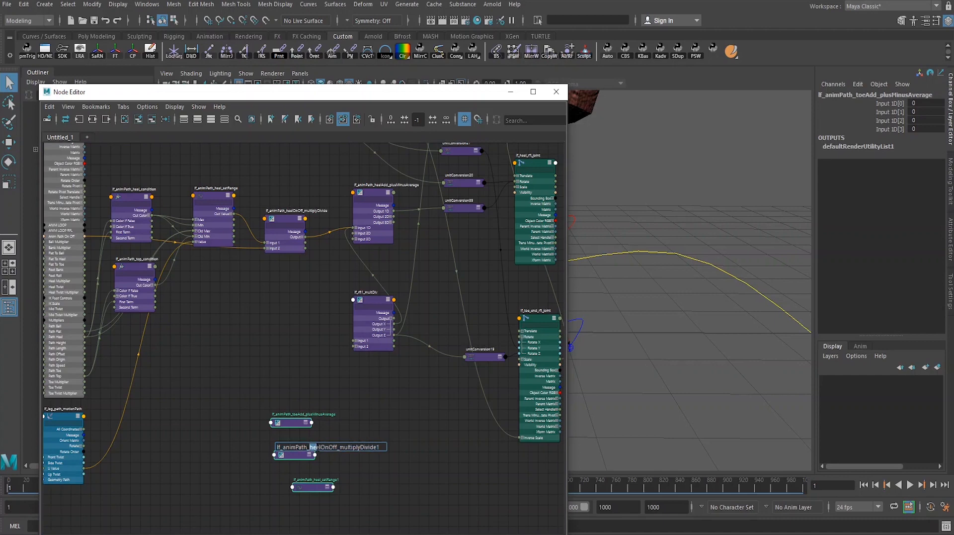
text(toe)
key(Return)
double_click(318, 480)
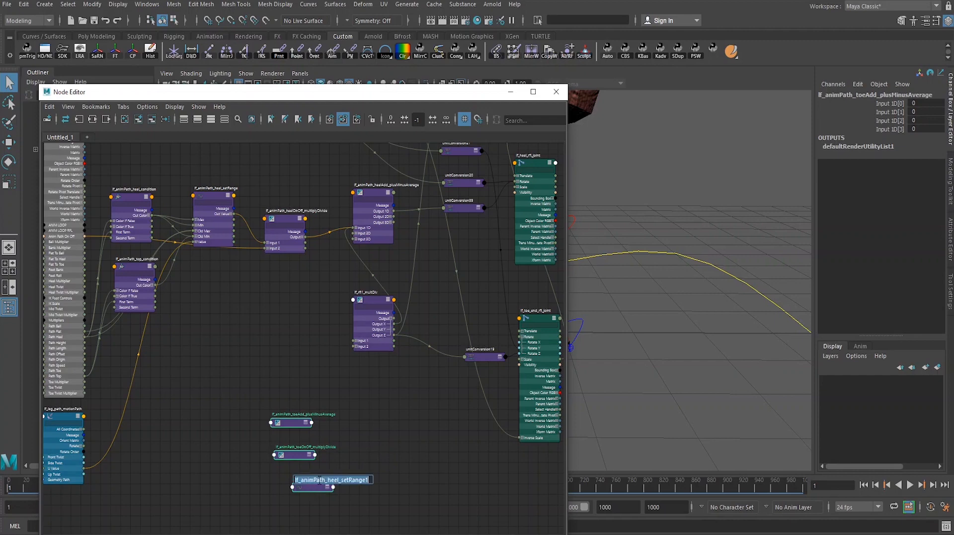
drag(328, 480, 339, 479)
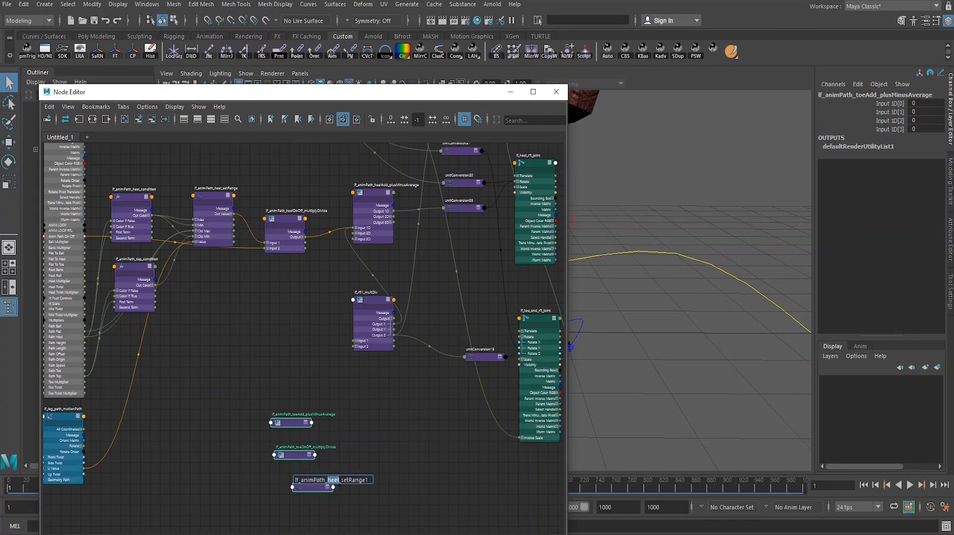
text(toe)
key(Return)
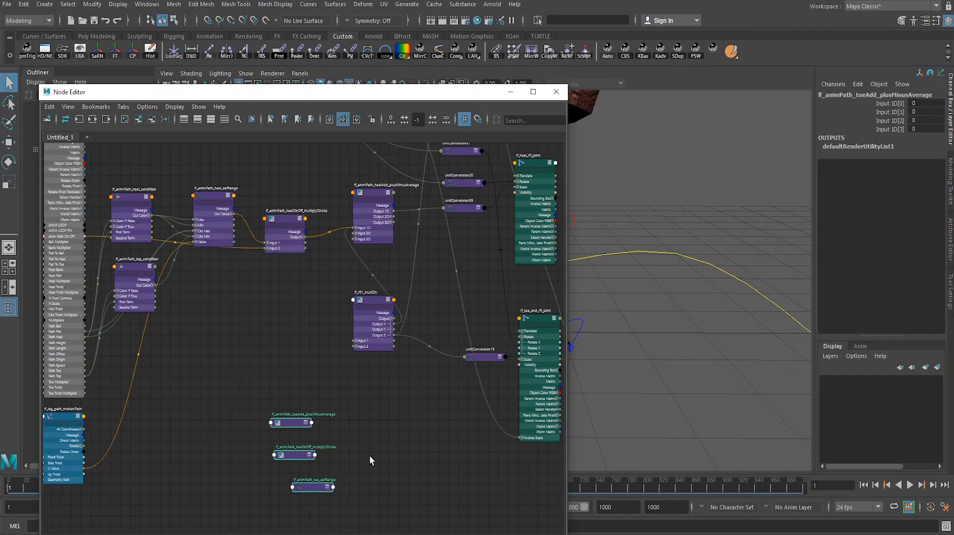
- Arrange the toe setRange, toeOnOff multiplyDivide and toeAdd plusMinusAverage nodes in a row below the heel network
click(368, 455)
scroll(374, 478, up, 3)
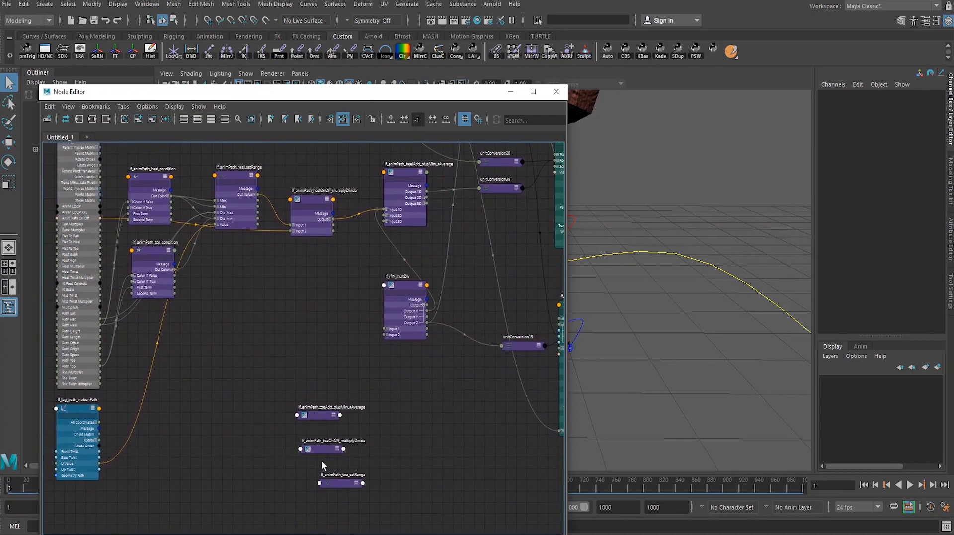
drag(346, 482, 181, 374)
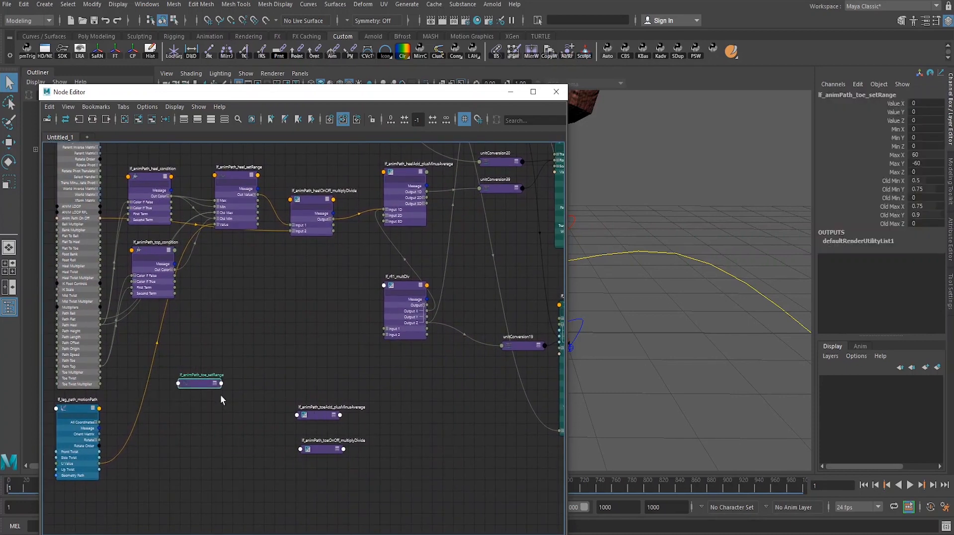
drag(338, 440, 280, 378)
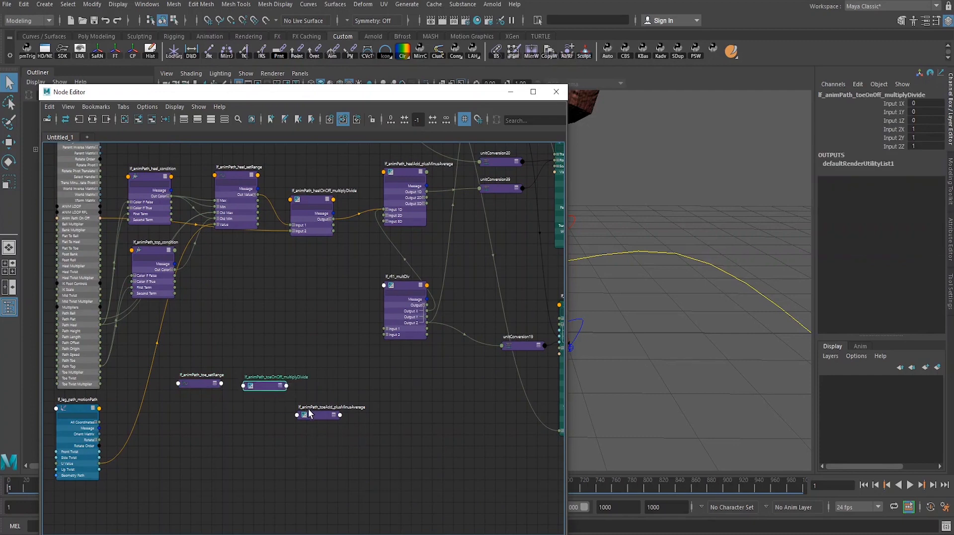
drag(319, 420, 360, 372)
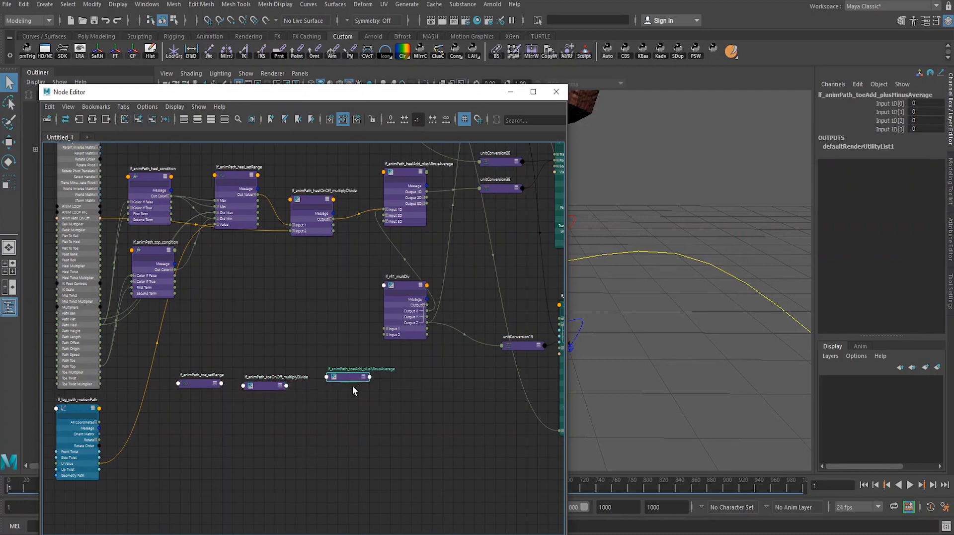
- Expand the lf_animPath_toe_setRange node to show its inputs and outputs, and nudge it into place
scroll(319, 415, up, 1)
scroll(320, 415, up, 1)
click(208, 379)
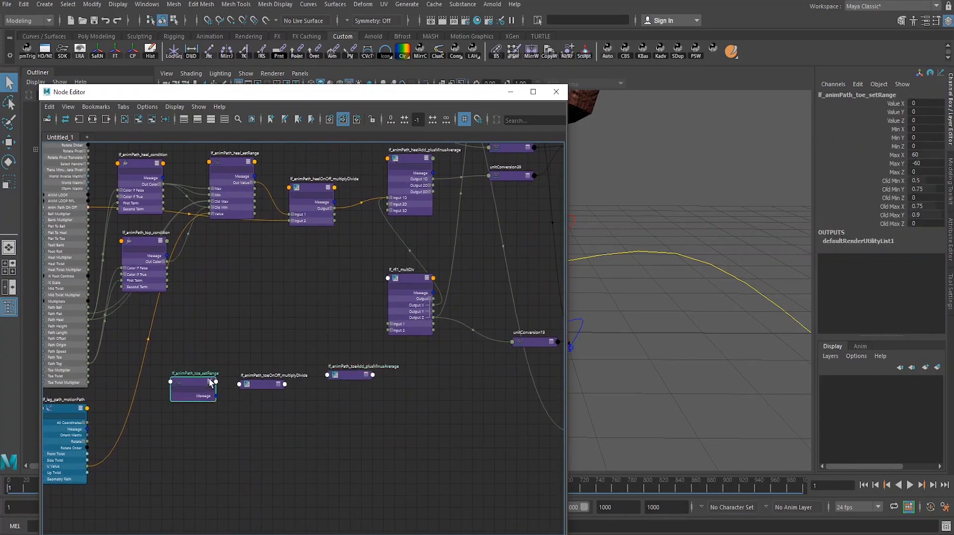
mouse_move(196, 383)
mouse_down()
mouse_move(191, 375)
mouse_move(213, 375)
mouse_move(202, 370)
mouse_up()
scroll(204, 398, down, 1)
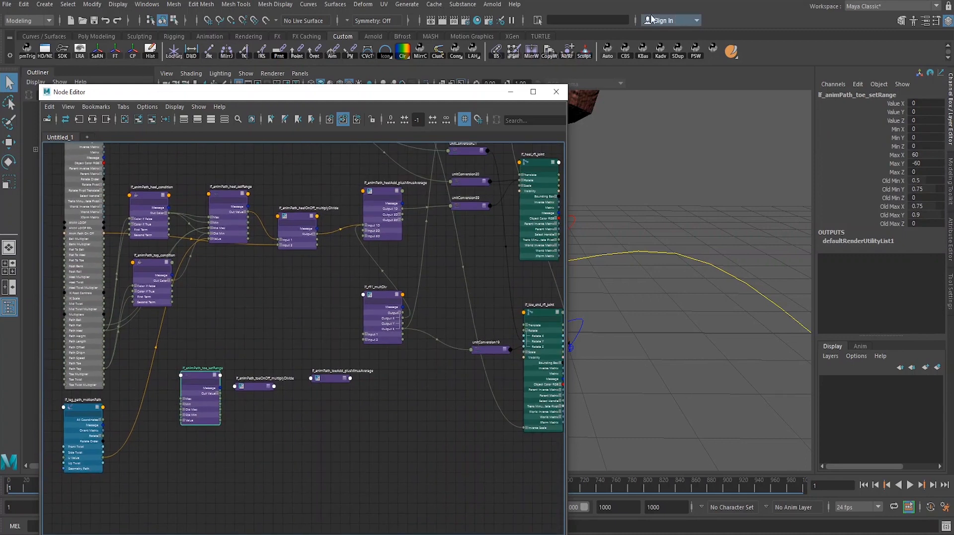
- Reposition the Node Editor window and adjust the perspective view so the left foot shows beside the node network
drag(459, 99, 352, 308)
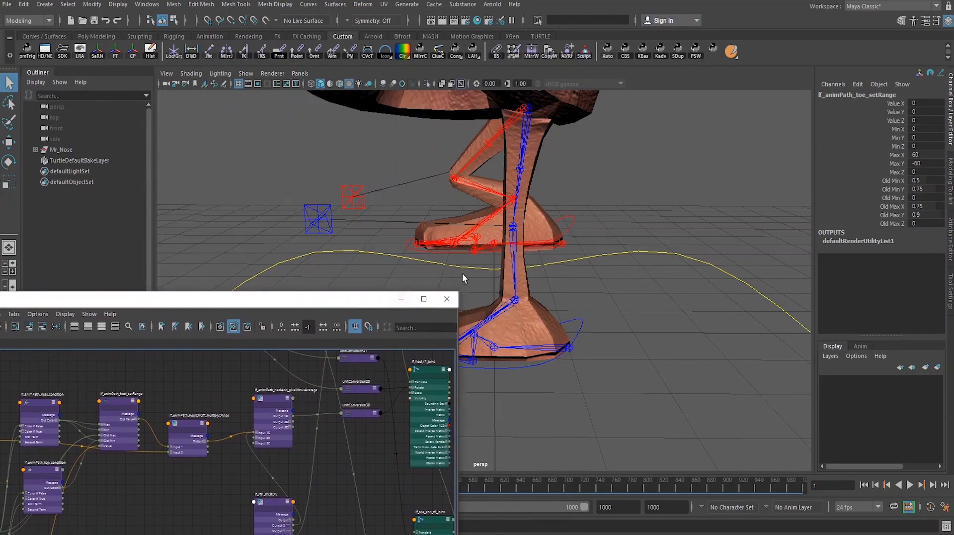
alt+drag(601, 340, 526, 333)
drag(371, 307, 410, 144)
- Expand the toeOnOff multiplyDivide and toeAdd plusMinusAverage nodes, moving toeAdd closer to the toe end joint's conversion node
click(198, 431)
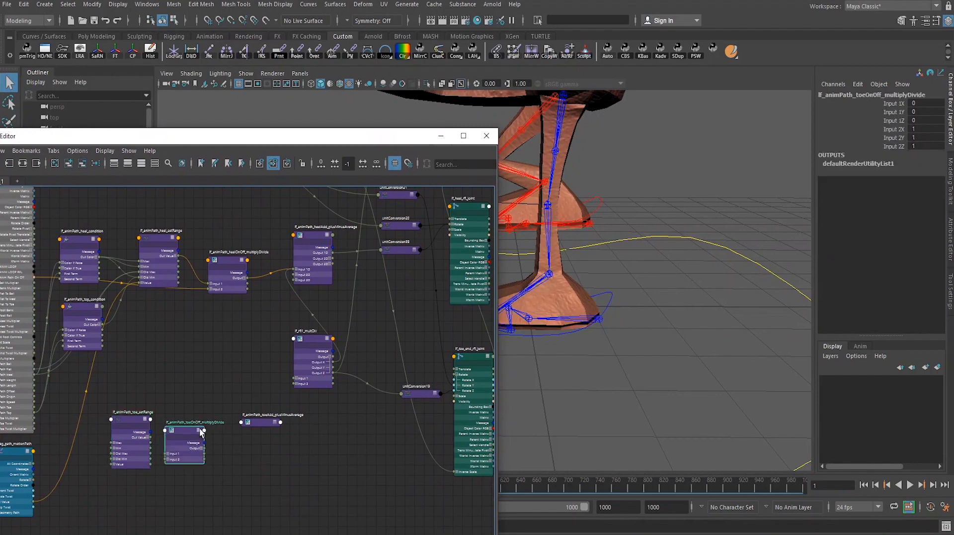
click(614, 296)
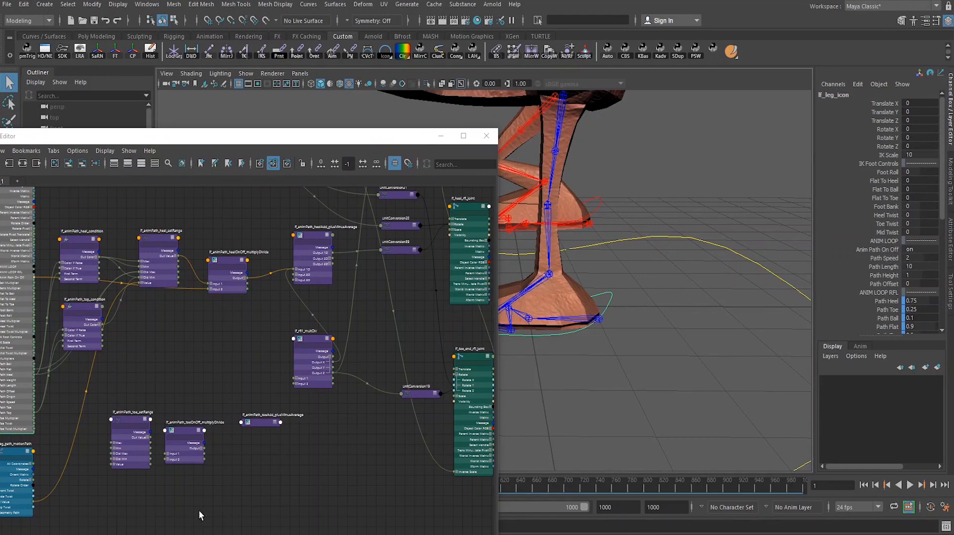
click(267, 420)
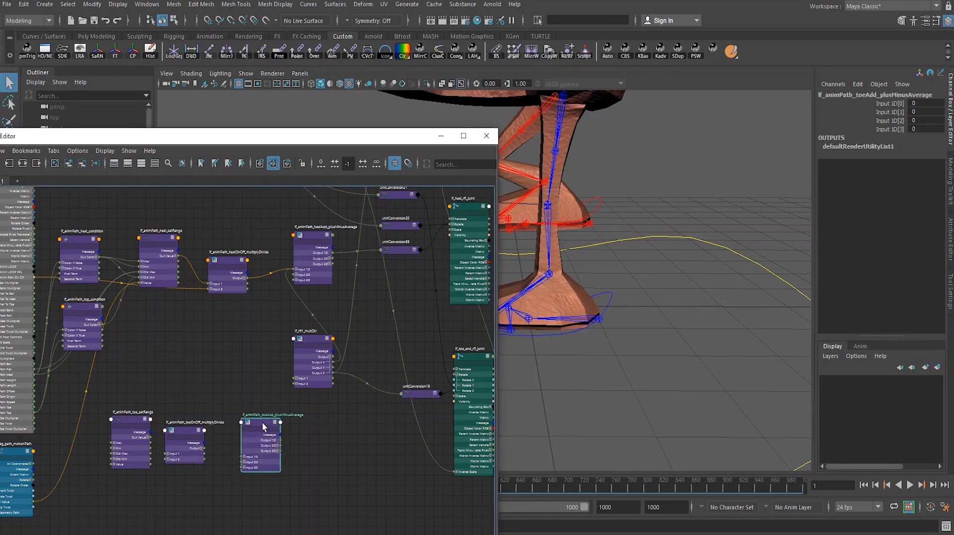
drag(267, 420, 282, 416)
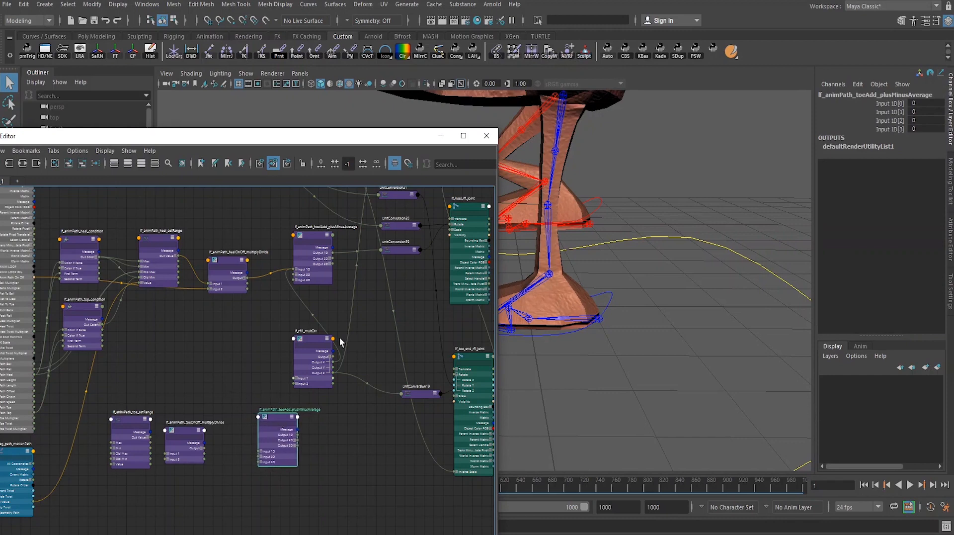
click(311, 341)
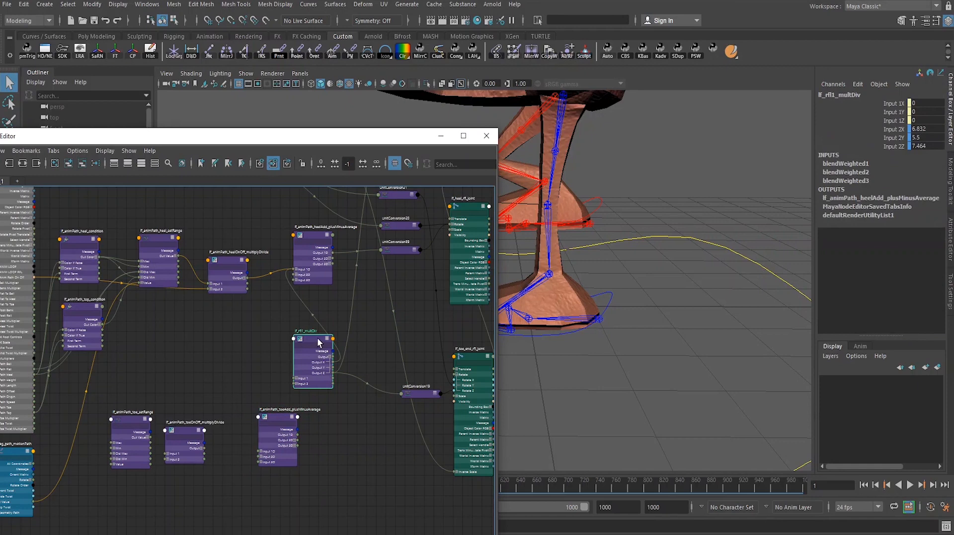
- Move toeAdd plusMinusAverage toward the toe end joint and line up the toe setRange and toeOnOff multiplyDivide nodes below the heel network
click(610, 304)
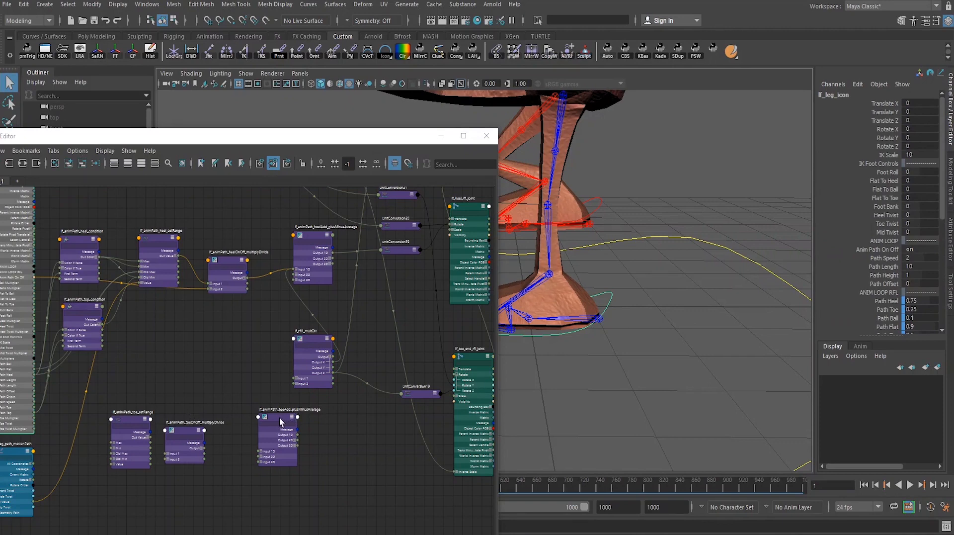
drag(280, 418, 358, 417)
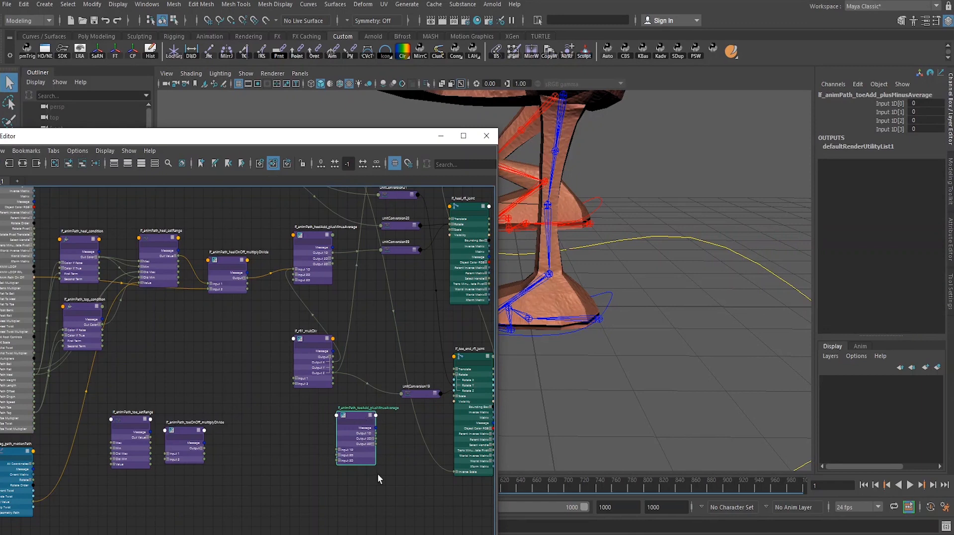
alt+middle_drag(275, 459, 364, 443)
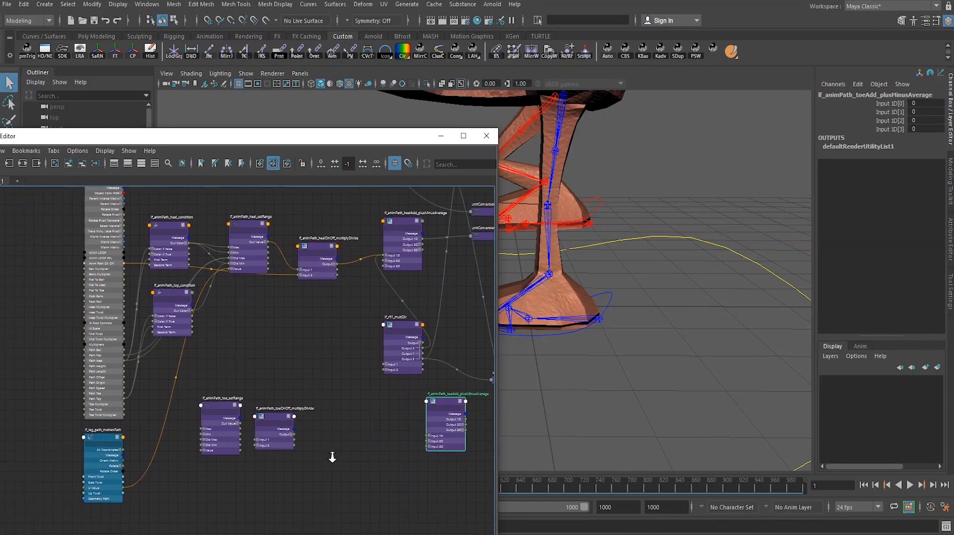
alt+right_drag(332, 456, 325, 456)
alt+middle_drag(324, 456, 341, 455)
drag(241, 402, 250, 373)
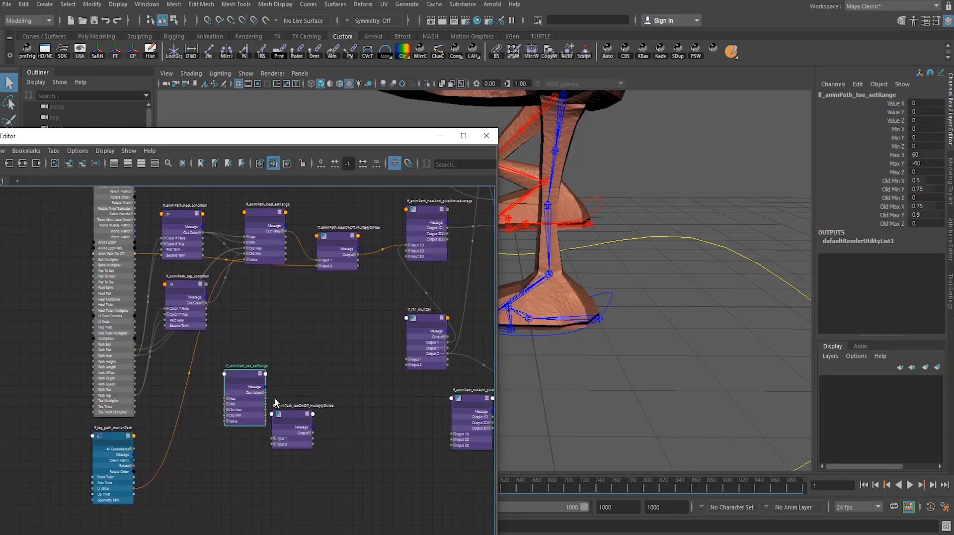
drag(293, 415, 310, 389)
click(244, 371)
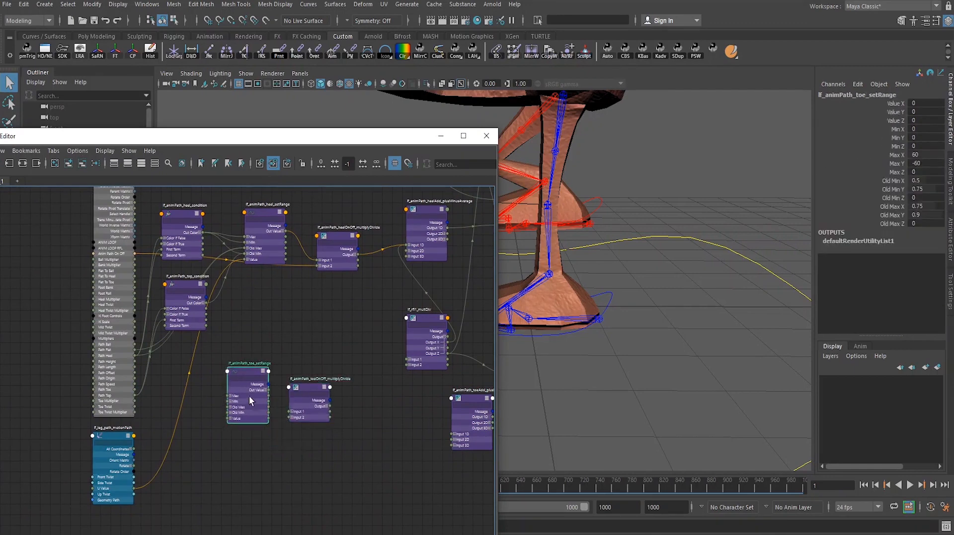
- Connect the lf_leg_path_motionPath U Value to Value X and Value Y of the toe setRange, and nudge the setRange node up
scroll(255, 400, up, 2)
alt+middle_drag(262, 404, 319, 393)
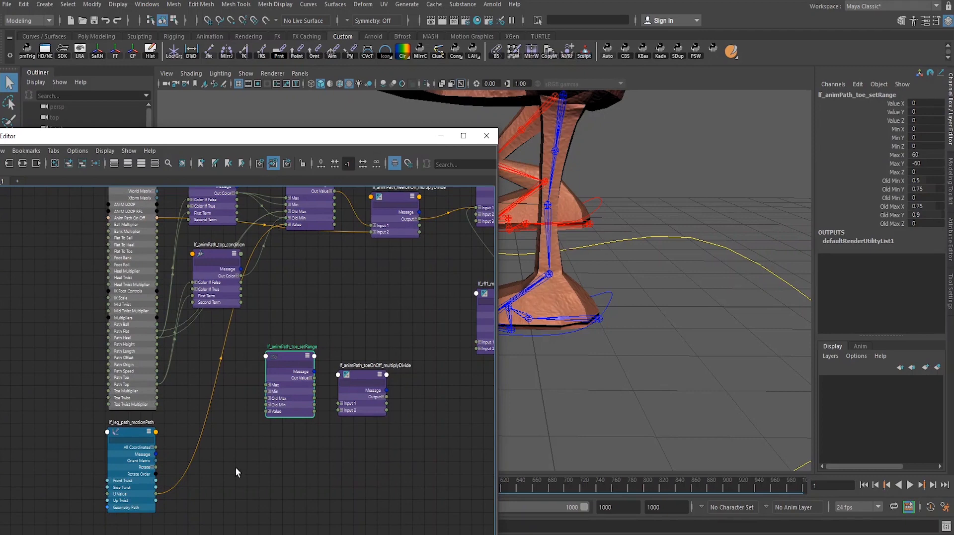
click(269, 412)
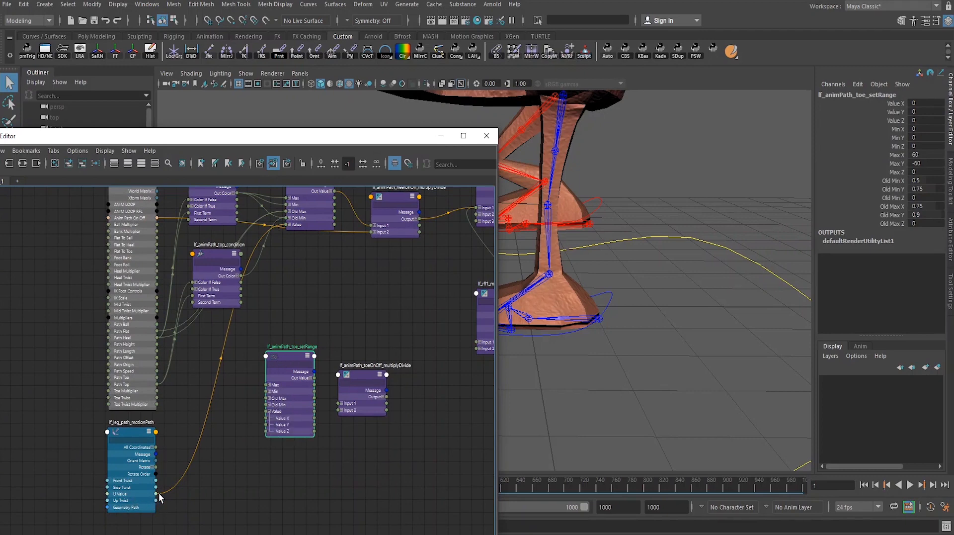
drag(156, 493, 268, 417)
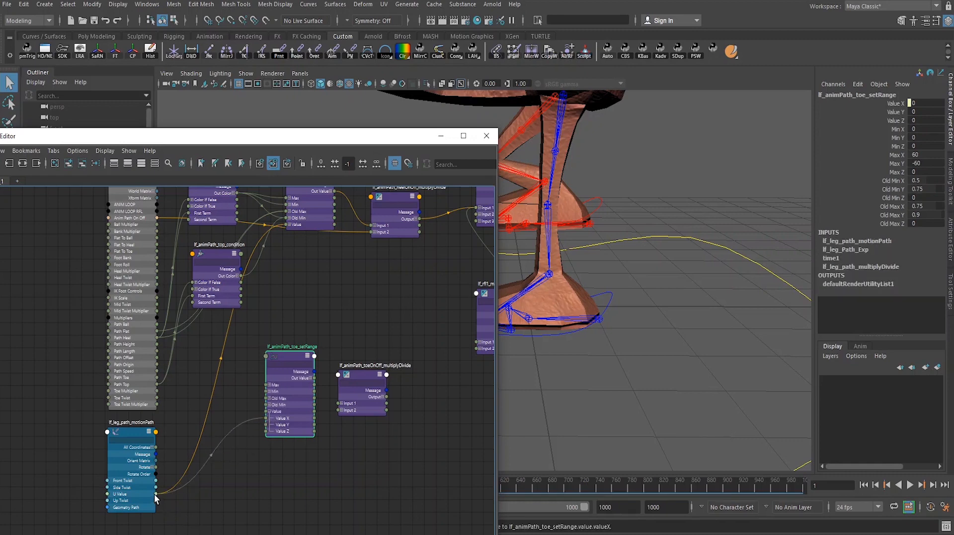
drag(174, 494, 270, 425)
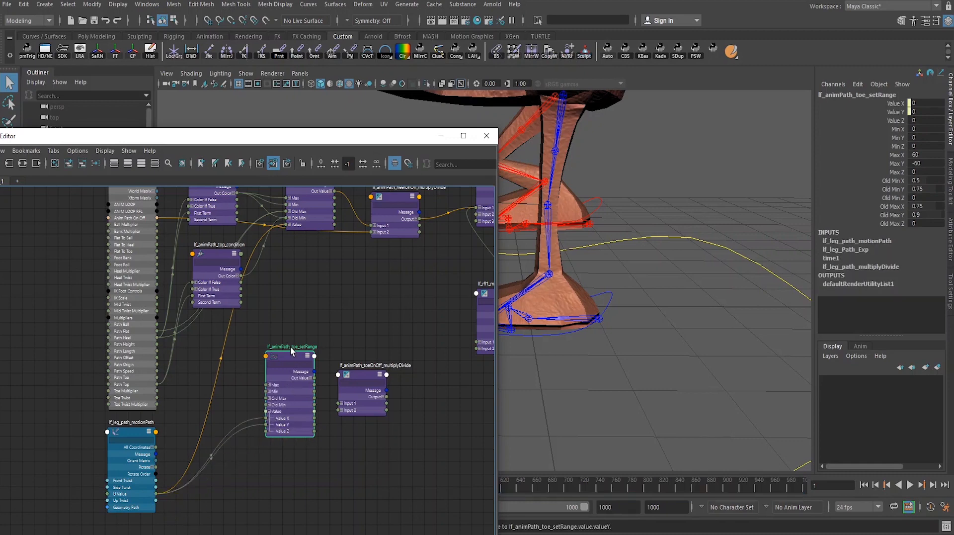
mouse_move(298, 351)
mouse_down()
mouse_move(278, 368)
mouse_move(296, 342)
mouse_up()
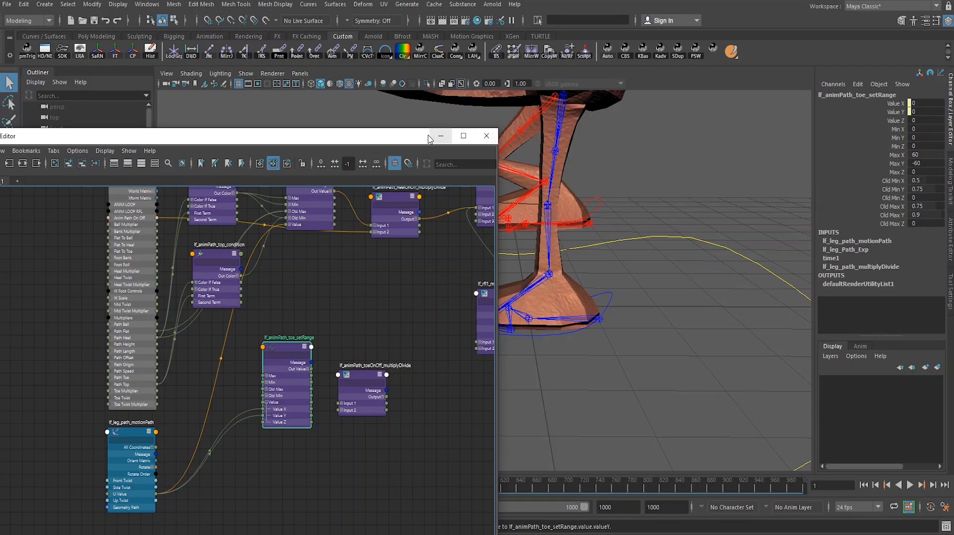
- Connect the leg control's Path Ball to the toe setRange's Old Min X, and Path Toe to its Old Max X and Old Min Y
drag(425, 137, 400, 132)
alt+drag(658, 378, 675, 362)
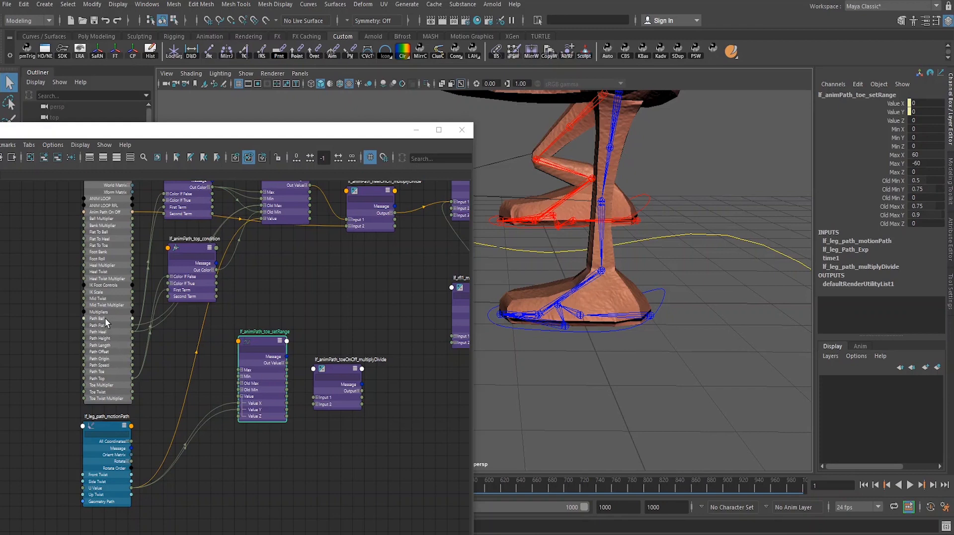
drag(132, 318, 209, 386)
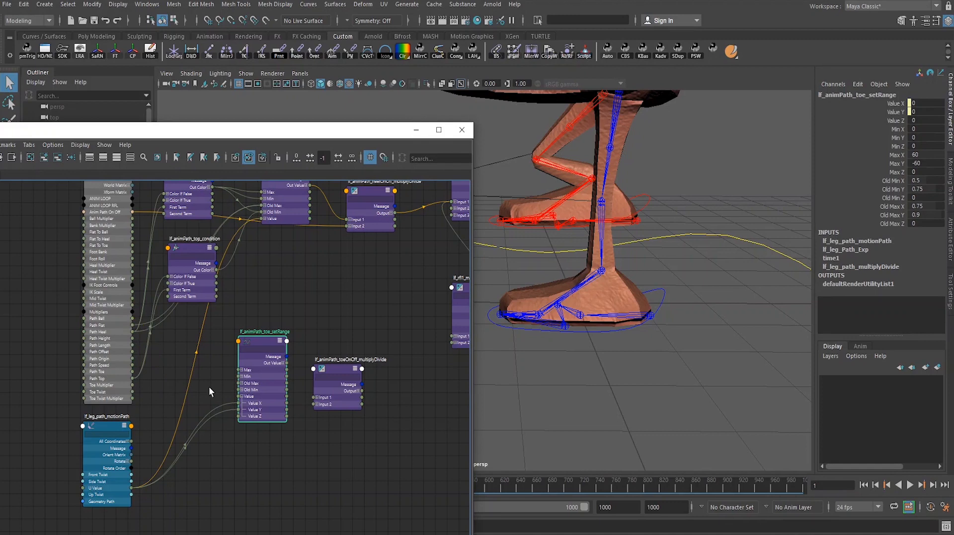
click(242, 389)
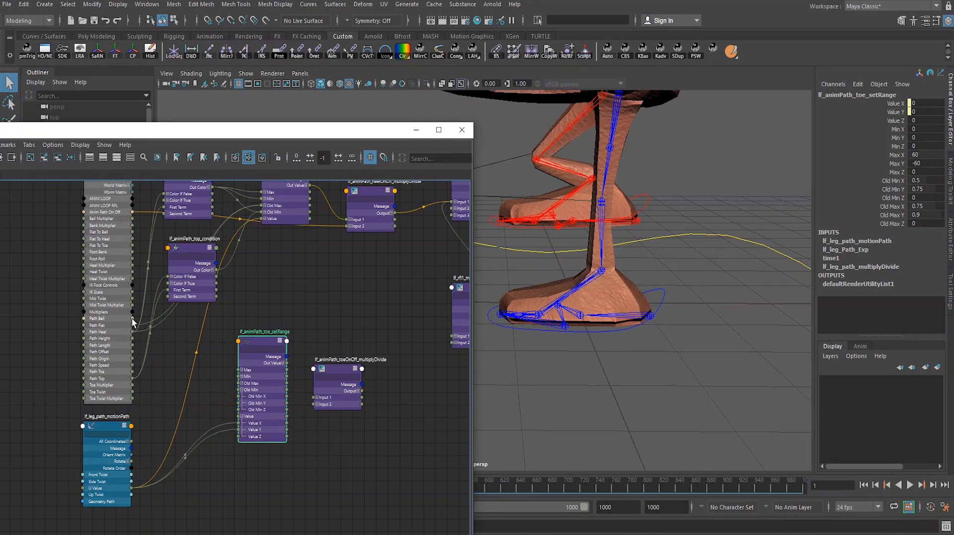
drag(132, 318, 240, 395)
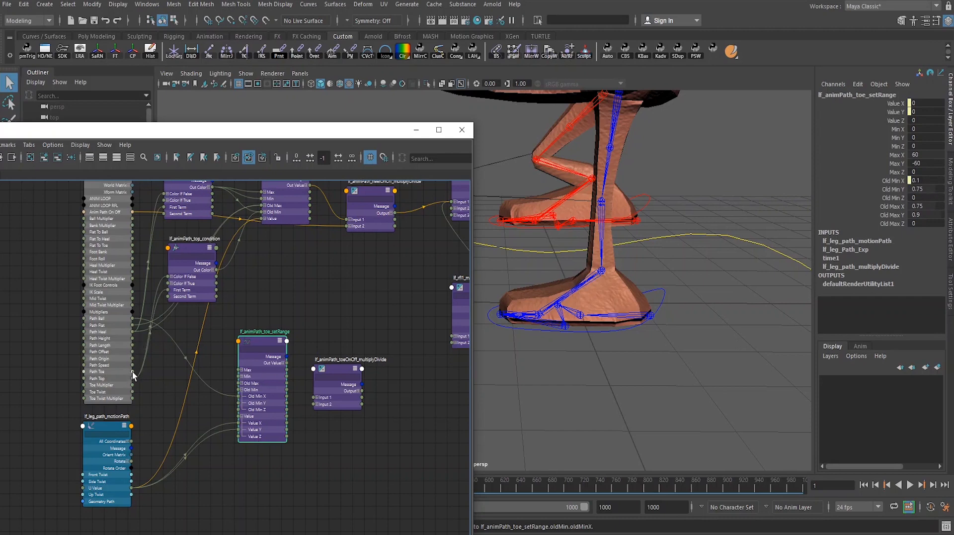
drag(203, 386, 238, 386)
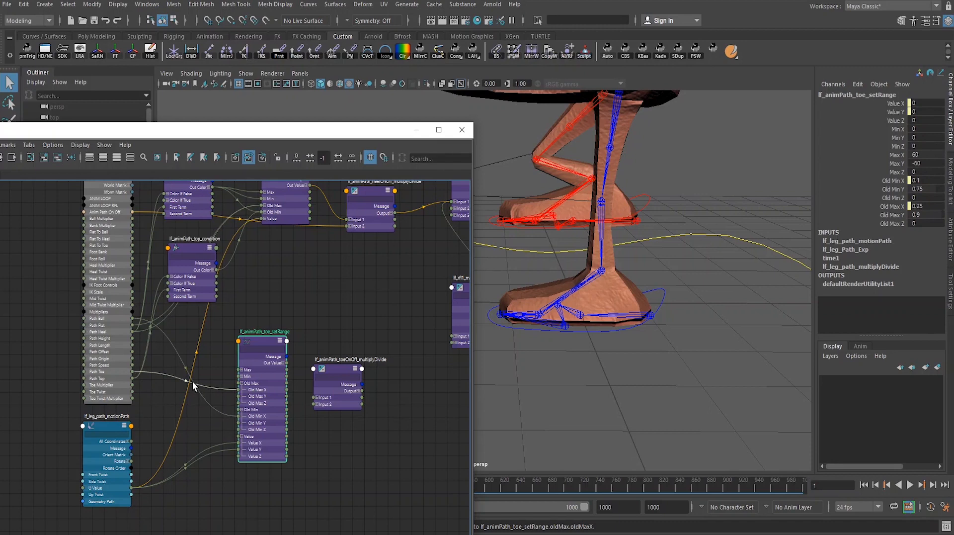
drag(132, 371, 238, 425)
- Shift the lf_animPath_top_condition node down slightly to space it between the heel condition and toe setRange nodes
alt+right_drag(624, 332, 584, 321)
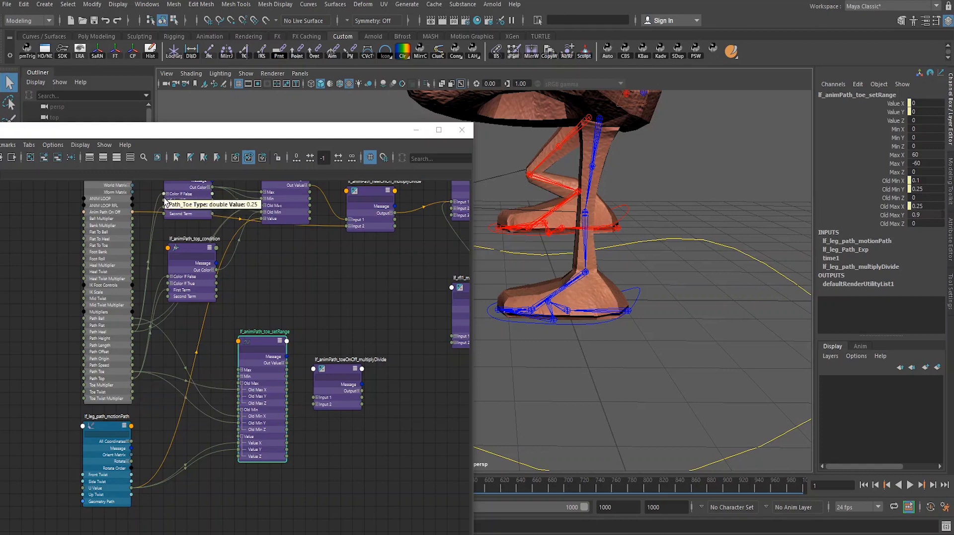
drag(191, 243, 191, 266)
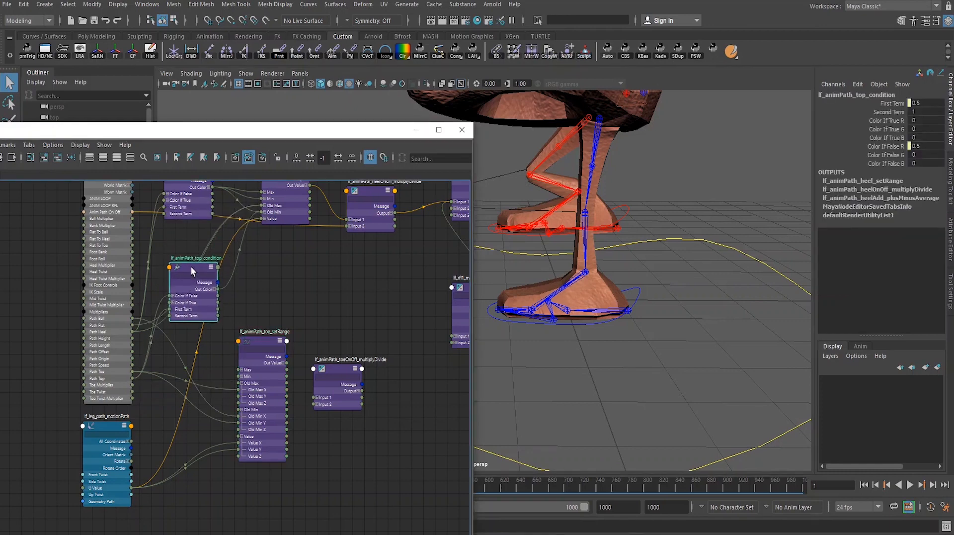
alt+middle_drag(265, 308, 298, 309)
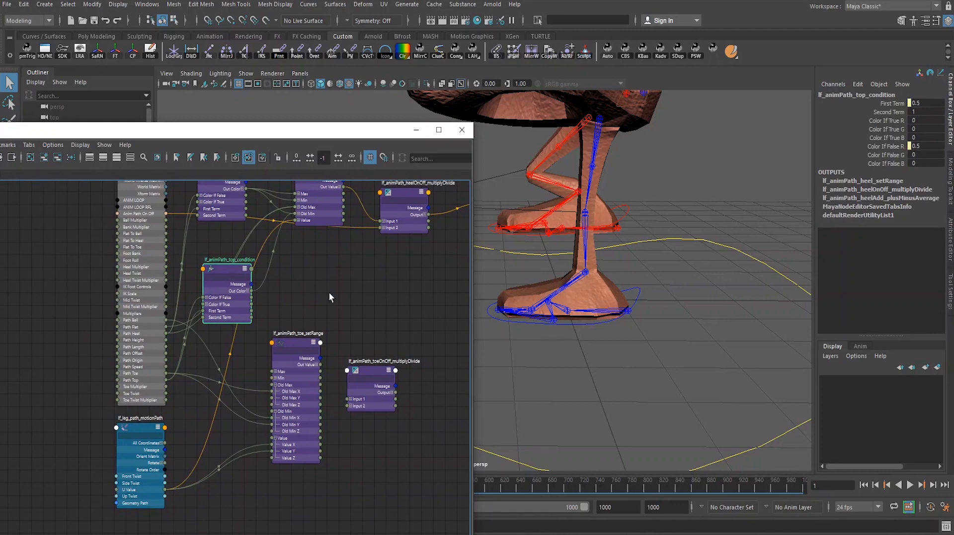
scroll(447, 305, down, 1)
click(639, 294)
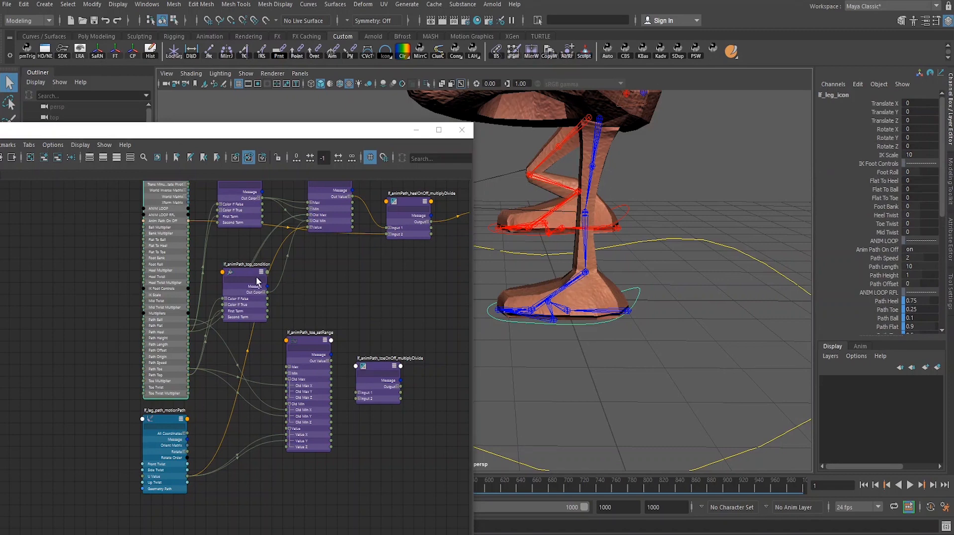
drag(247, 271, 248, 264)
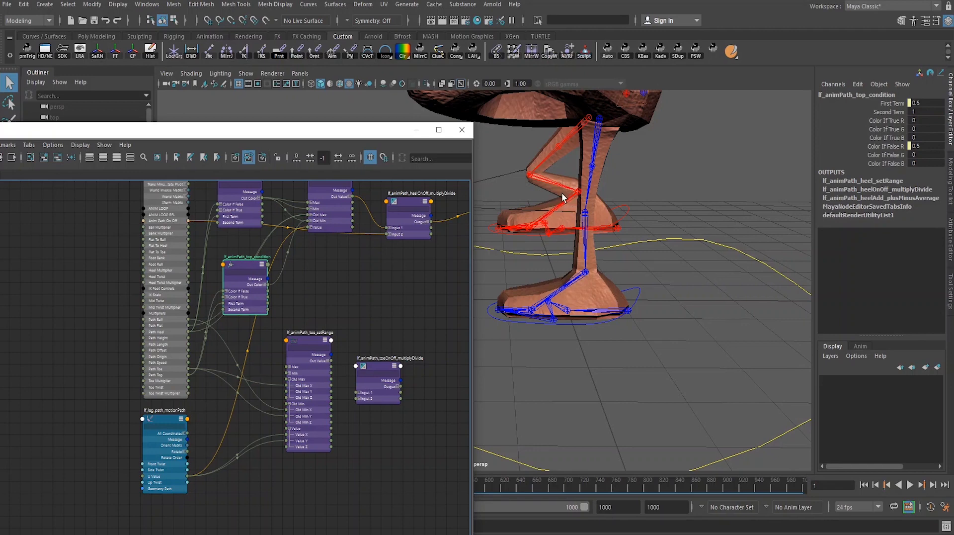
alt+middle_drag(563, 198, 588, 206)
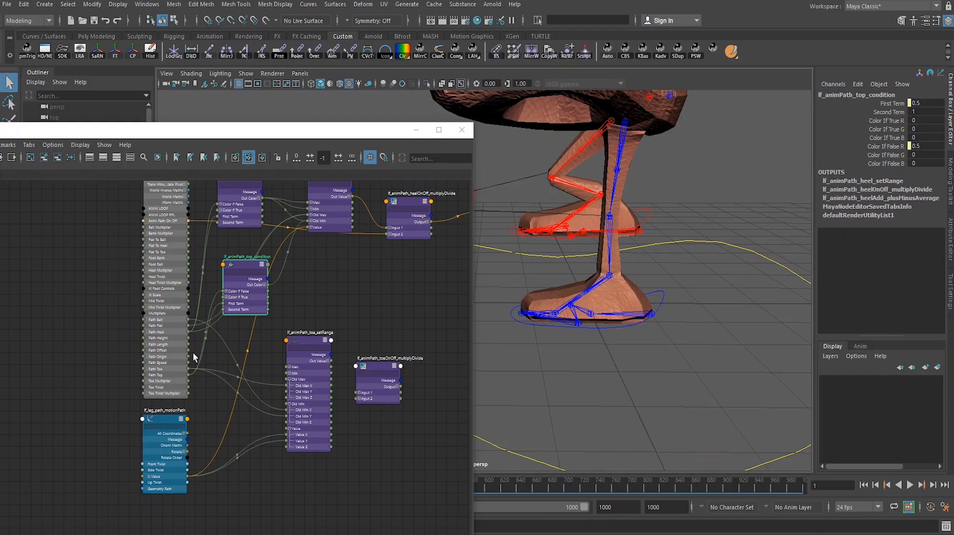
- Connect the leg control's Path Top to the toe setRange's Old Max Y, and nudge the setRange node up
scroll(193, 352, up, 2)
drag(184, 366, 221, 397)
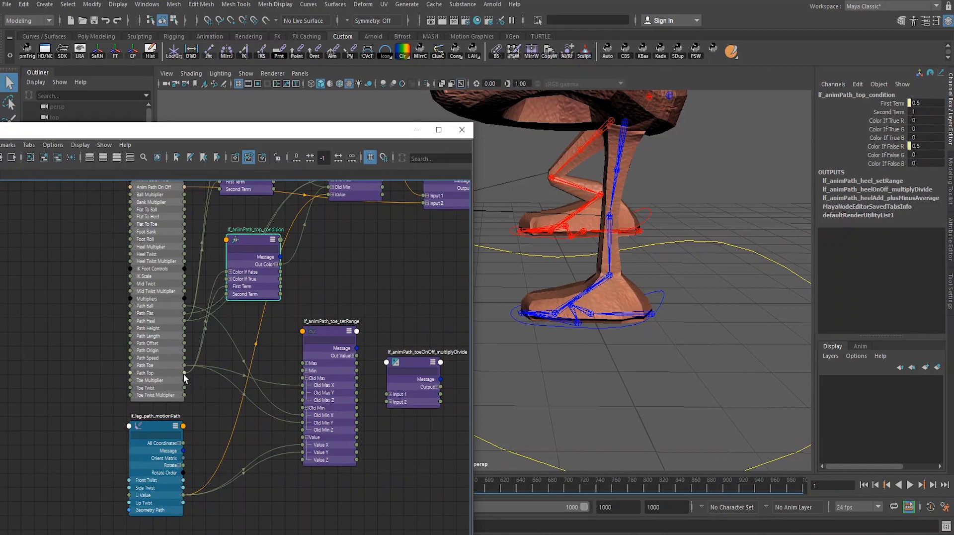
drag(279, 445, 303, 392)
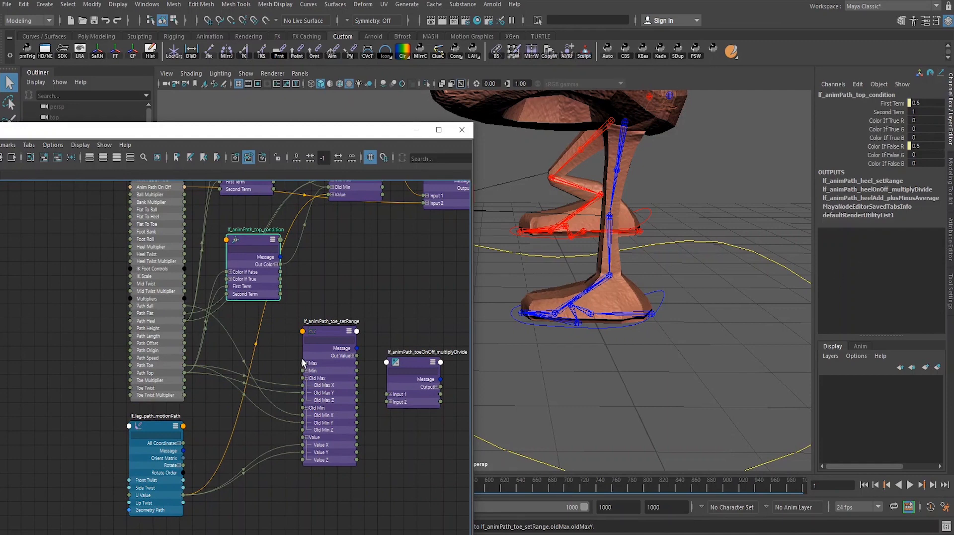
drag(328, 334, 331, 314)
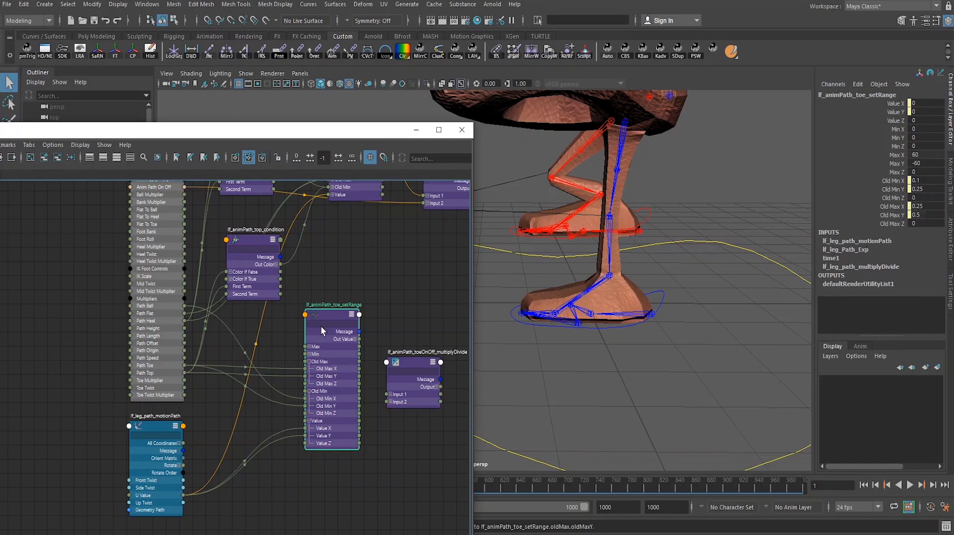
- Move the lf_animPath_toeOnOff_multiplyDivide node up so it sits level with the toe setRange node
click(373, 300)
alt+right_drag(392, 376, 408, 390)
alt+middle_drag(407, 390, 292, 368)
alt+right_drag(292, 367, 284, 357)
alt+middle_drag(368, 365, 283, 364)
alt+right_drag(268, 377, 243, 362)
click(197, 360)
drag(193, 367, 209, 316)
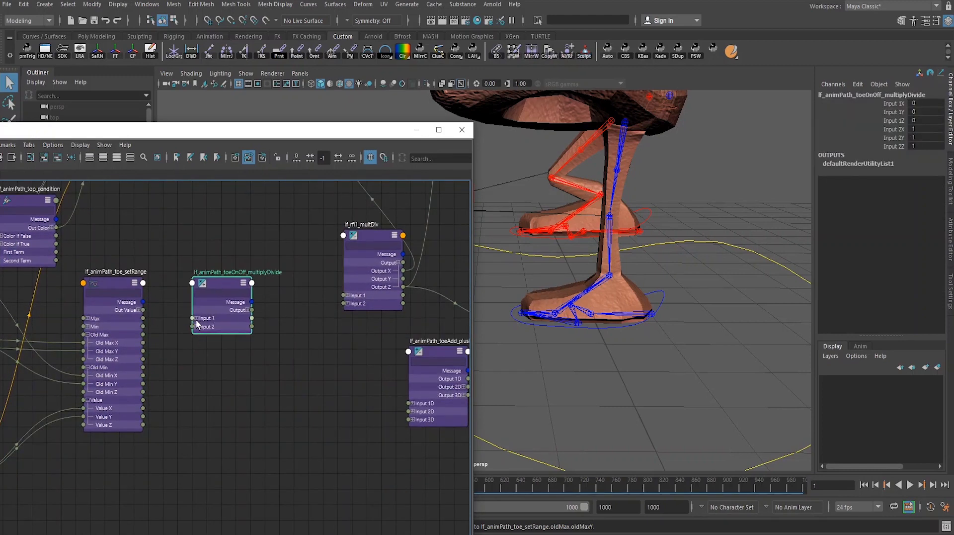
- Connect the toe setRange's Out Value X and Out Value Y to Input 1X and Input 1Y of the toeOnOff multiplyDivide
click(196, 318)
alt+middle_drag(242, 363, 288, 416)
alt+right_drag(288, 416, 246, 364)
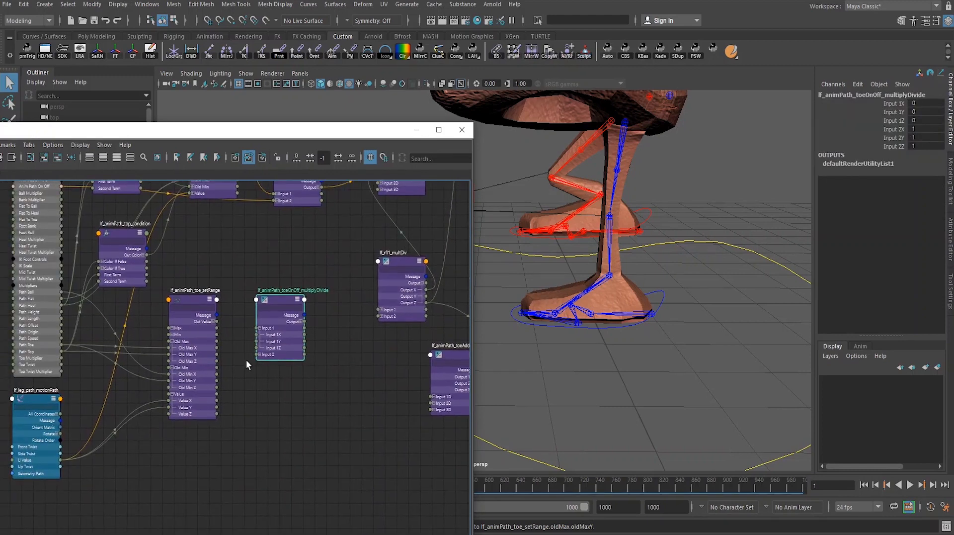
click(212, 322)
drag(217, 328, 259, 334)
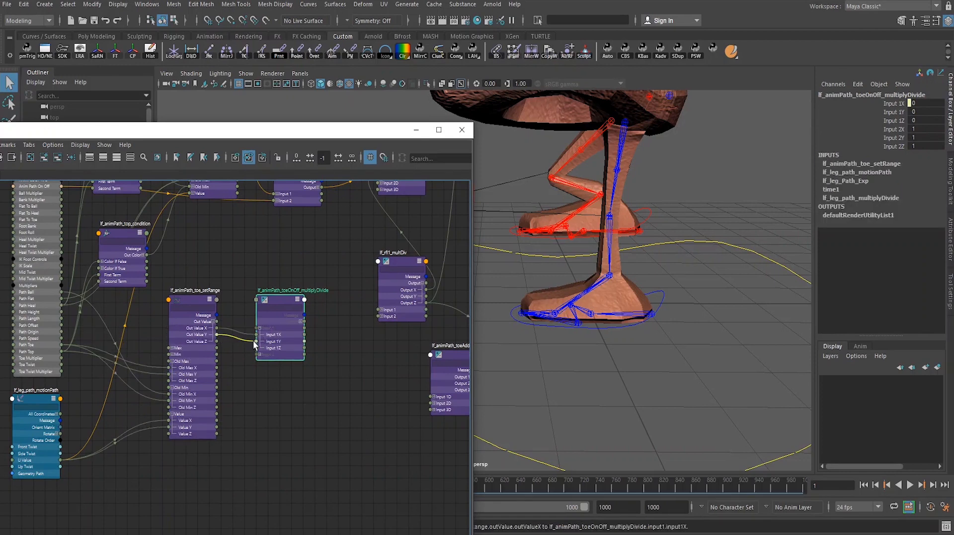
drag(216, 335, 272, 343)
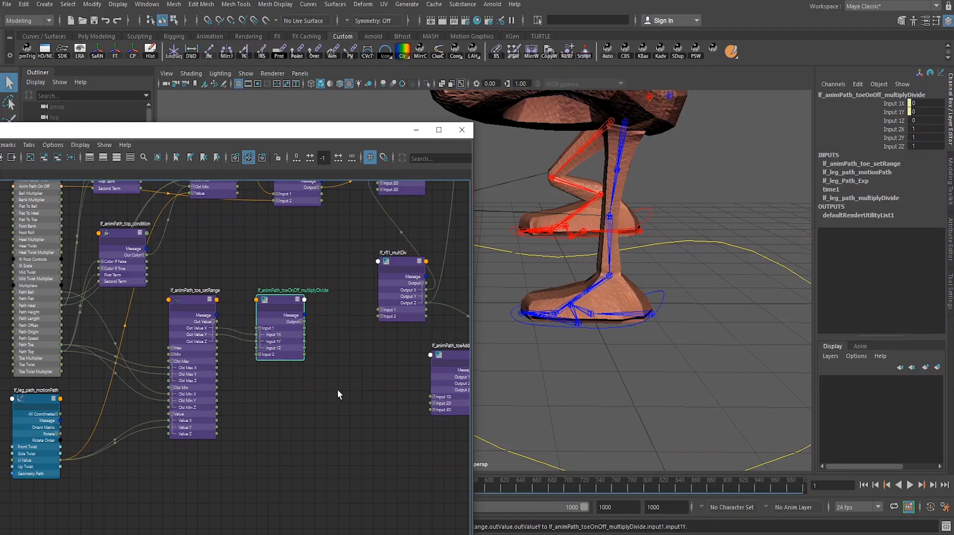
- Connect the leg control's Anim Path On Off to Input 2X and Input 2Y of the toeOnOff multiplyDivide
alt+right_drag(339, 390, 315, 388)
alt+middle_drag(215, 344, 255, 344)
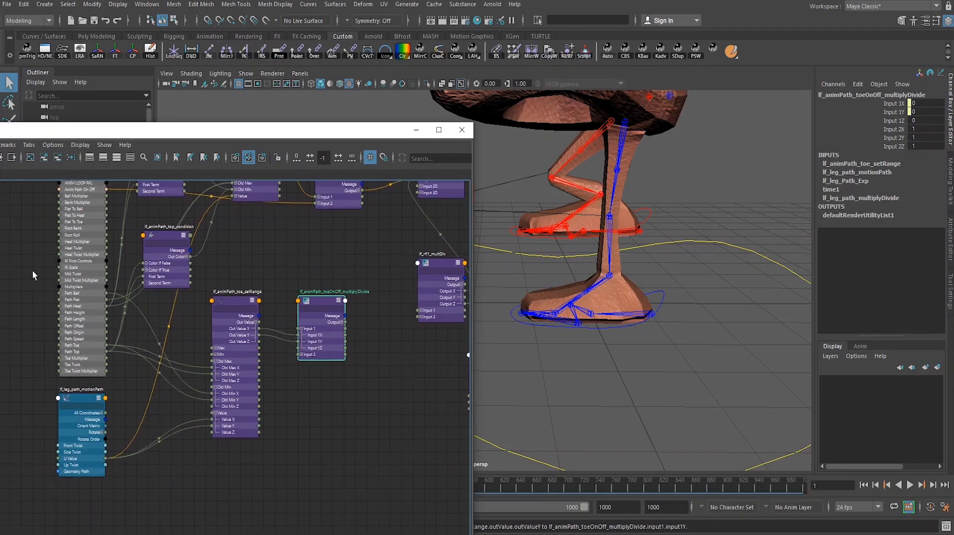
alt+middle_drag(80, 216, 81, 218)
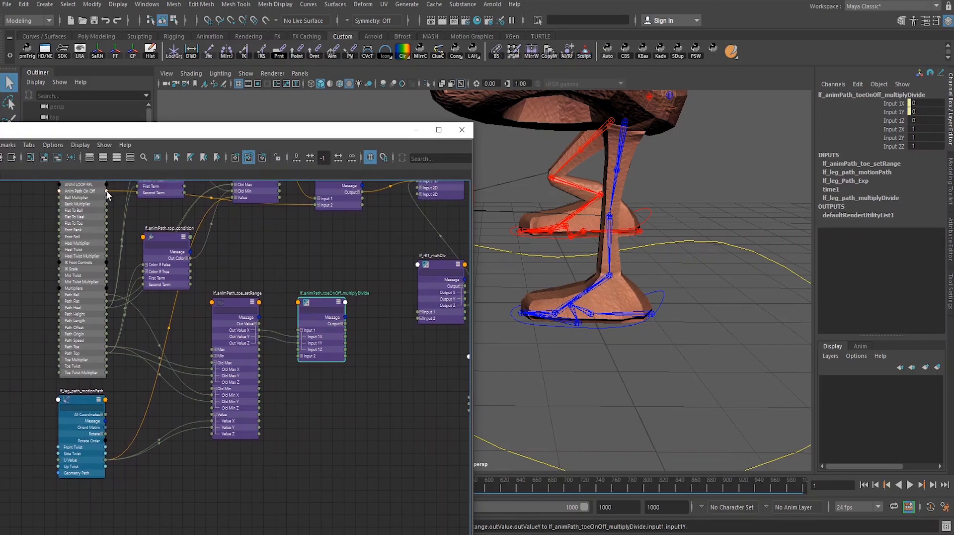
drag(107, 192, 299, 365)
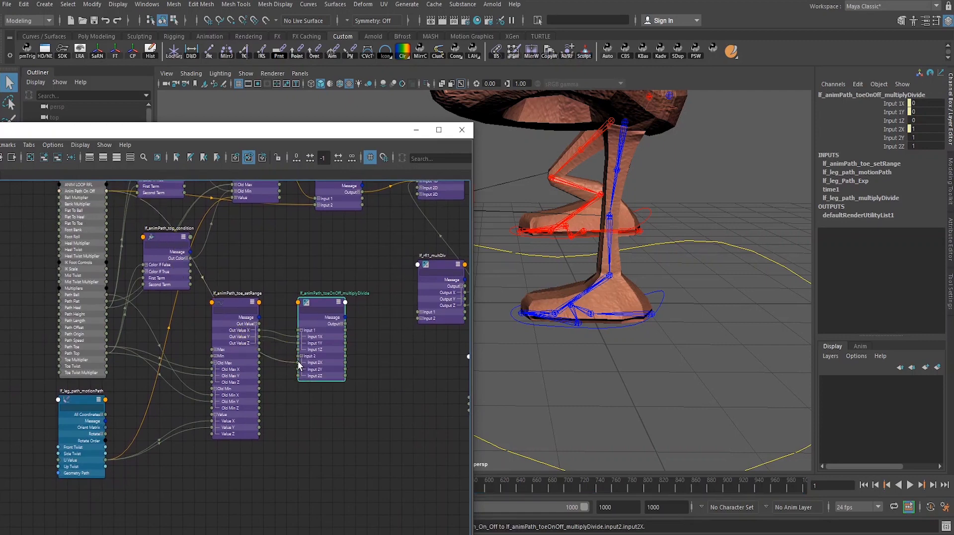
drag(106, 191, 300, 369)
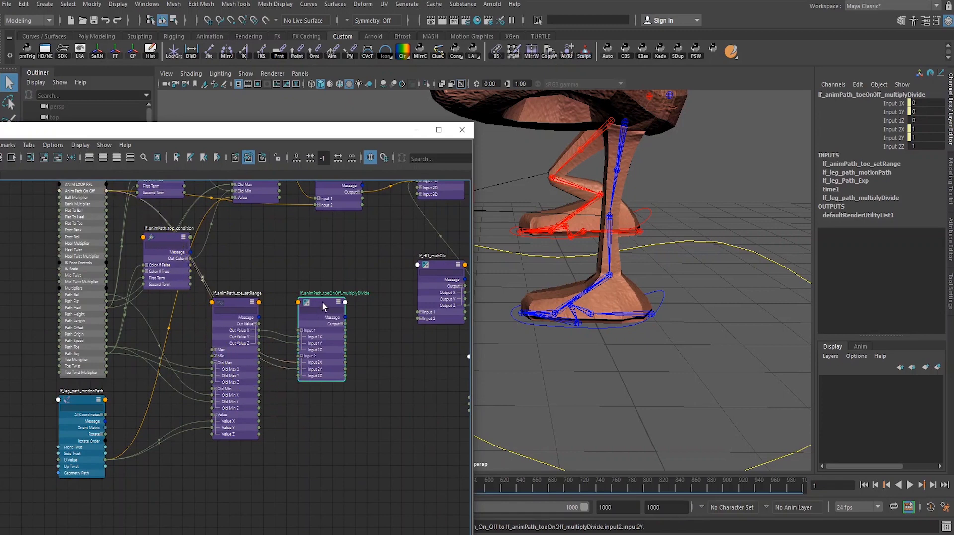
- Expand the Input 1D entries of the toeAdd plusMinusAverage node and move it up just below lf_rfl1_multDiv
alt+middle_drag(383, 376, 223, 390)
scroll(292, 397, up, 2)
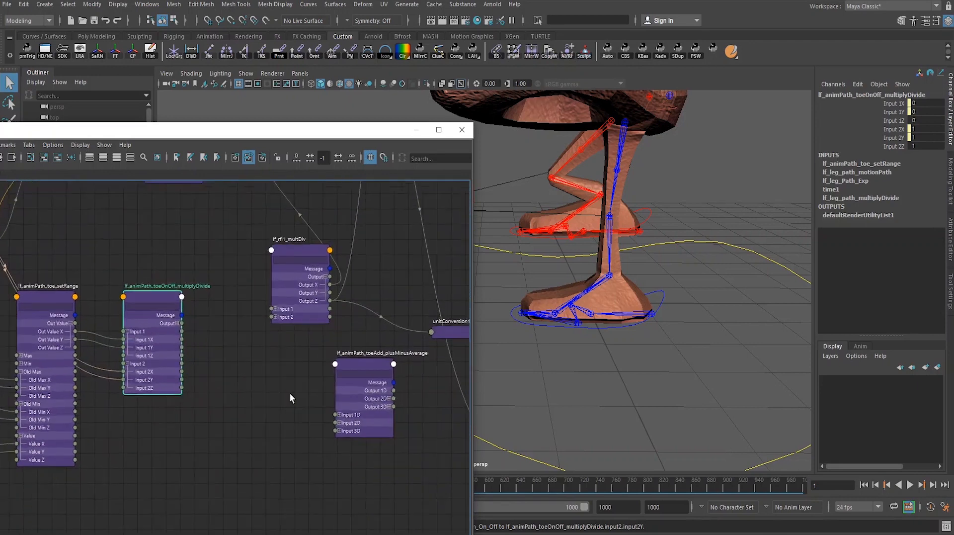
scroll(290, 392, up, 1)
alt+middle_drag(322, 392, 287, 393)
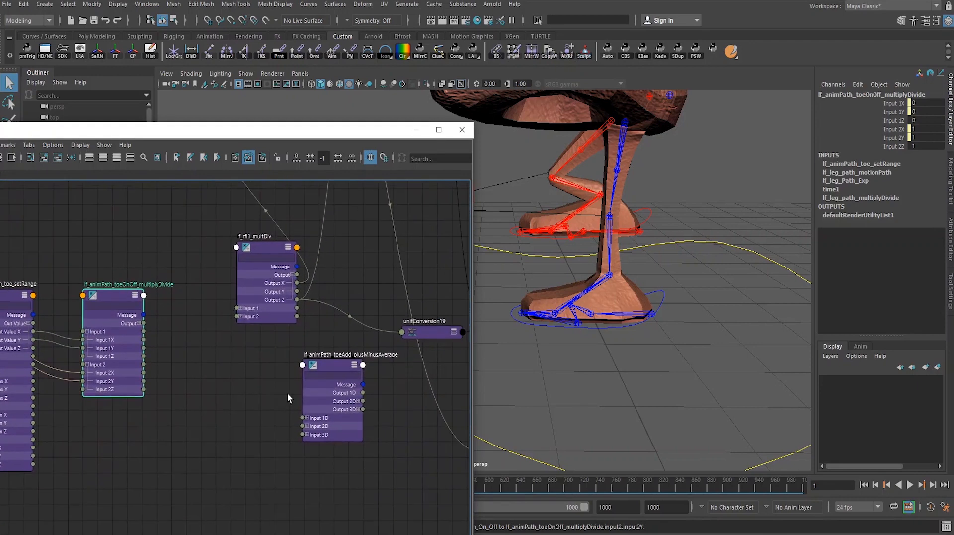
click(307, 418)
drag(329, 364, 331, 344)
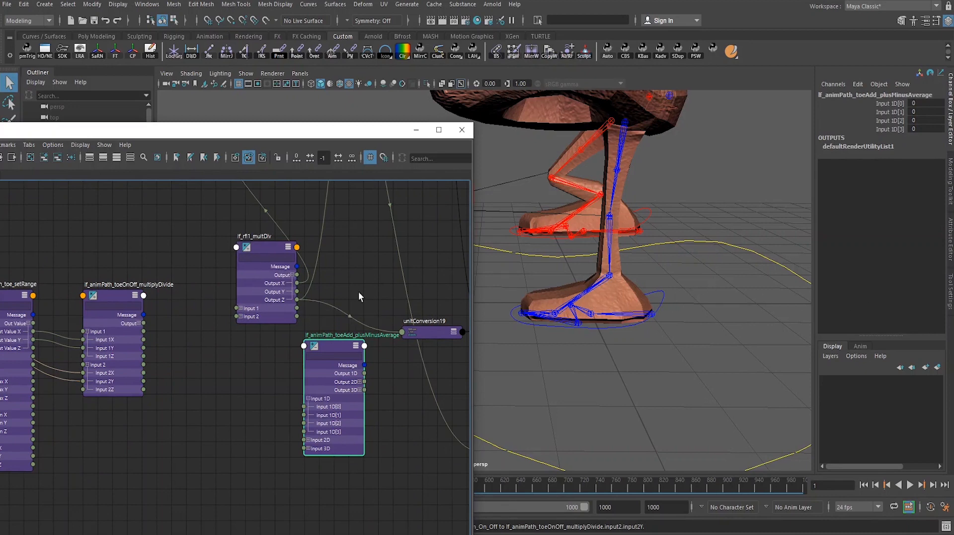
- Connect lf_rfl1_multDiv's Output Z to Input 1D[0] of the toeAdd plusMinusAverage, and toeOnOff's Output X and Output Y to Input 1D[1] and 1D[2]
drag(297, 302, 302, 408)
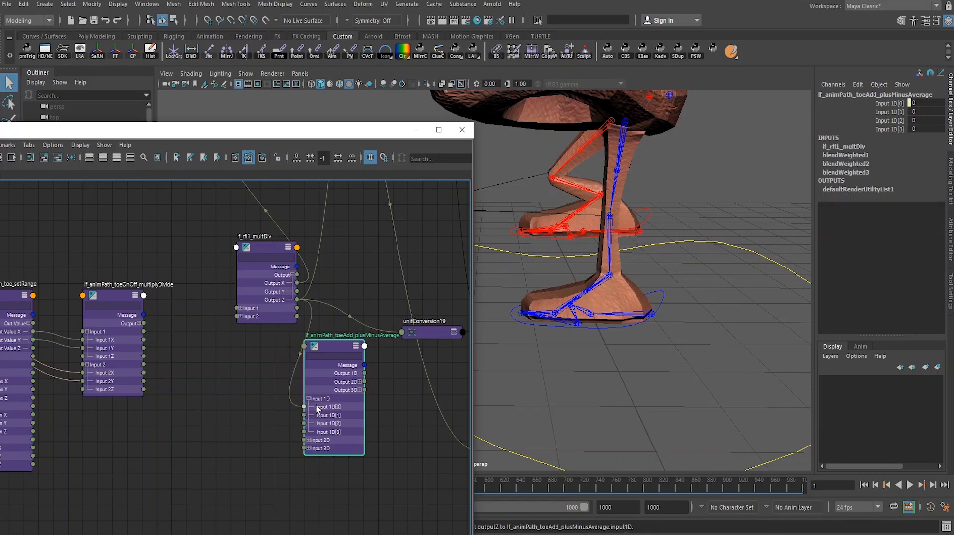
click(139, 323)
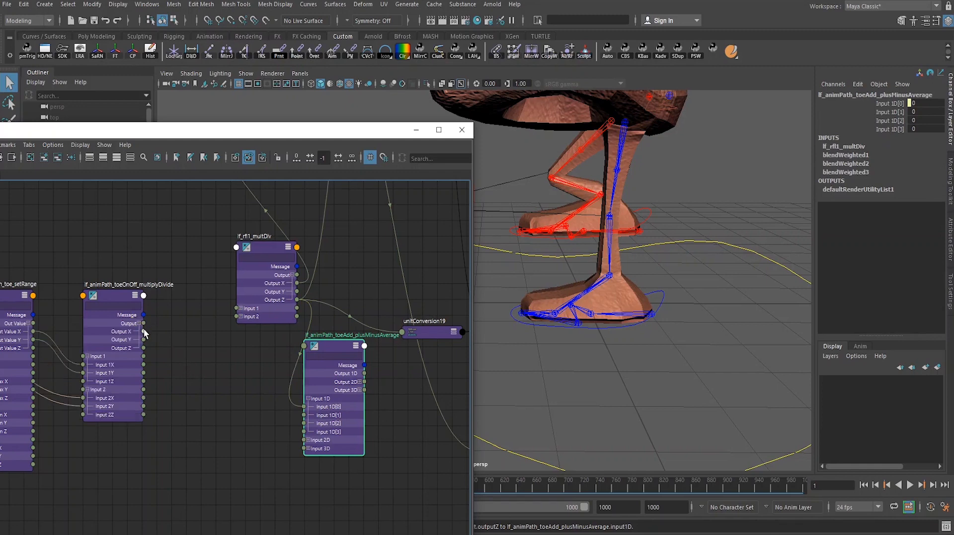
drag(143, 331, 303, 415)
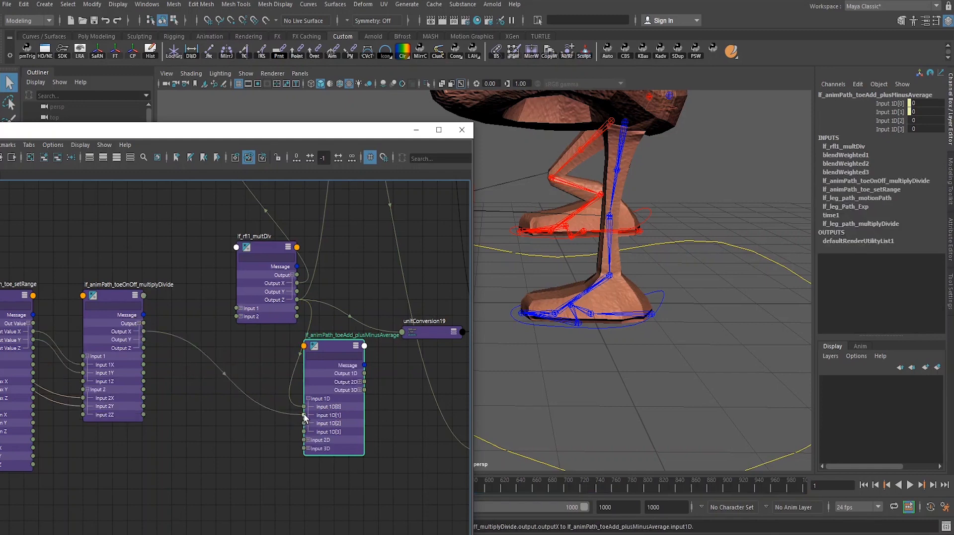
drag(143, 339, 303, 423)
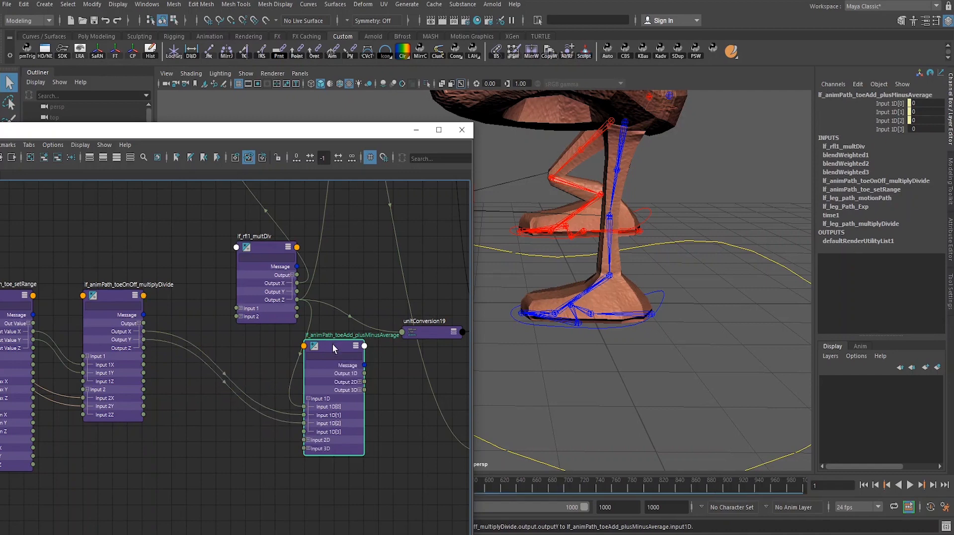
- Connect the toeAdd plusMinusAverage's Output 1D to Rotate Z of lf_toe_end_rfl_joint
alt+middle_drag(352, 322, 300, 308)
scroll(300, 308, down, 2)
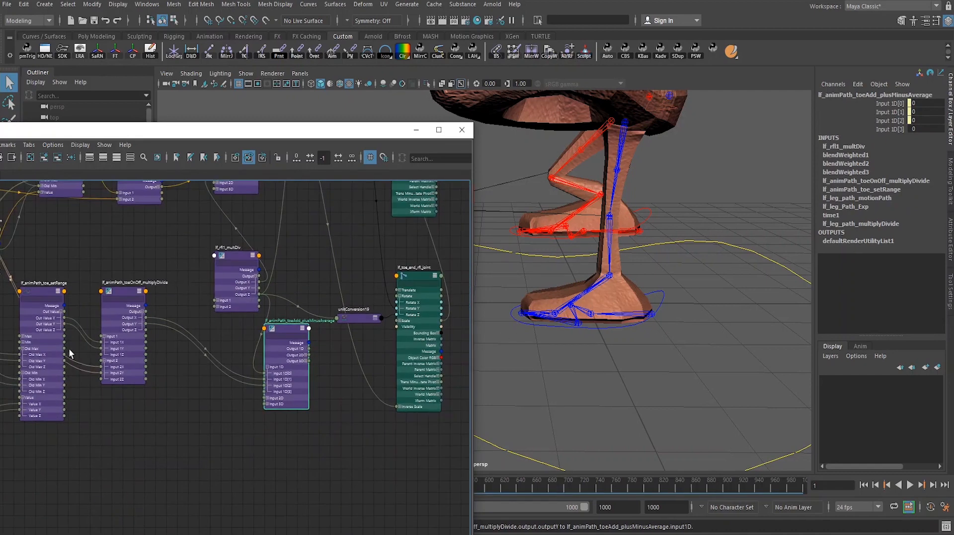
scroll(313, 348, up, 2)
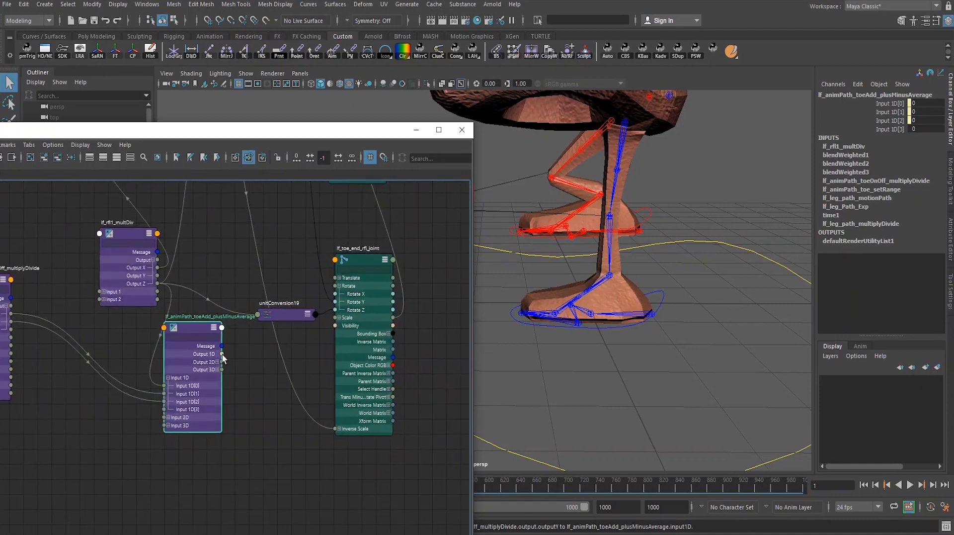
drag(222, 353, 335, 309)
- Delete the leftover unitConversion19 node from the network
scroll(389, 406, down, 2)
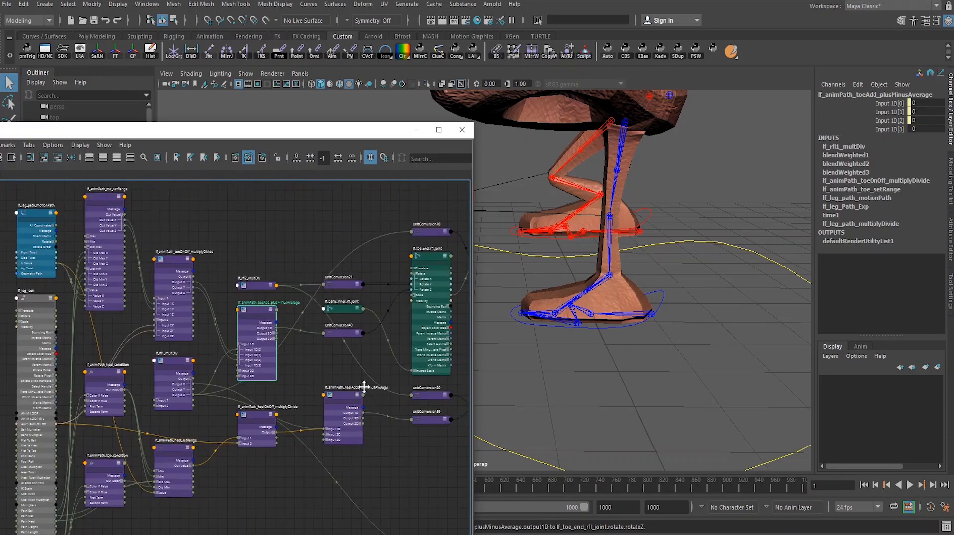
alt+middle_drag(365, 390, 284, 349)
click(351, 447)
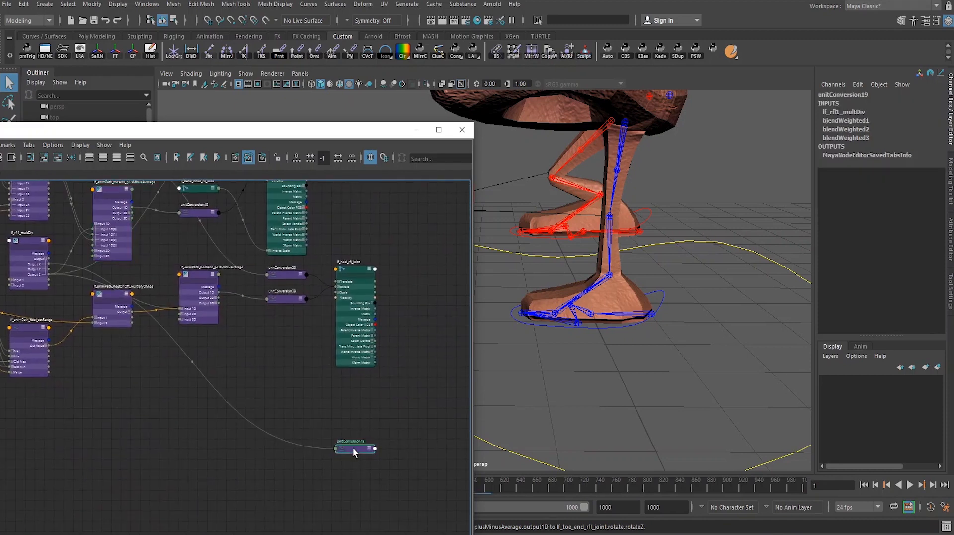
key(Delete)
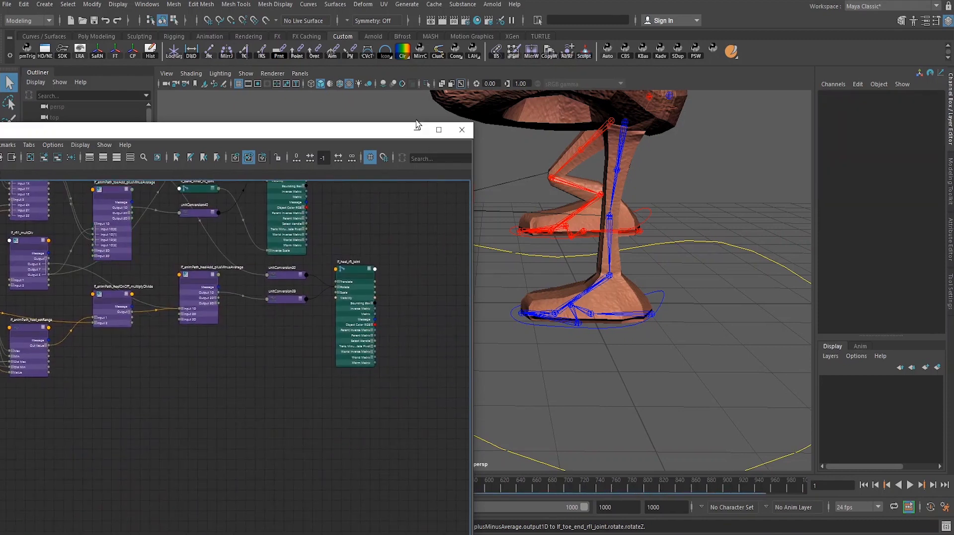
- Spread out the network by nudging the heel setRange and toe setRange nodes and moving the toeOnOff multiplyDivide node further up
click(356, 271)
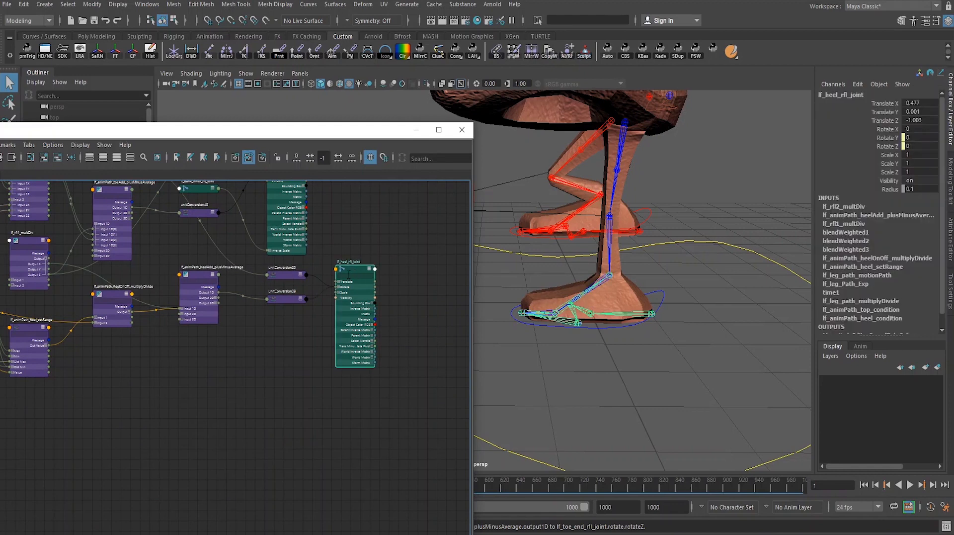
middle_drag(235, 291, 426, 332)
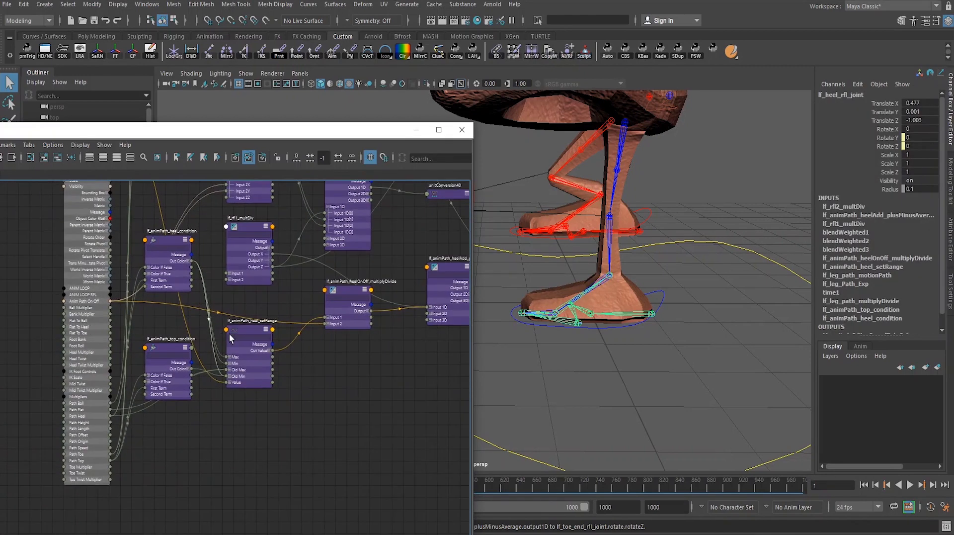
click(261, 329)
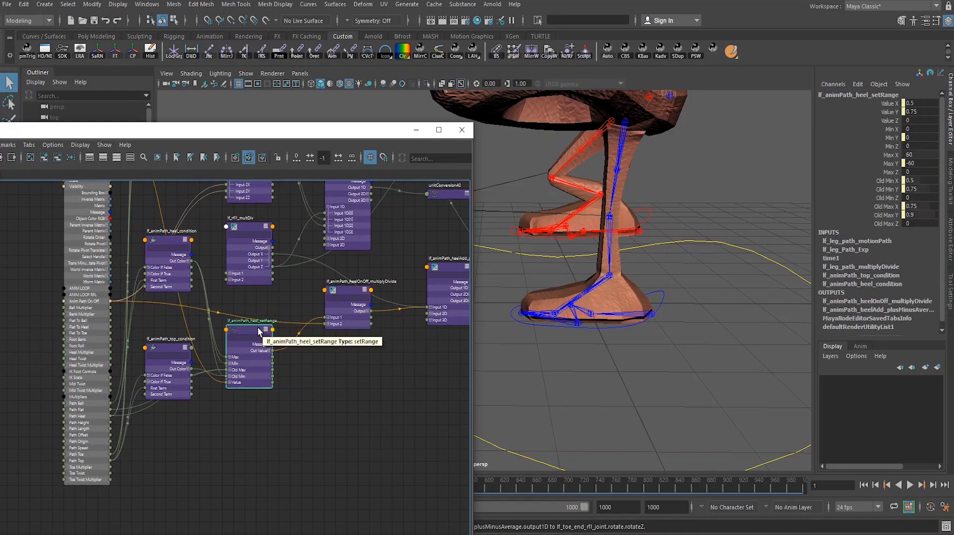
drag(259, 330, 262, 335)
scroll(262, 335, down, 3)
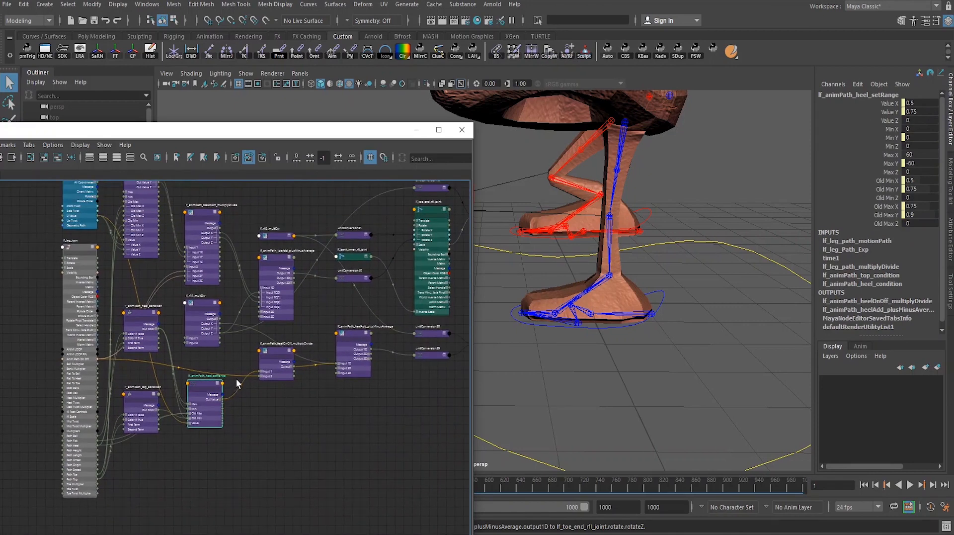
scroll(257, 362, up, 2)
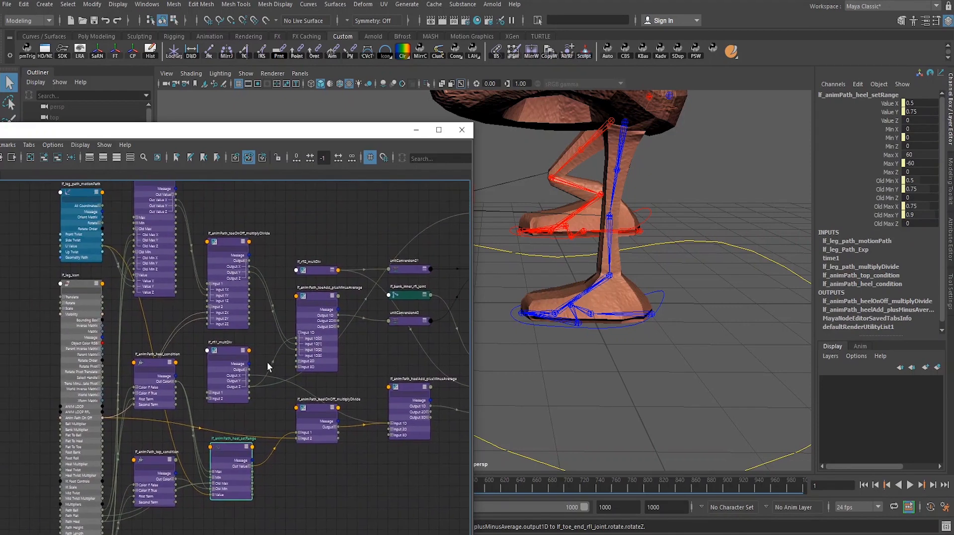
drag(235, 247, 246, 231)
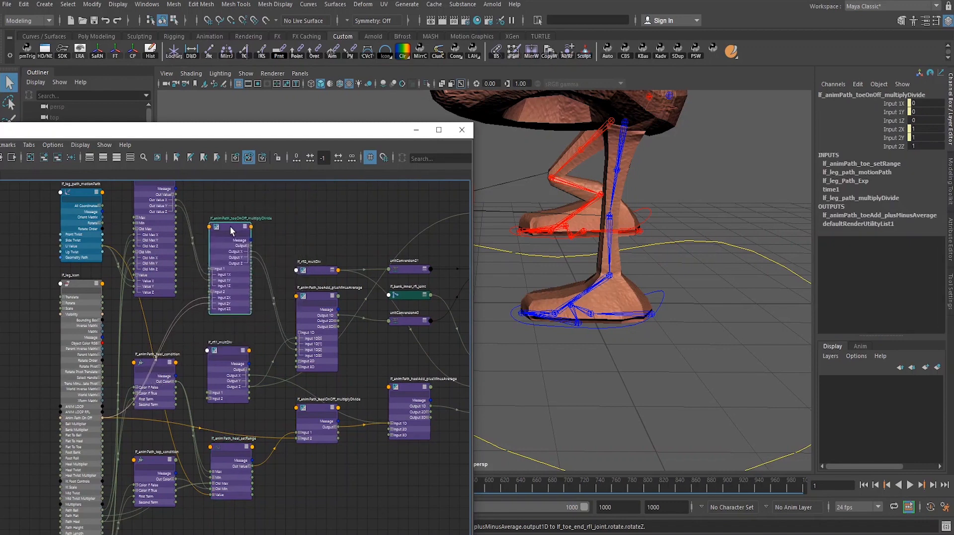
alt+middle_drag(295, 261, 244, 256)
drag(223, 222, 228, 203)
scroll(238, 240, down, 1)
alt+middle_drag(238, 241, 245, 313)
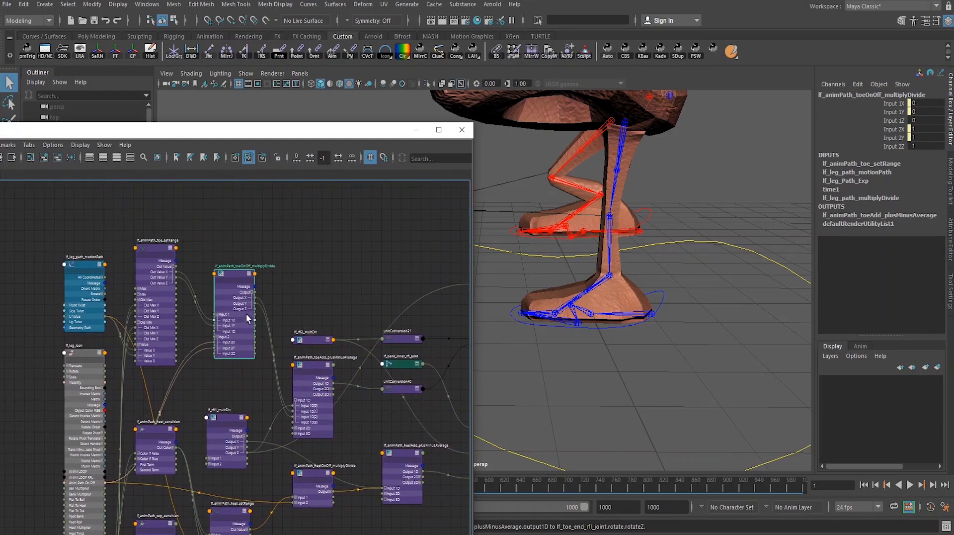
drag(151, 247, 157, 244)
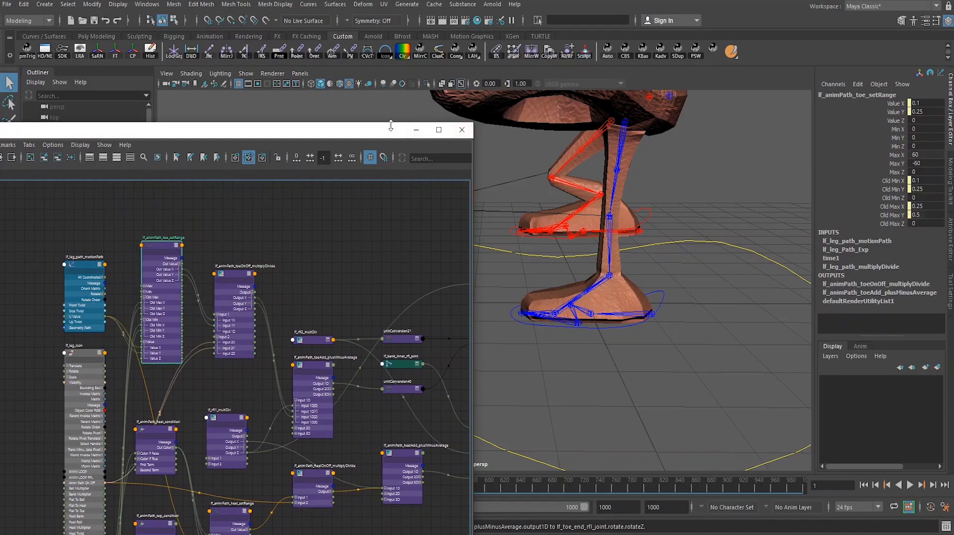
- Move the Node Editor clear of the viewport and play the leg animation, returning to the first frame
drag(391, 123, 375, 441)
scroll(450, 372, down, 3)
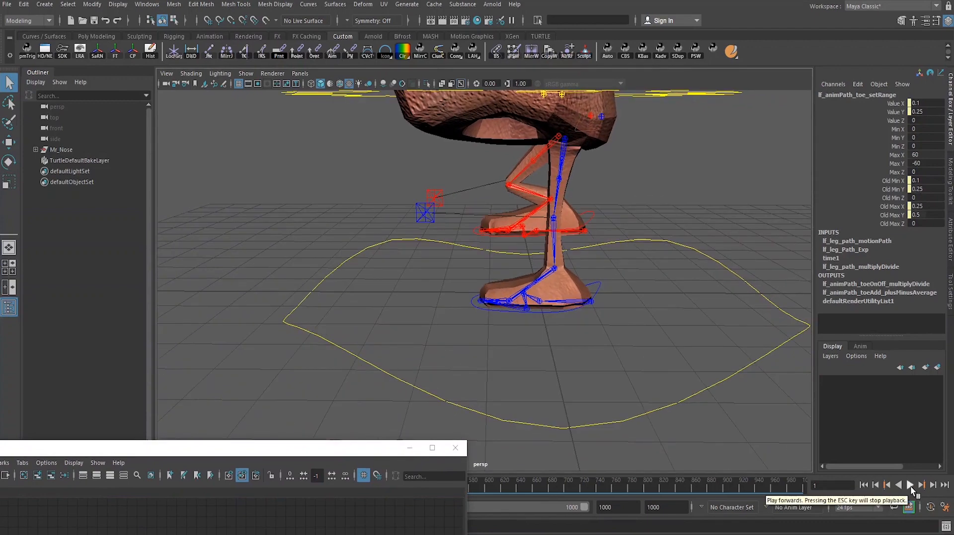
click(910, 485)
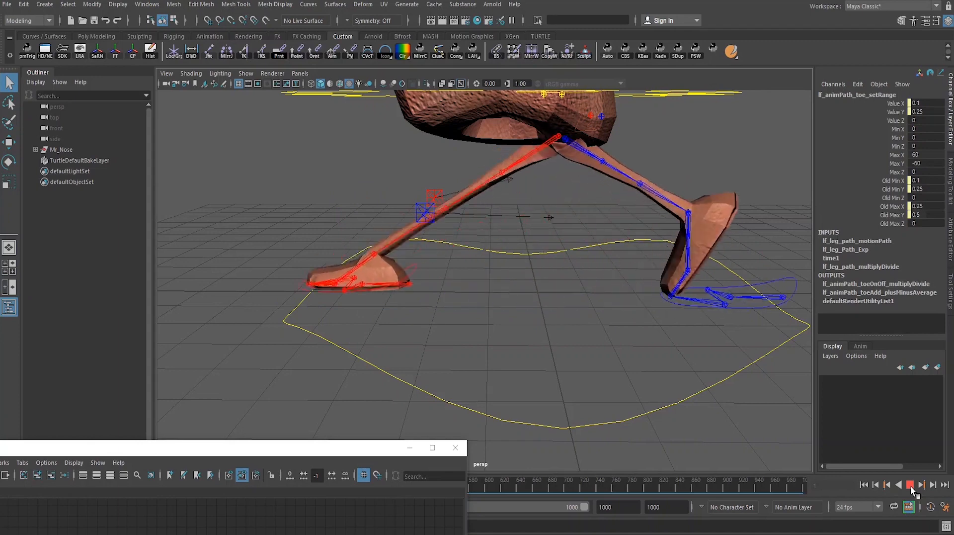
click(910, 485)
click(863, 484)
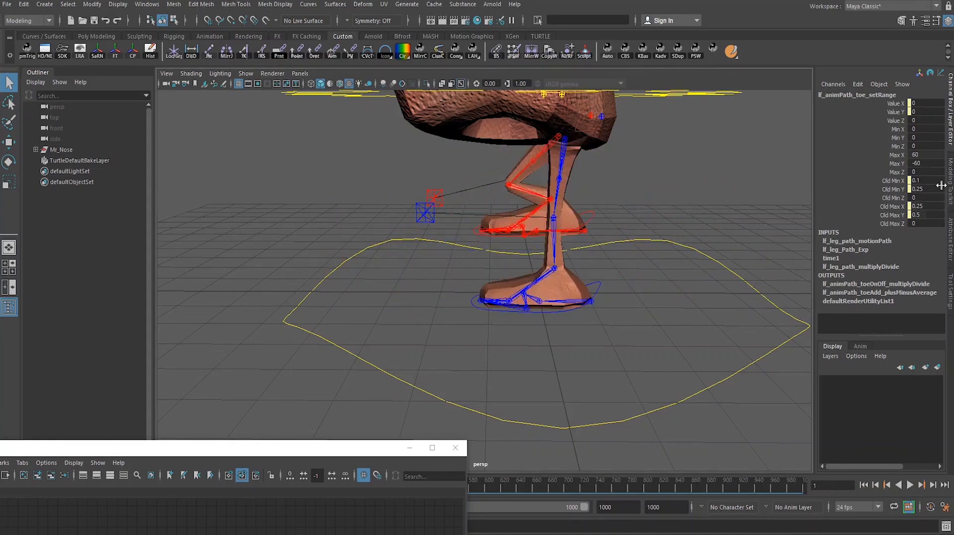
- Set the left leg control's Path Offset to 10 and play the animation to test it
click(597, 287)
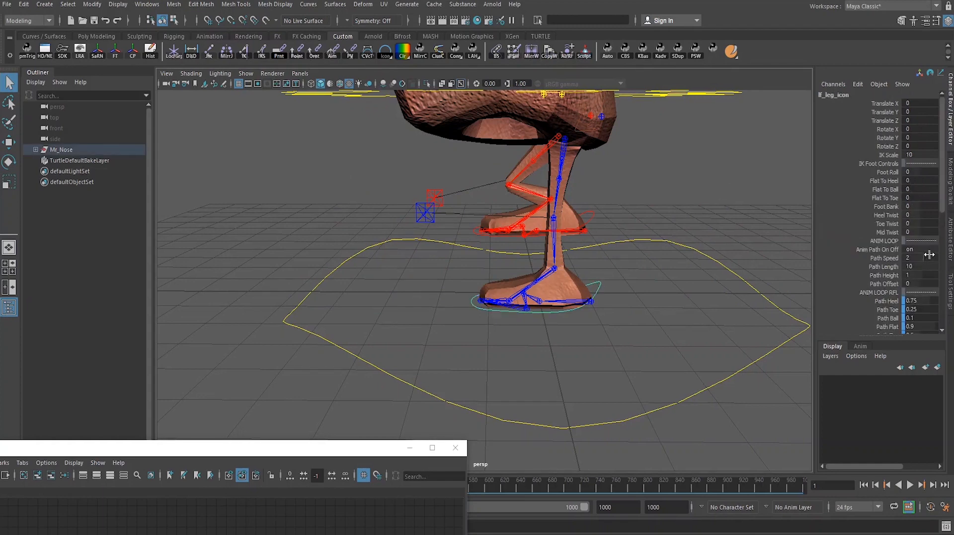
scroll(929, 255, down, 2)
click(922, 258)
double_click(922, 258)
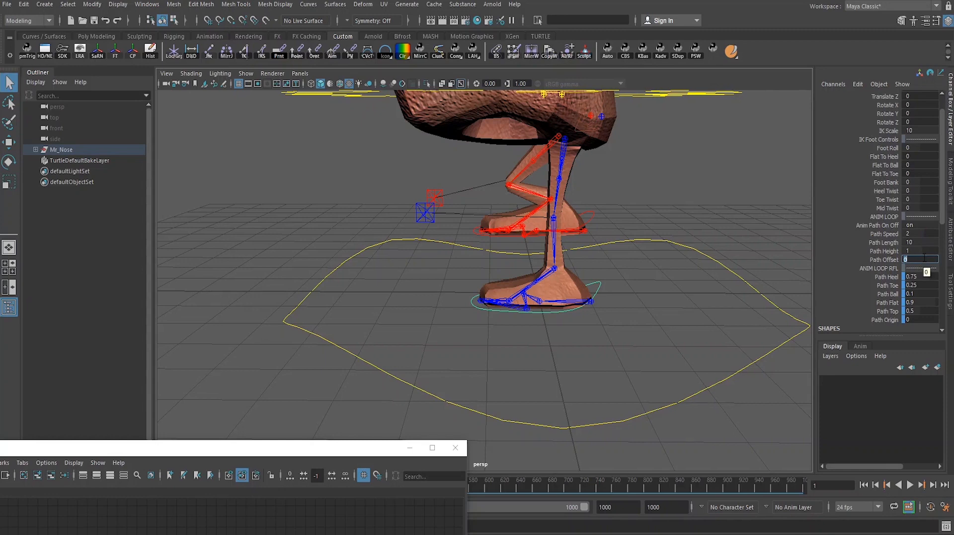
text(10)
key(Return)
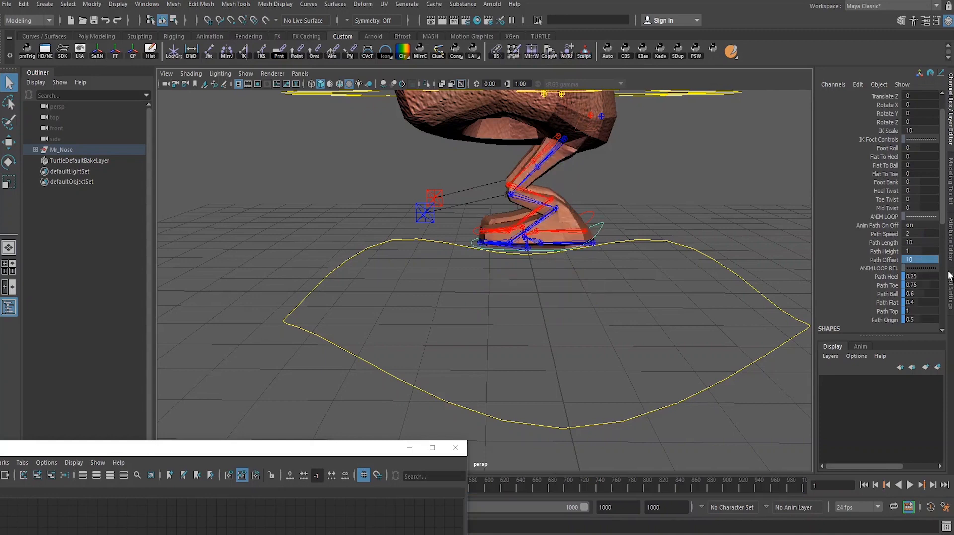
click(910, 484)
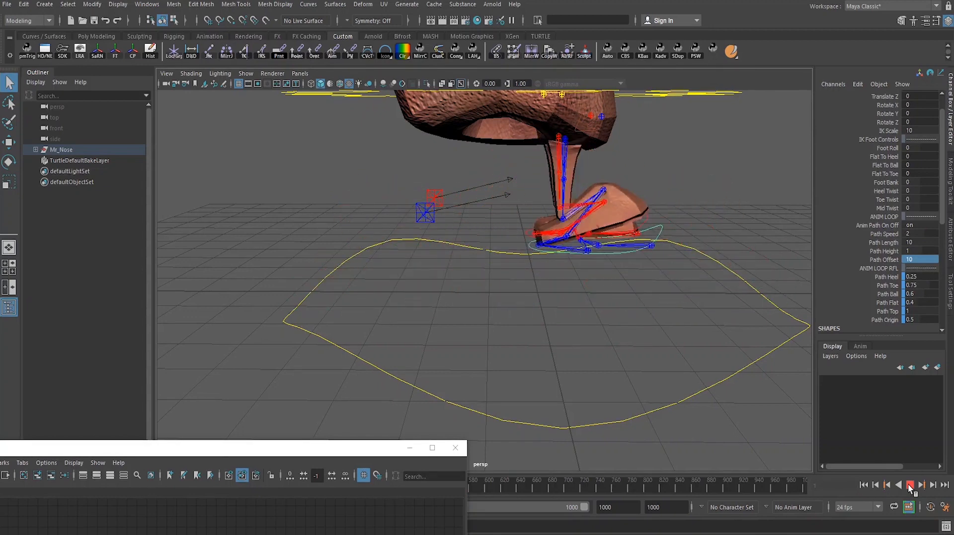
click(910, 485)
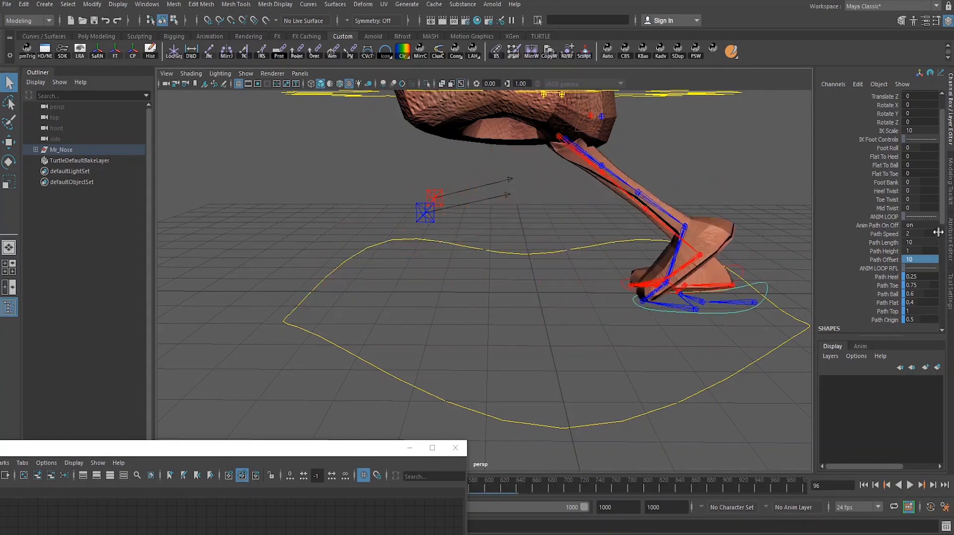
- Set the leg control's Path Offset to -10 and play the animation to test it
click(923, 259)
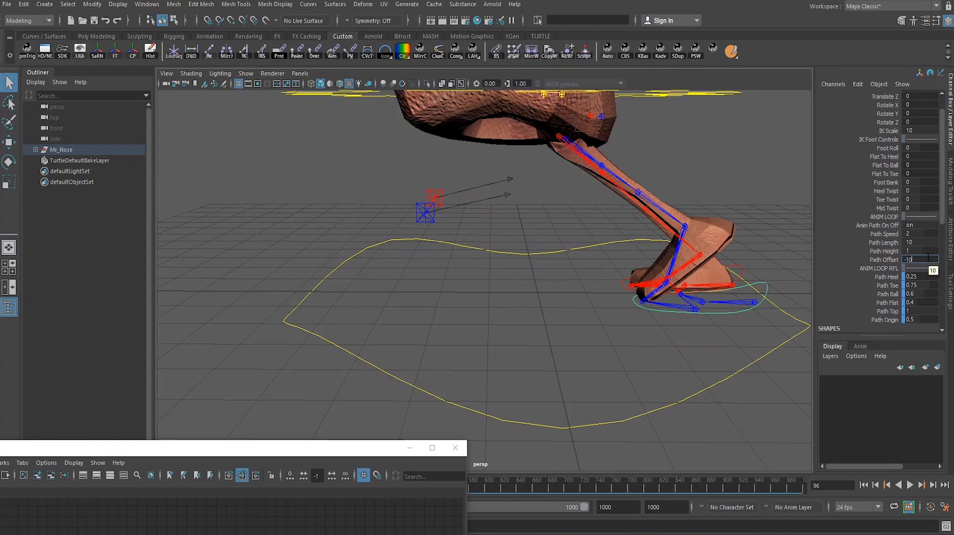
text(-10)
key(Return)
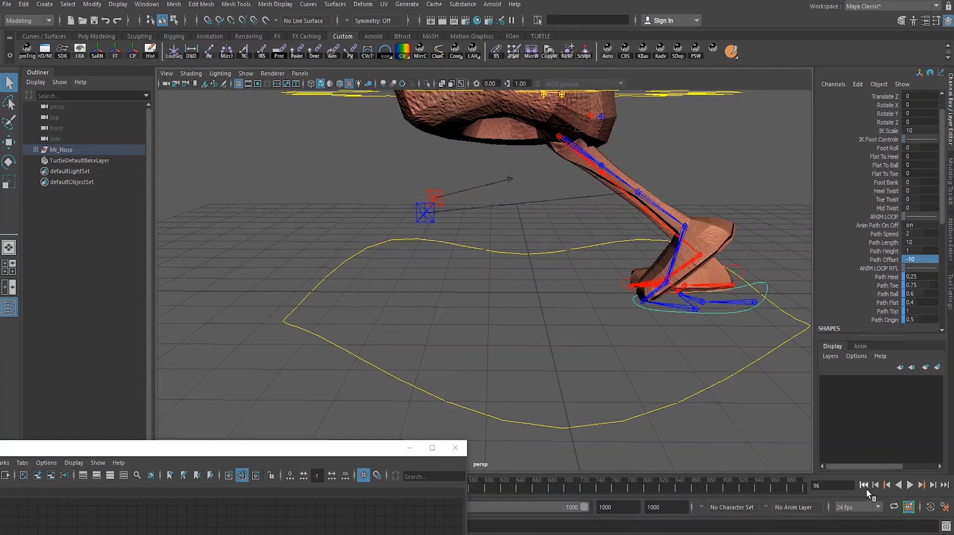
click(910, 485)
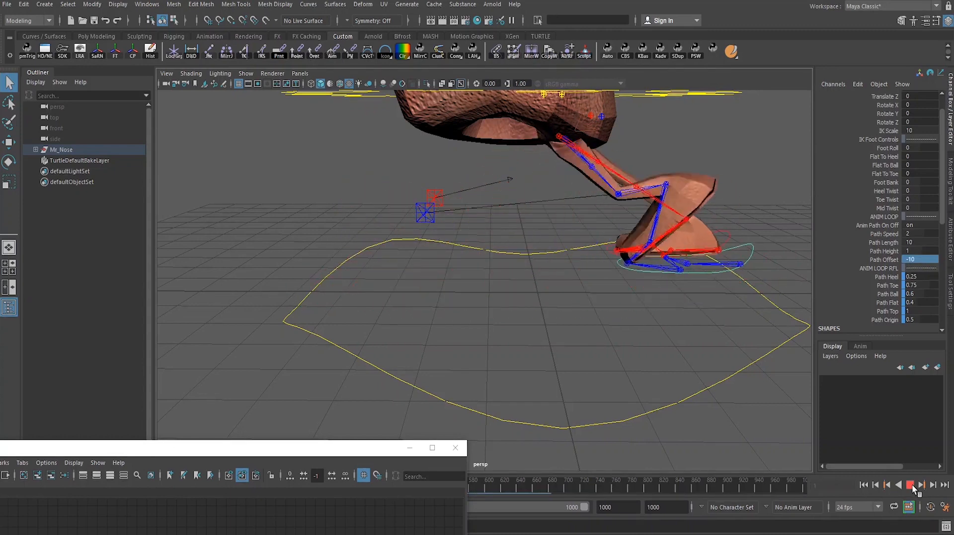
click(911, 484)
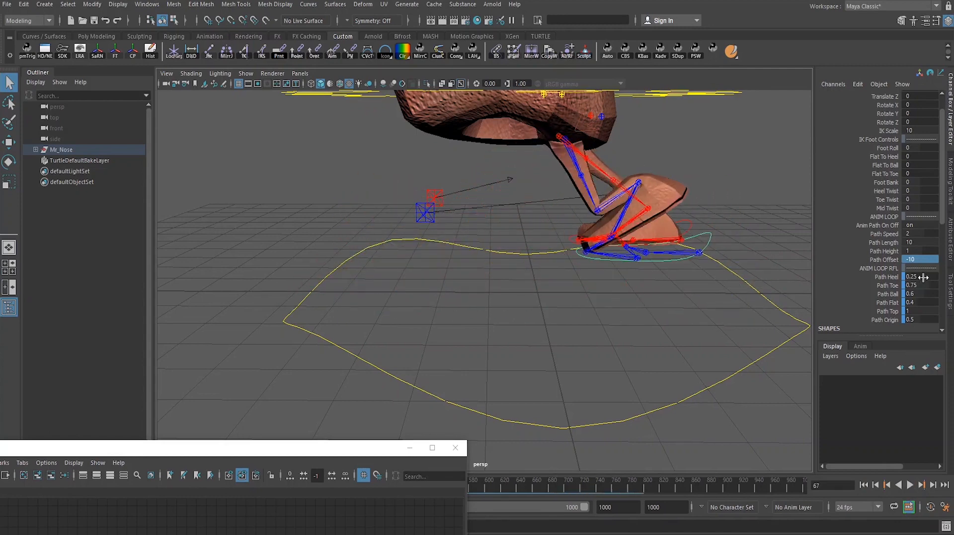
- Set the leg control's Path Offset to -5, play the animation, and return to the first frame
click(924, 259)
text(-5)
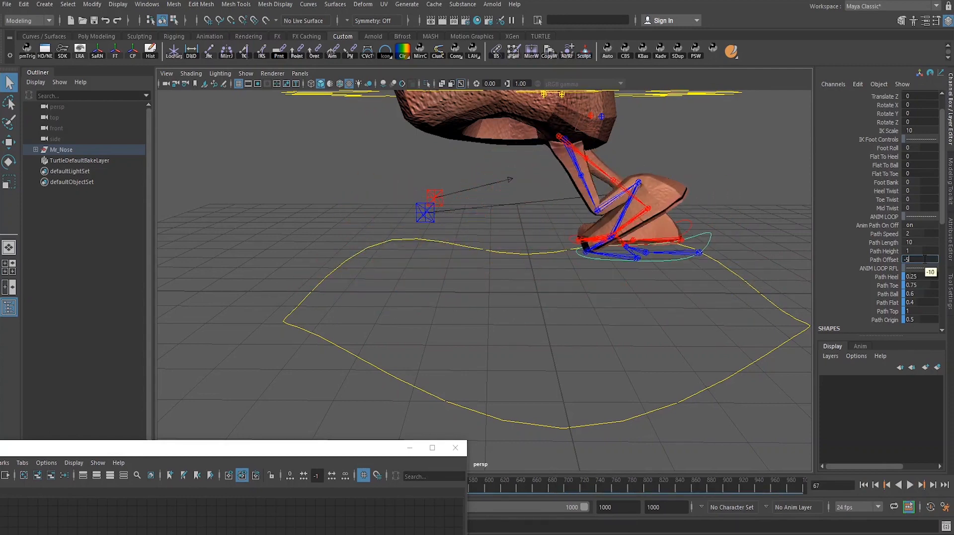
key(Return)
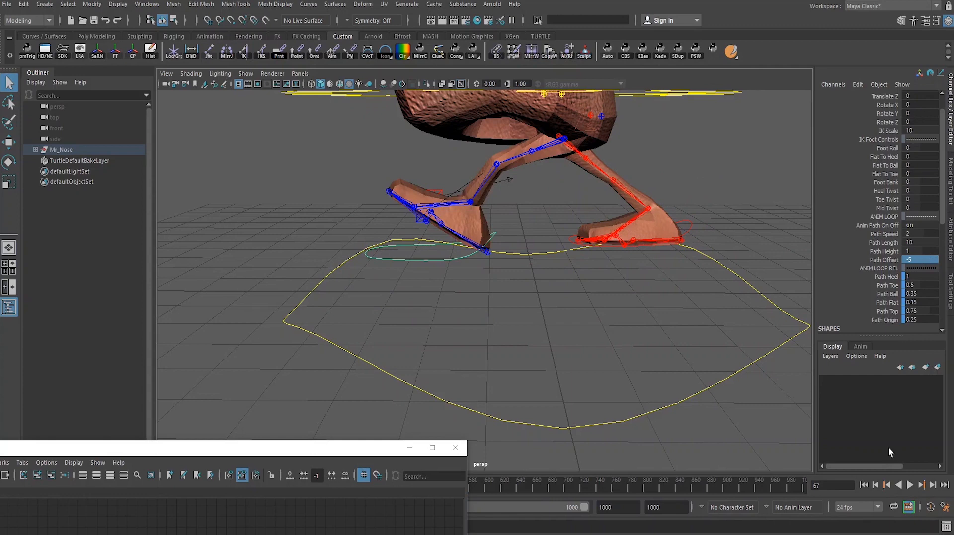
click(910, 484)
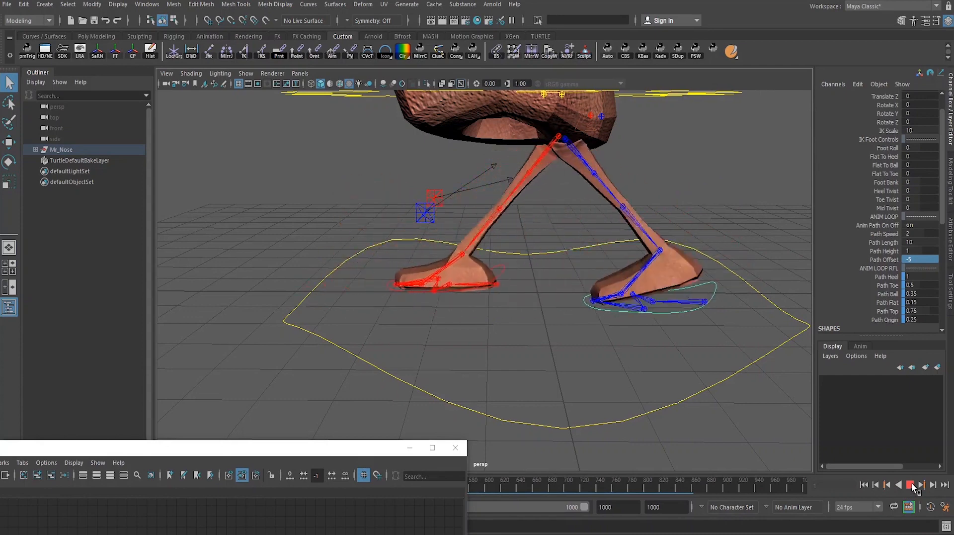
click(910, 485)
click(864, 485)
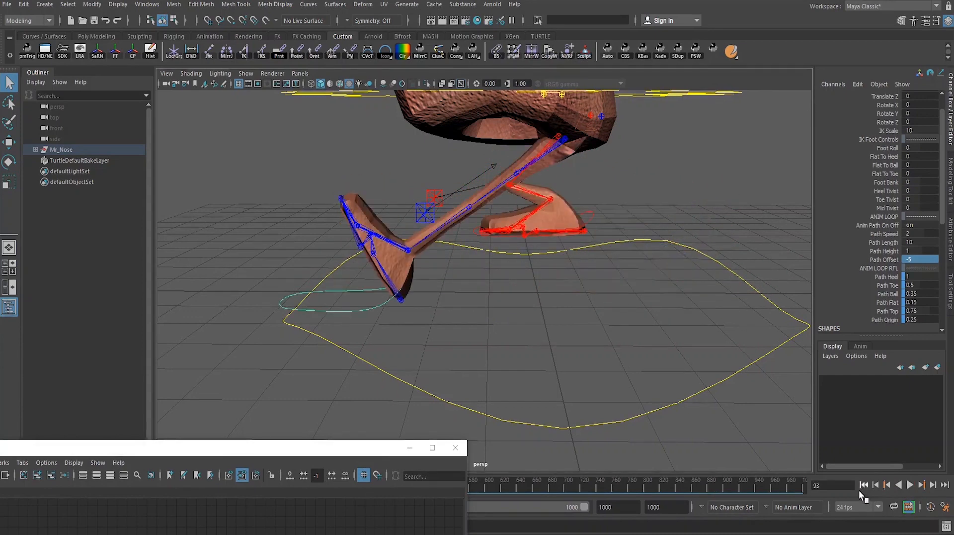
- Set the leg control's Path Offset to 5
double_click(923, 260)
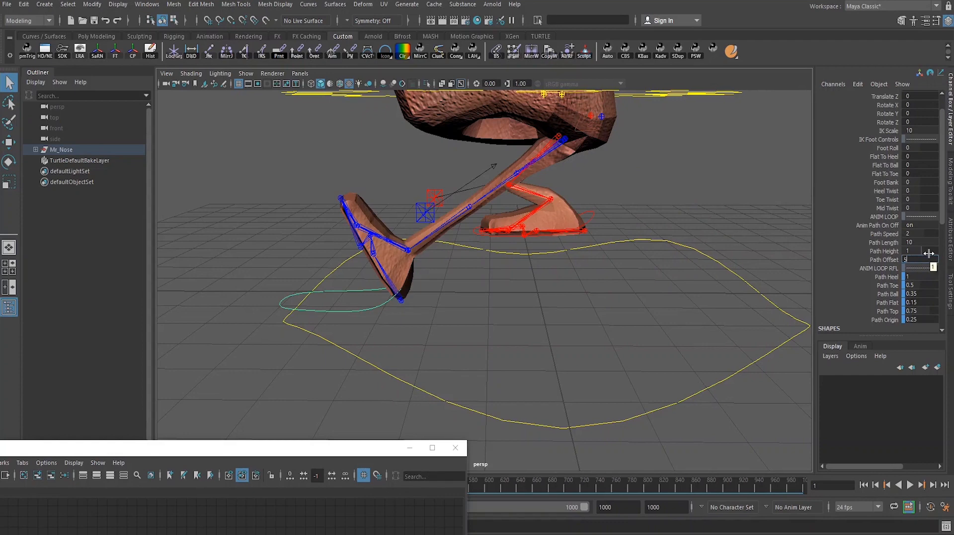
key(Return)
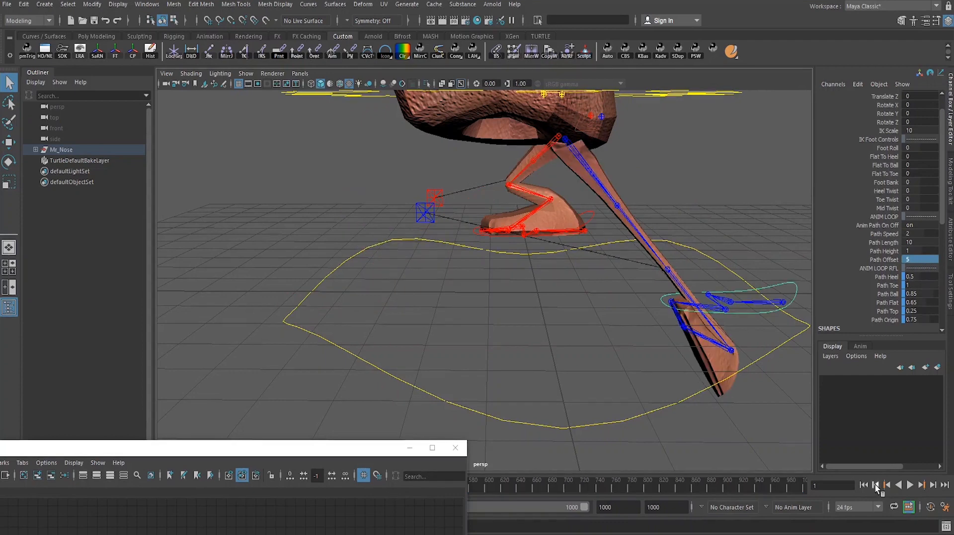
- Bring the Node Editor back over the viewport and duplicate the lf_animPath_heel_condition node
alt+drag(716, 304, 671, 317)
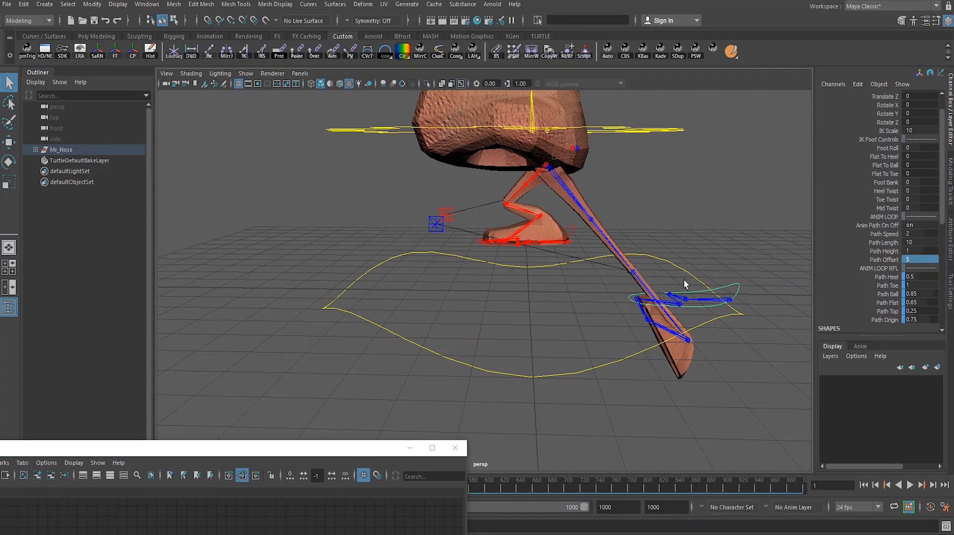
mouse_move(696, 364)
alt+right_down()
mouse_move(677, 356)
mouse_move(697, 359)
alt+right_up()
alt+middle_drag(697, 359, 677, 358)
drag(382, 450, 502, 90)
alt+right_drag(417, 388, 432, 347)
alt+middle_drag(433, 346, 493, 265)
alt+middle_drag(357, 383, 354, 401)
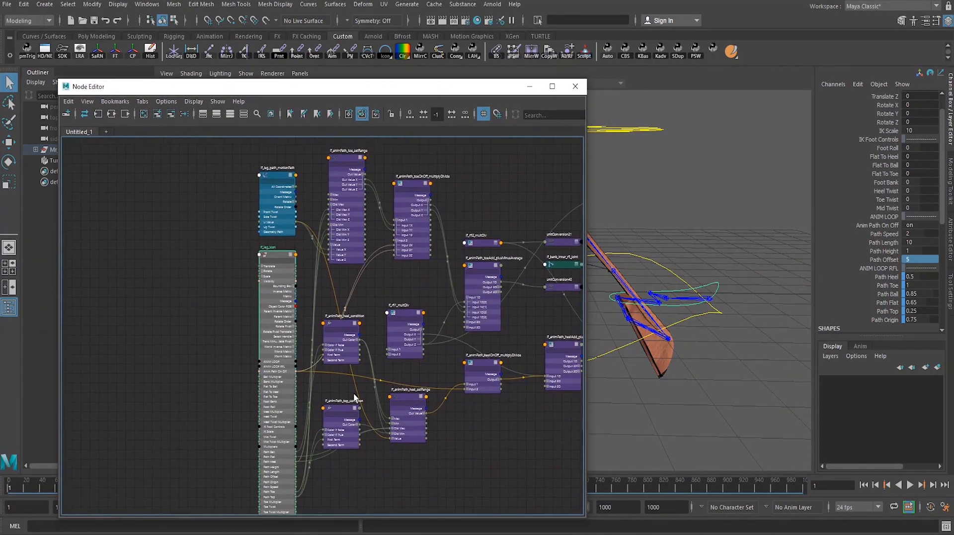
click(343, 331)
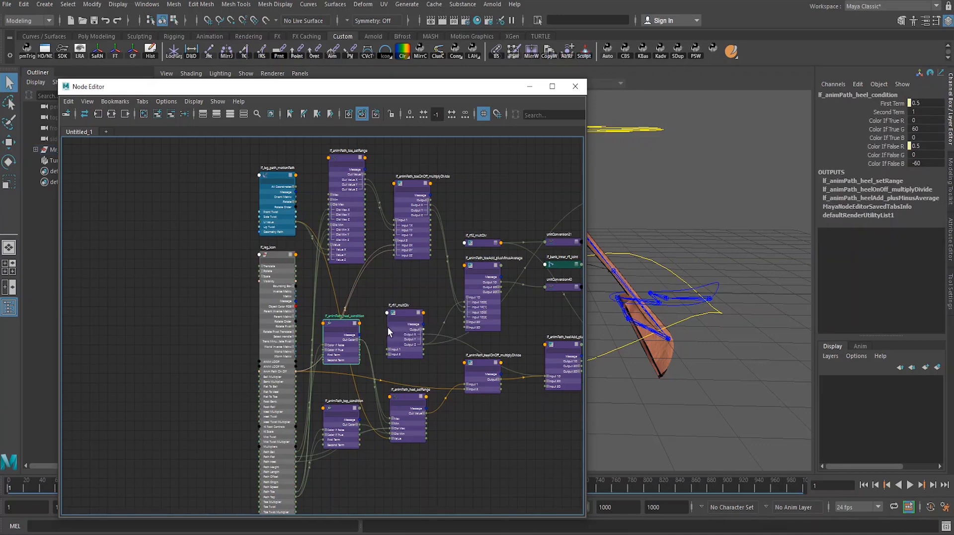
alt+right_drag(395, 350, 392, 318)
alt+middle_drag(405, 327, 452, 365)
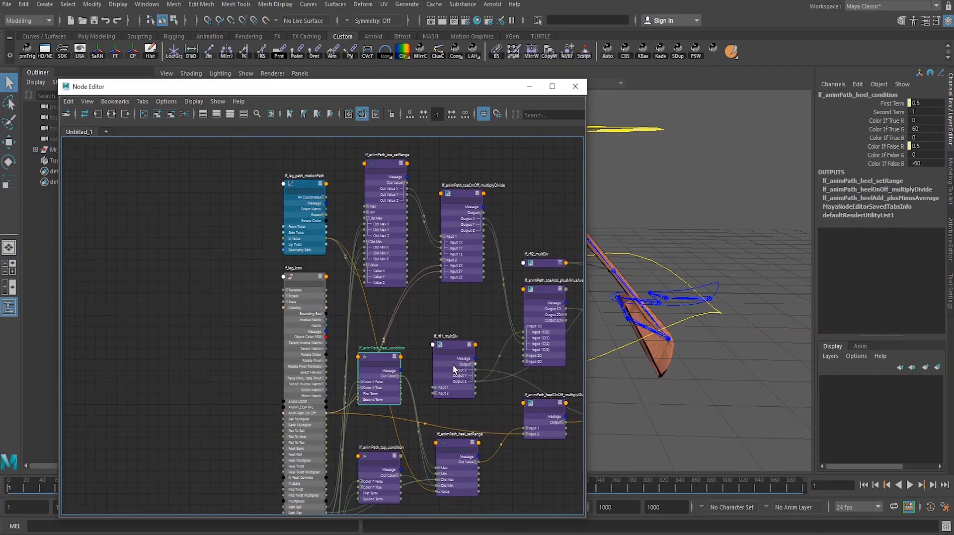
key(ctrl+d)
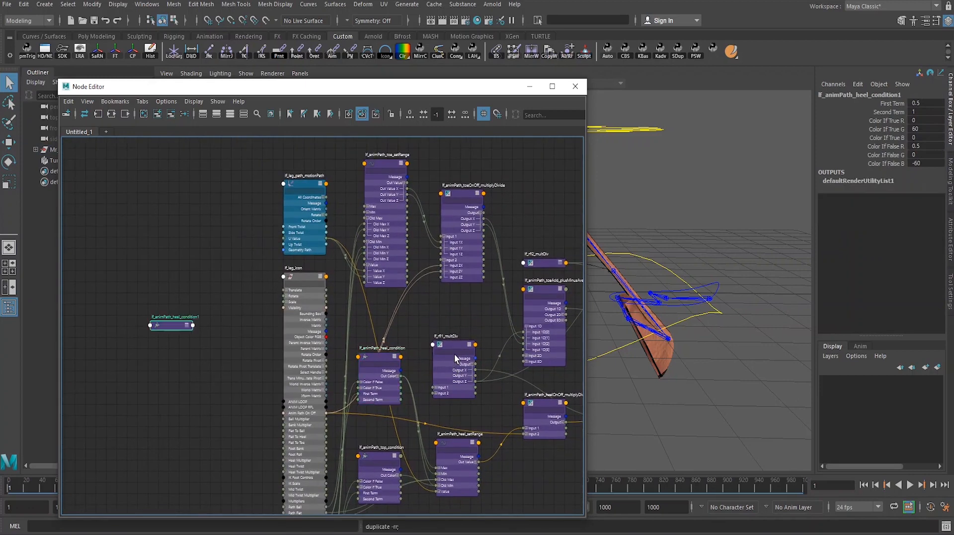
- Place the duplicated condition node beside lf_leg_path_motionPath, expand its attributes, and rename it lf_animPath_toe_condition
drag(186, 329, 250, 199)
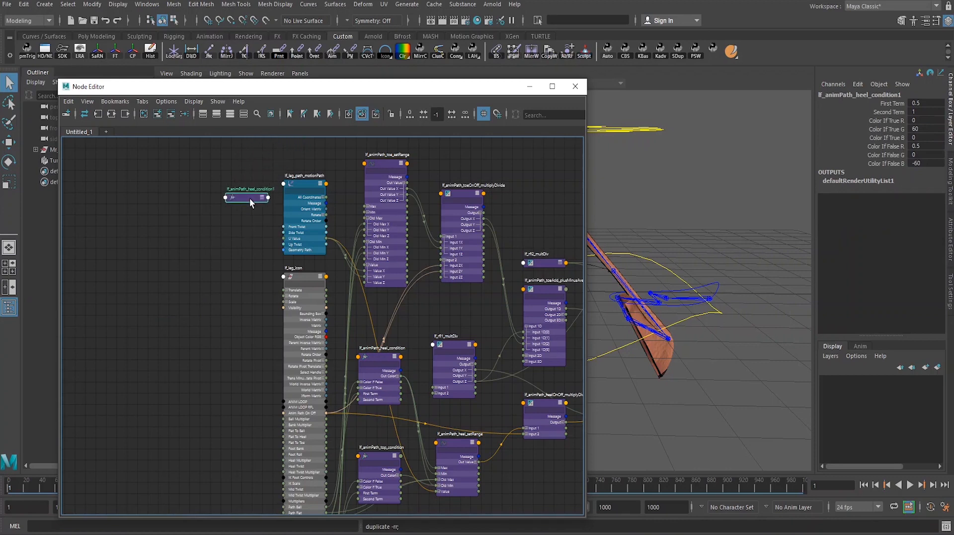
click(258, 193)
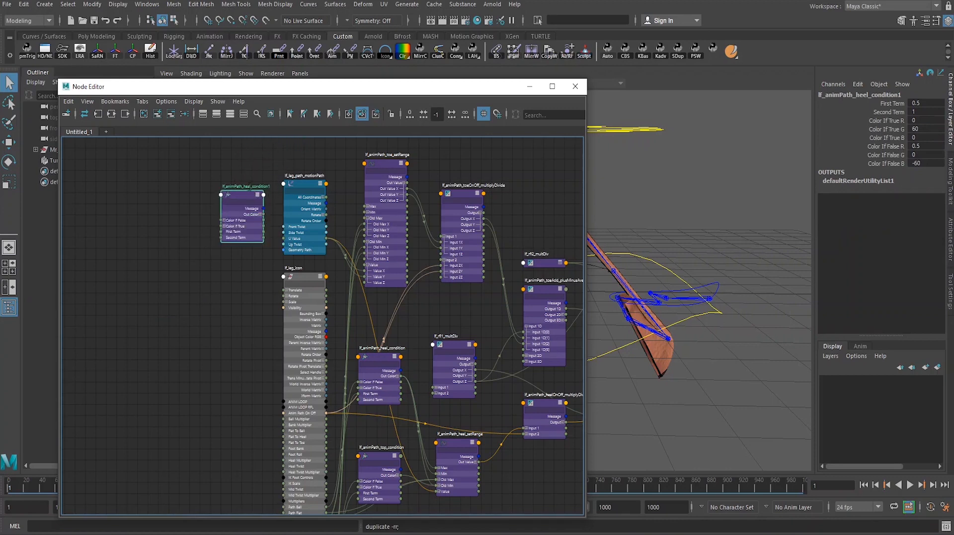
double_click(247, 186)
drag(255, 186, 262, 187)
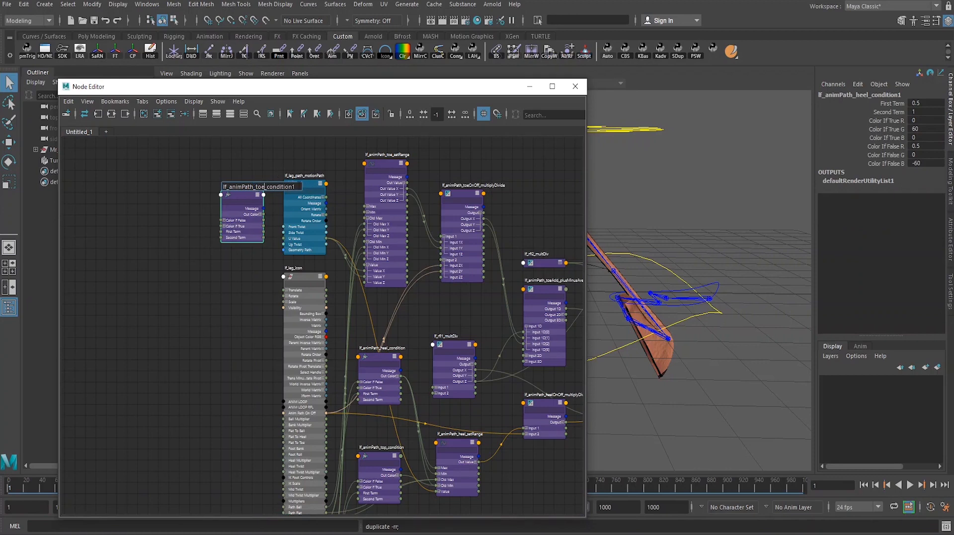
key(Return)
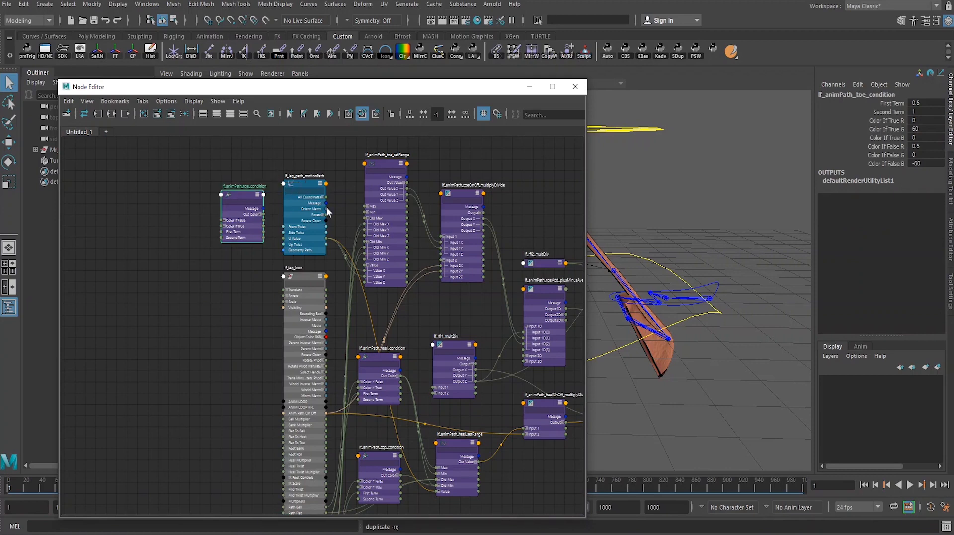
- Rearrange the graph so lf_animPath_toe_condition sits between the lf_leg_icon and lf_animPath_toe_setRange nodes, with lf_leg_path_motionPath beside lf_leg_icon
alt+middle_drag(311, 260, 264, 211)
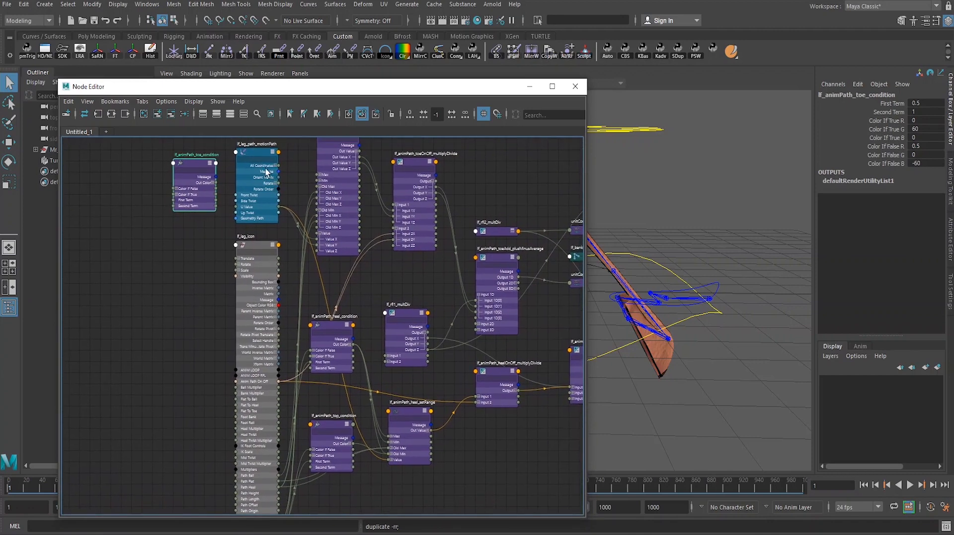
drag(267, 171, 287, 157)
drag(255, 246, 164, 238)
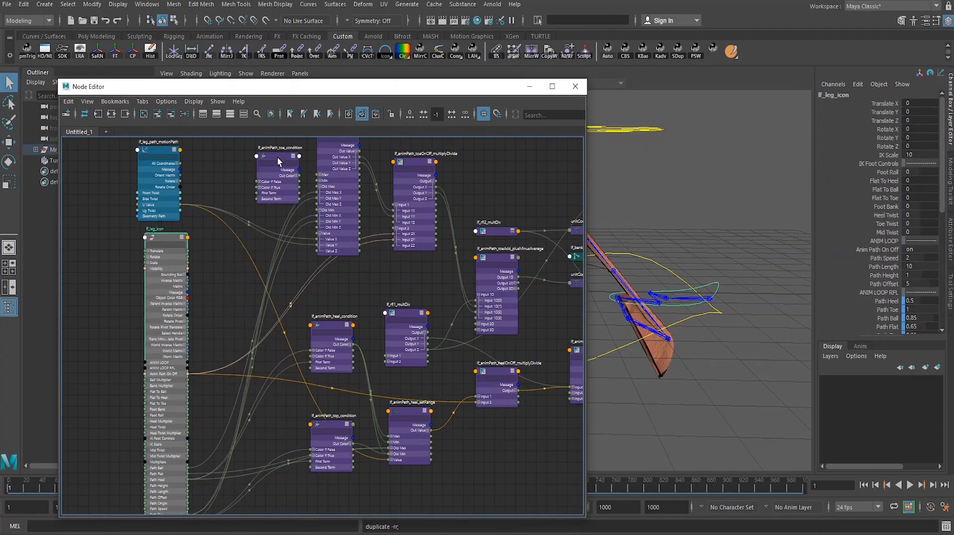
drag(277, 157, 258, 188)
middle_drag(258, 187, 272, 316)
drag(178, 288, 166, 277)
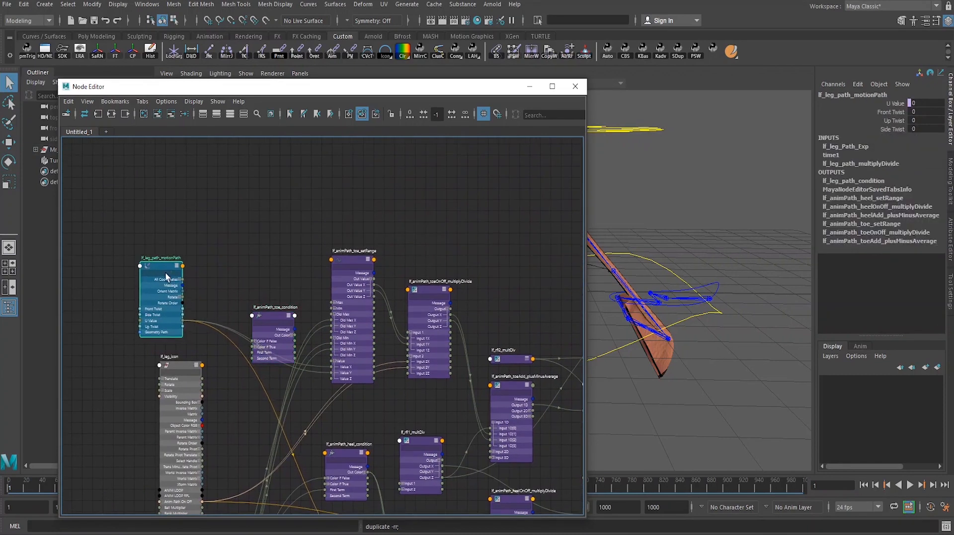
drag(186, 365, 218, 144)
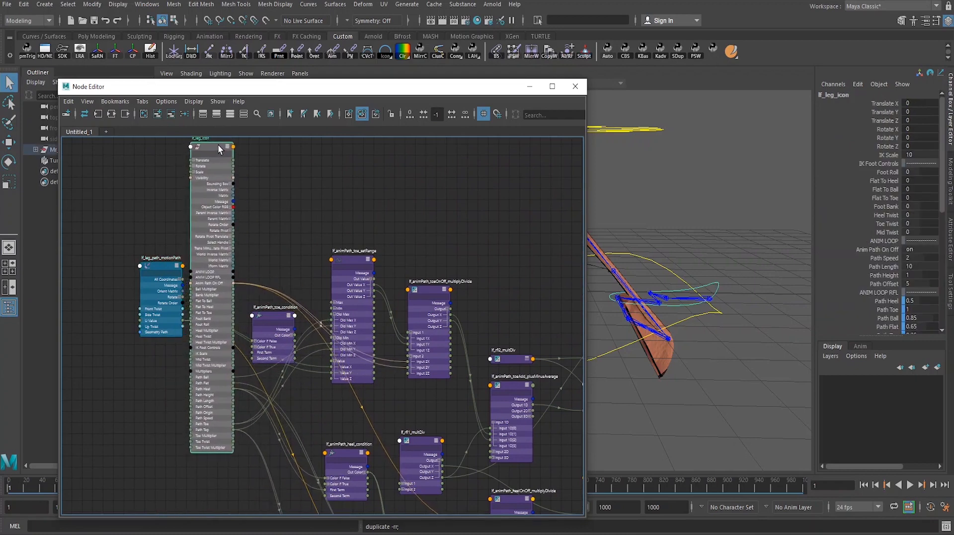
- Connect lf_leg_icon's Path Toe to both First Term and Color If False R of lf_animPath_toe_condition
scroll(279, 348, up, 3)
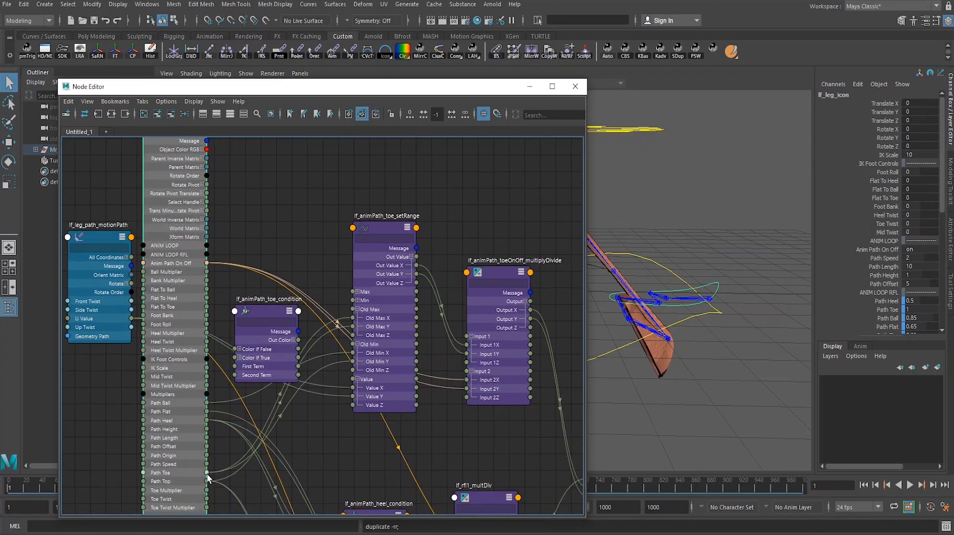
drag(207, 473, 235, 366)
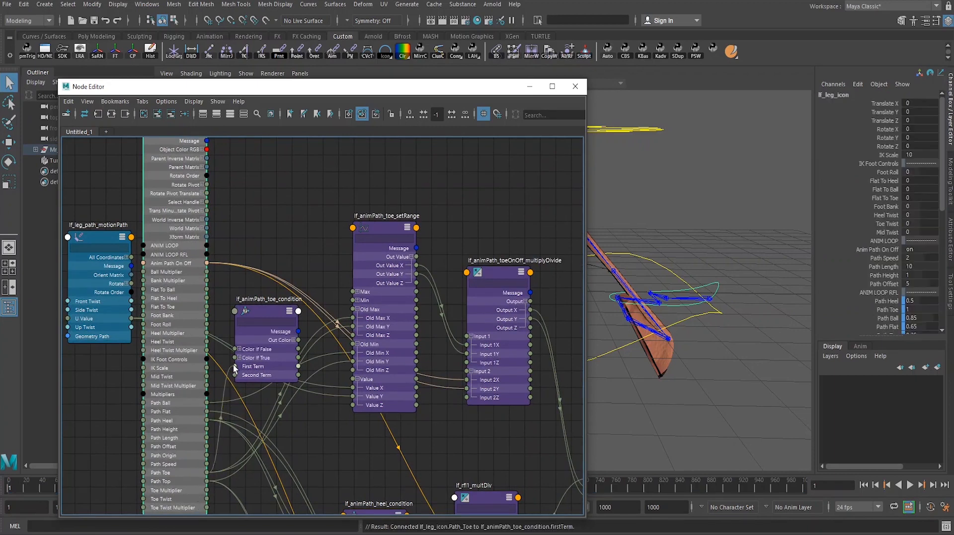
click(264, 311)
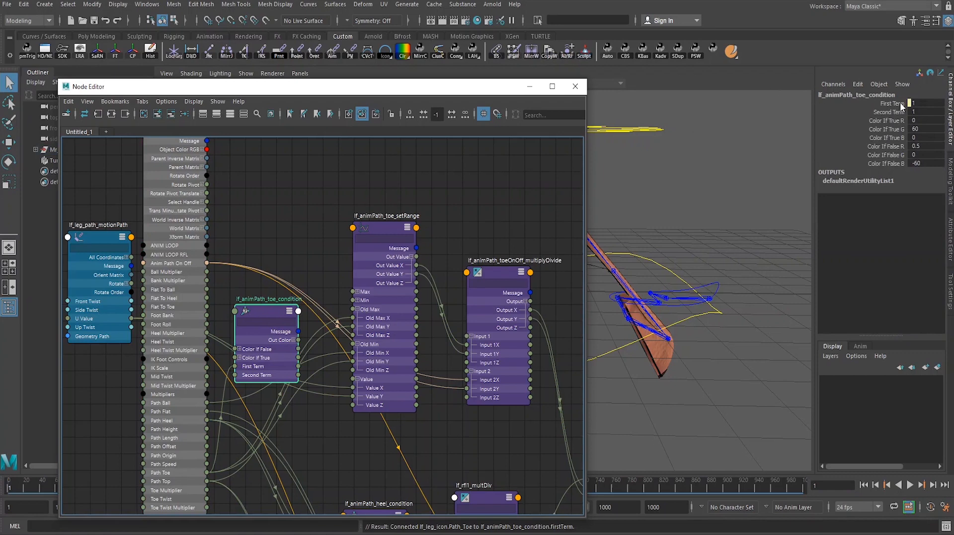
click(949, 232)
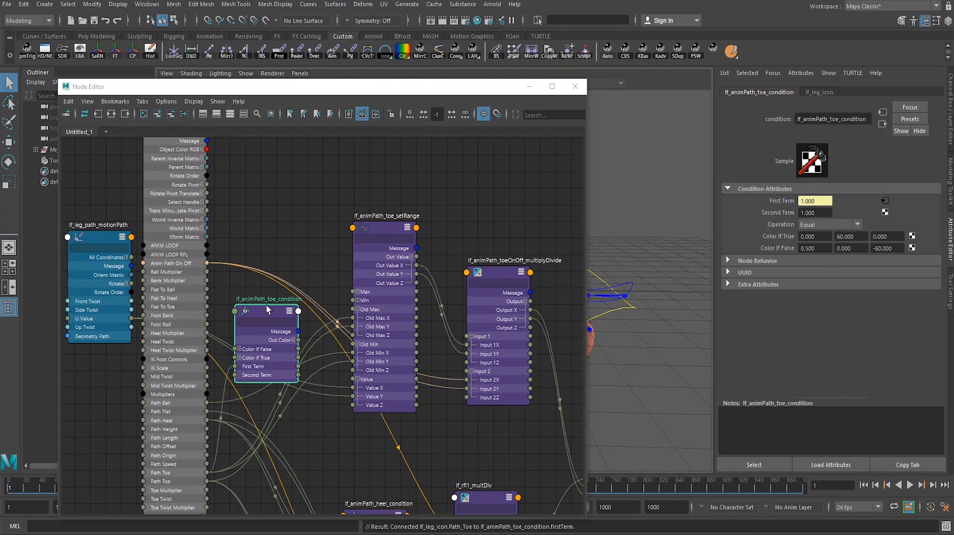
alt+middle_drag(287, 344, 315, 315)
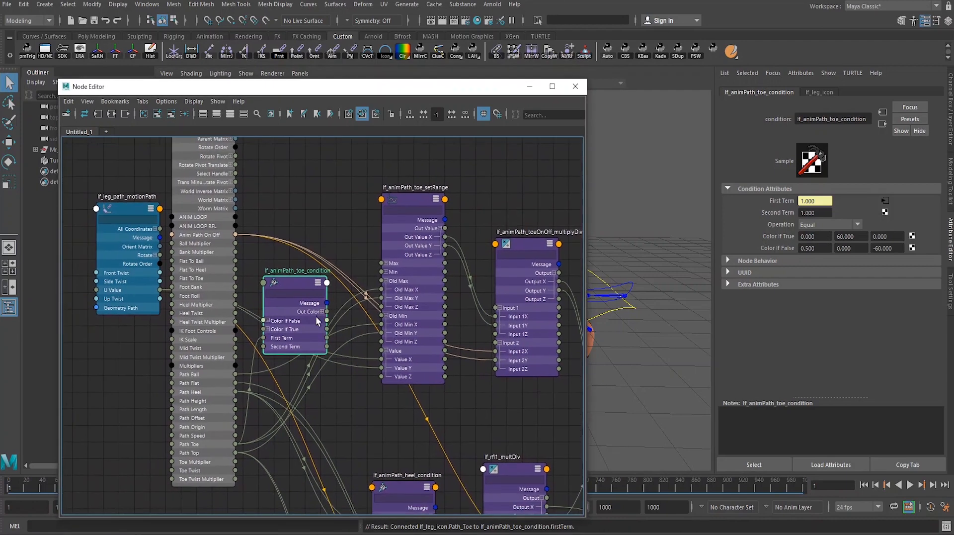
click(268, 321)
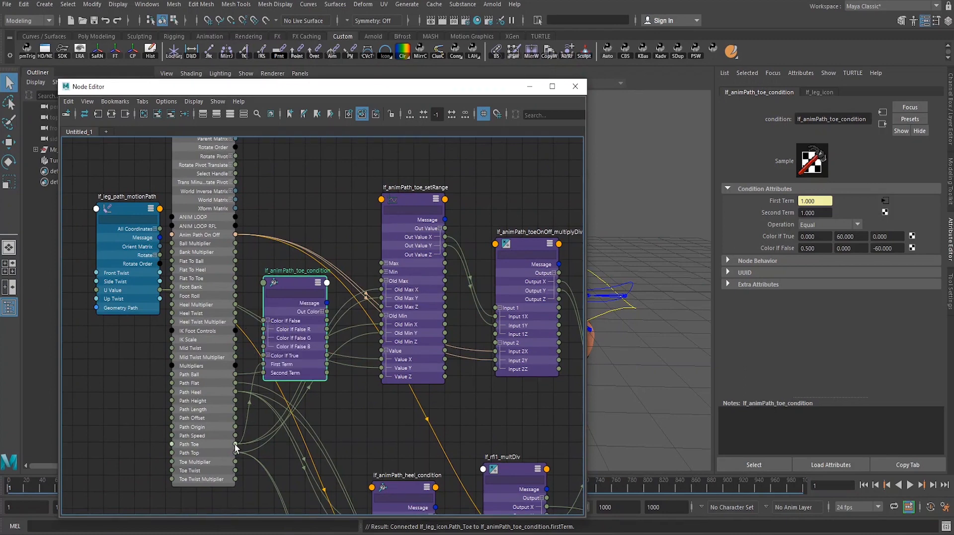
drag(235, 445, 263, 326)
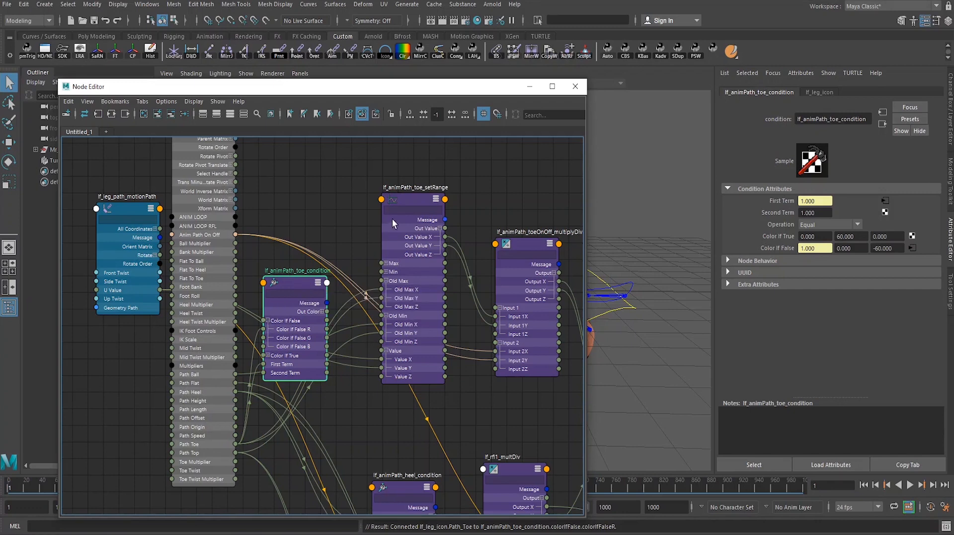
- Compare the toe setRange and toe condition attributes, and connect the condition's Out Color R to the setRange's Old Min Y
click(415, 198)
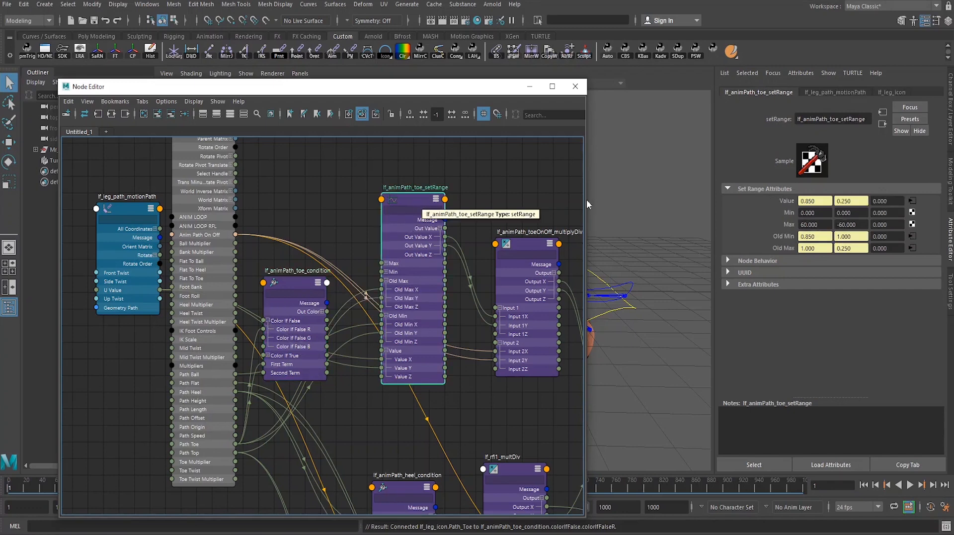
click(951, 114)
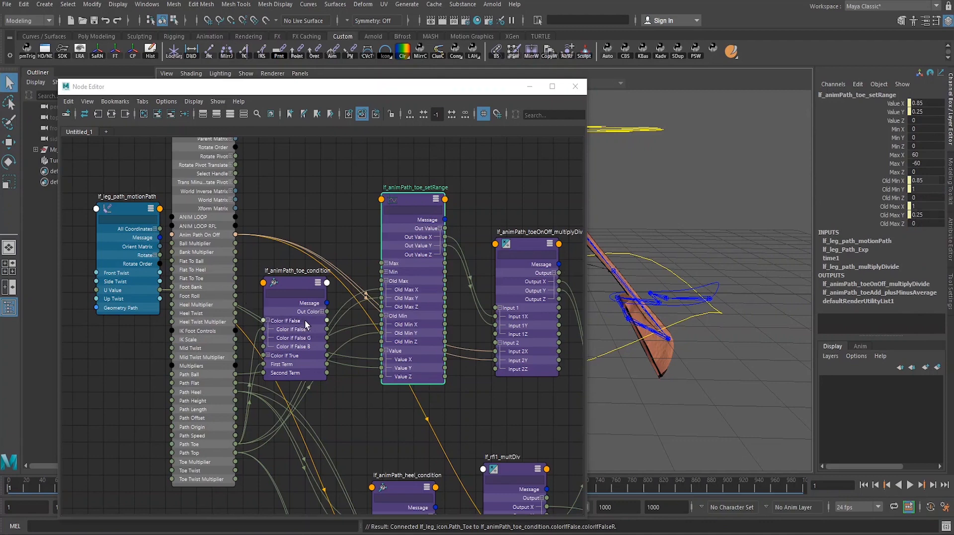
click(297, 281)
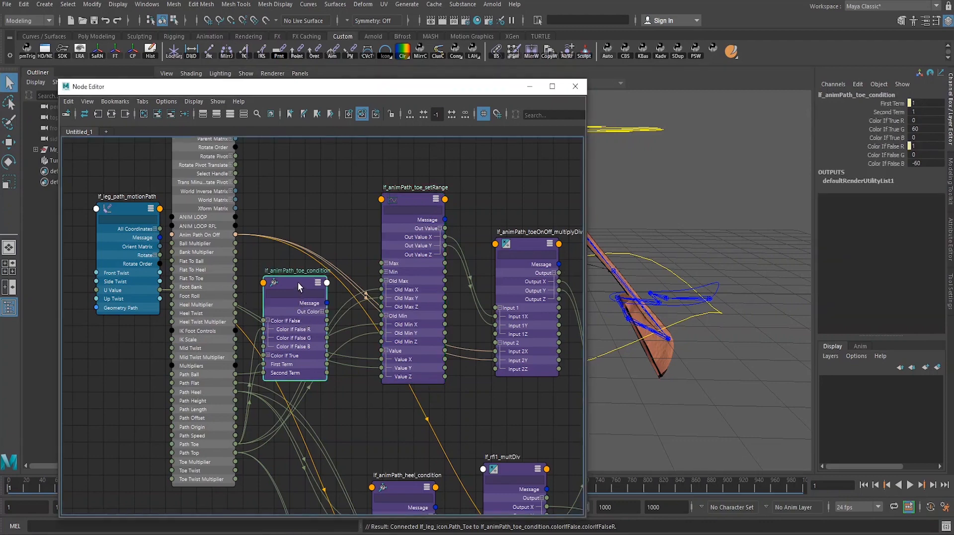
click(418, 203)
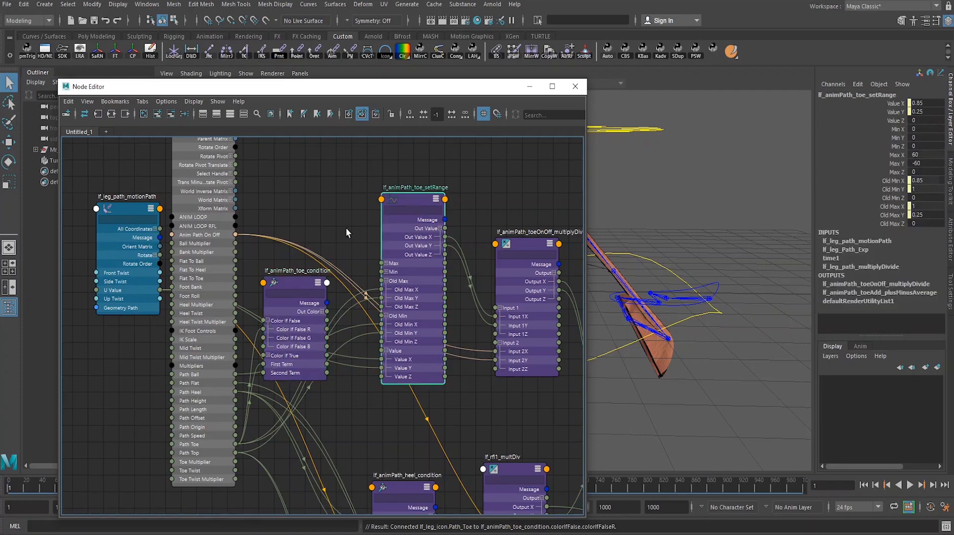
click(299, 290)
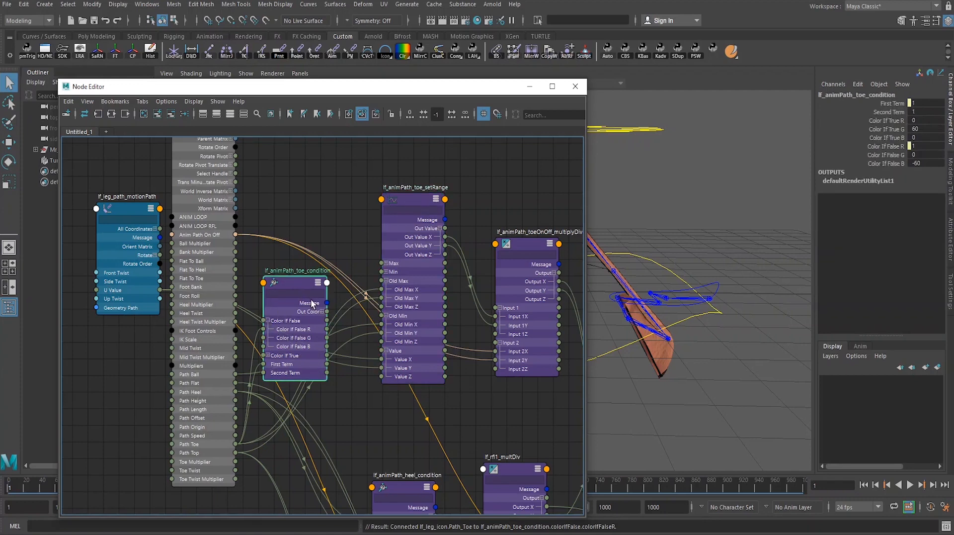
click(322, 312)
drag(328, 321, 381, 332)
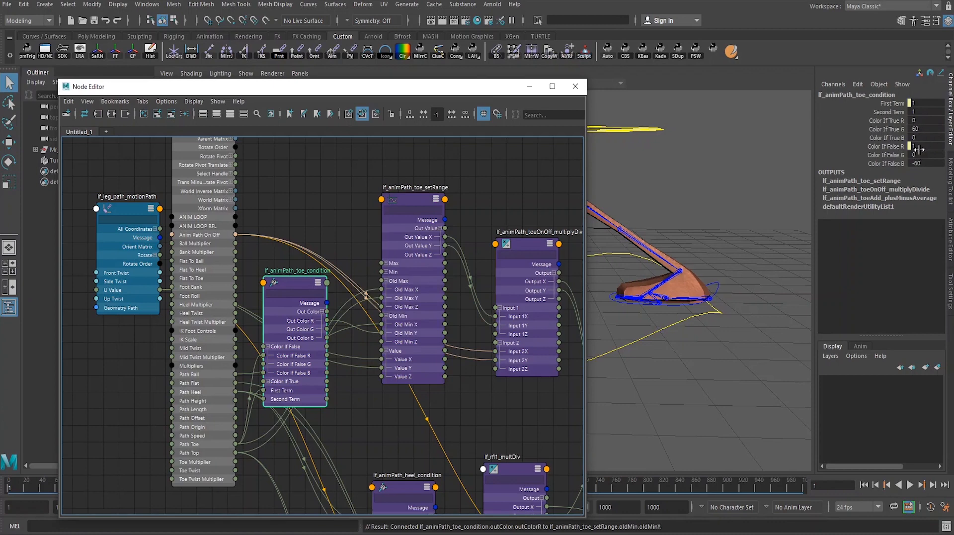
- Examine the left foot's pose and compare the Min and Max values of lf_animPath_toe_setRange with the toe condition's color values
click(419, 208)
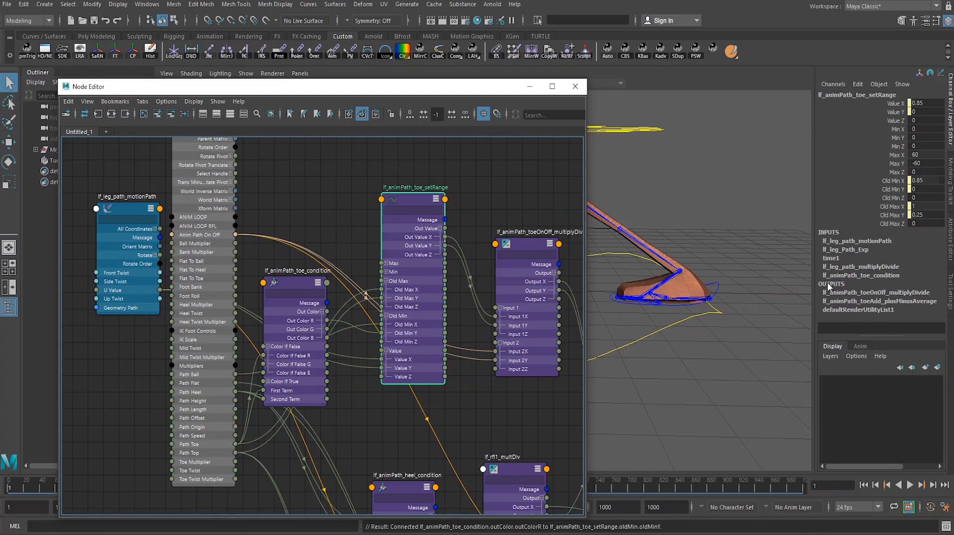
alt+right_drag(750, 282, 715, 281)
scroll(715, 281, up, 3)
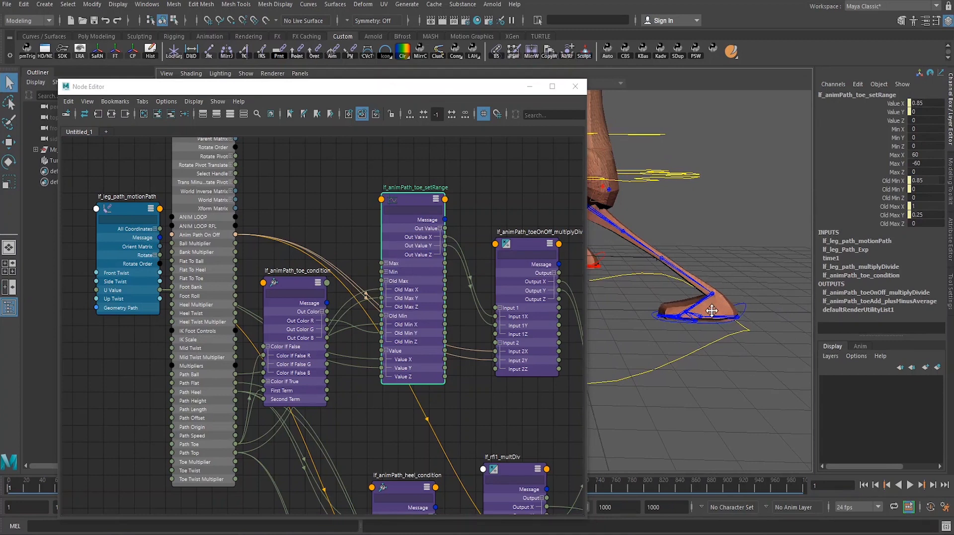
alt+middle_drag(712, 310, 740, 311)
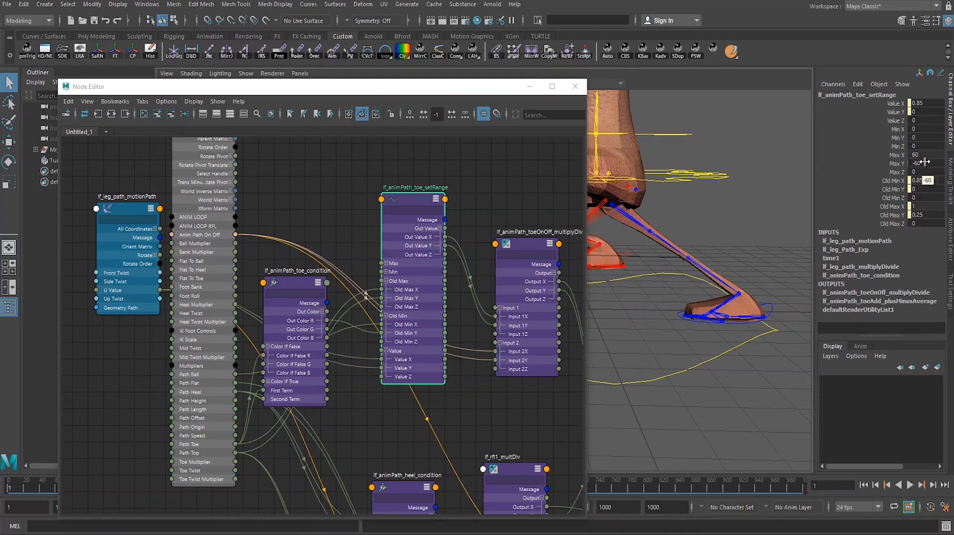
click(292, 286)
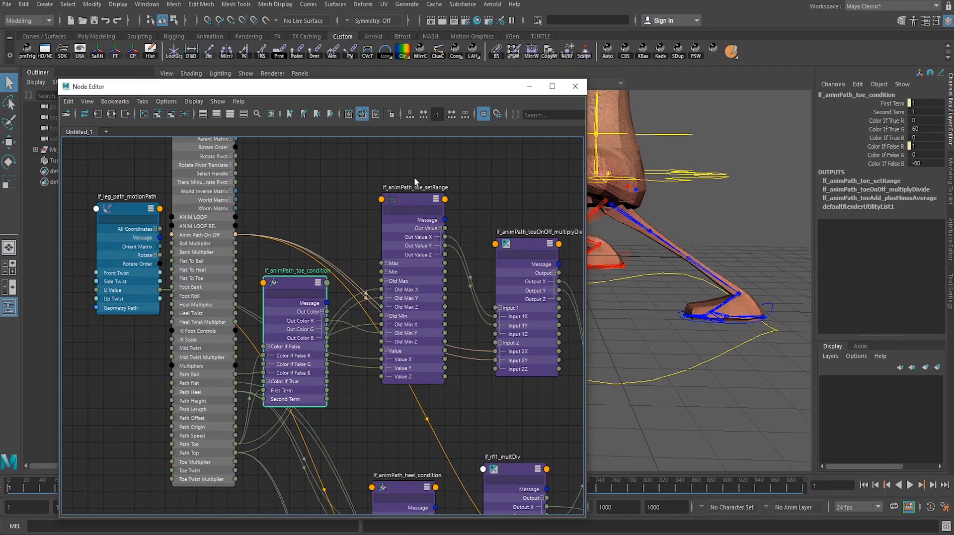
click(419, 199)
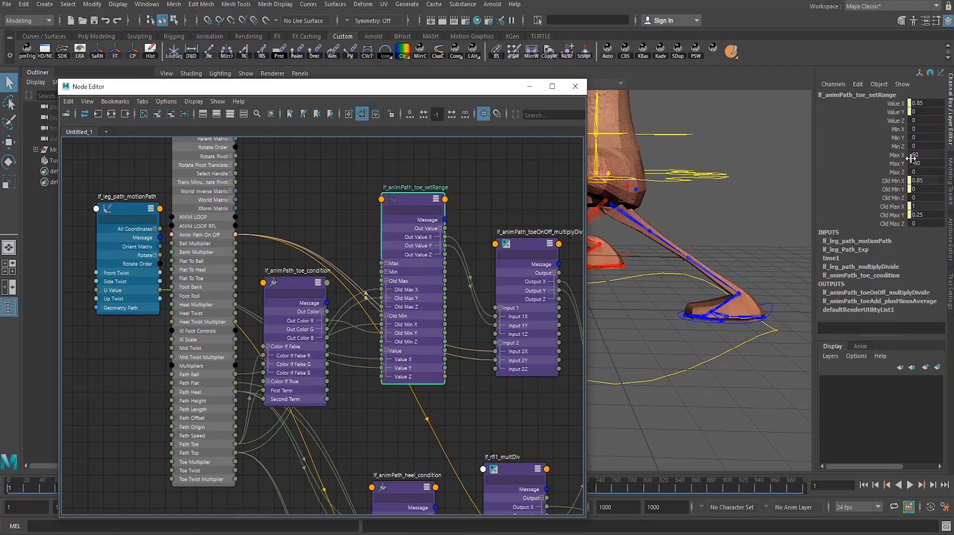
click(292, 291)
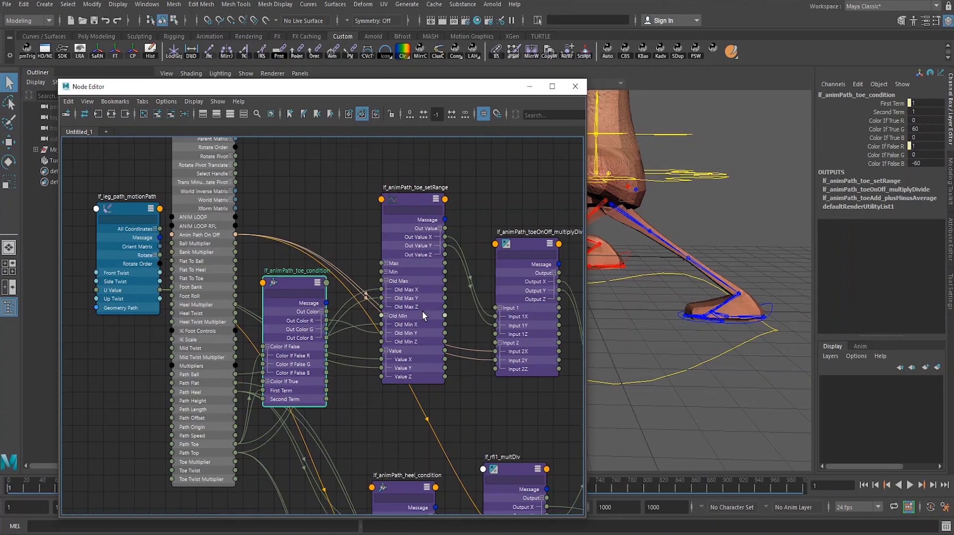
scroll(348, 375, up, 1)
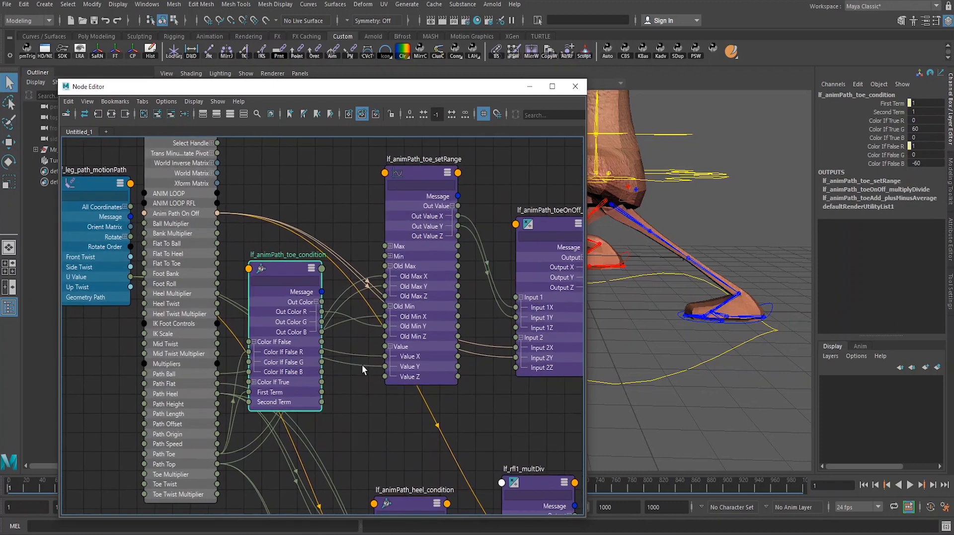
- Connect the toe condition's Out Color G to Min Y and its Out Color B to Max Y of lf_animPath_toe_setRange
click(430, 179)
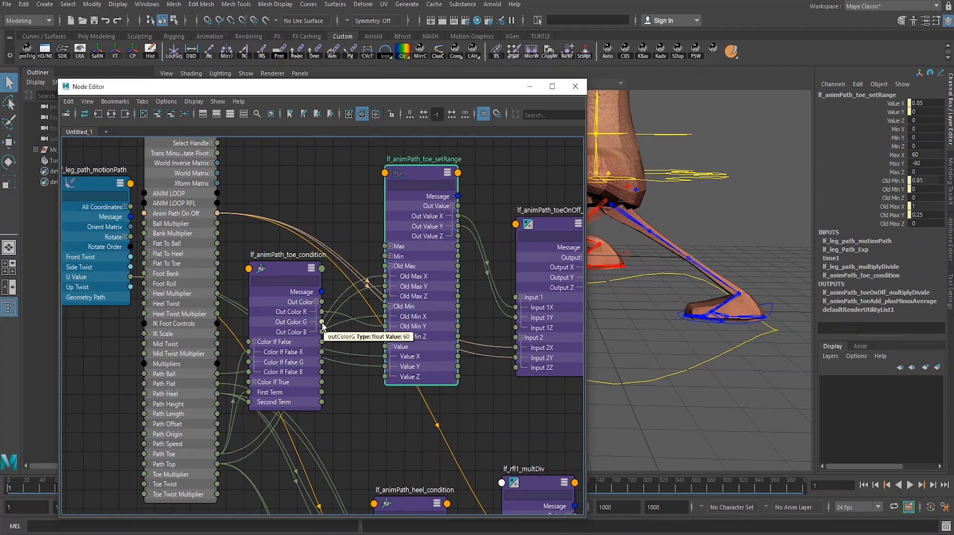
drag(323, 326, 363, 316)
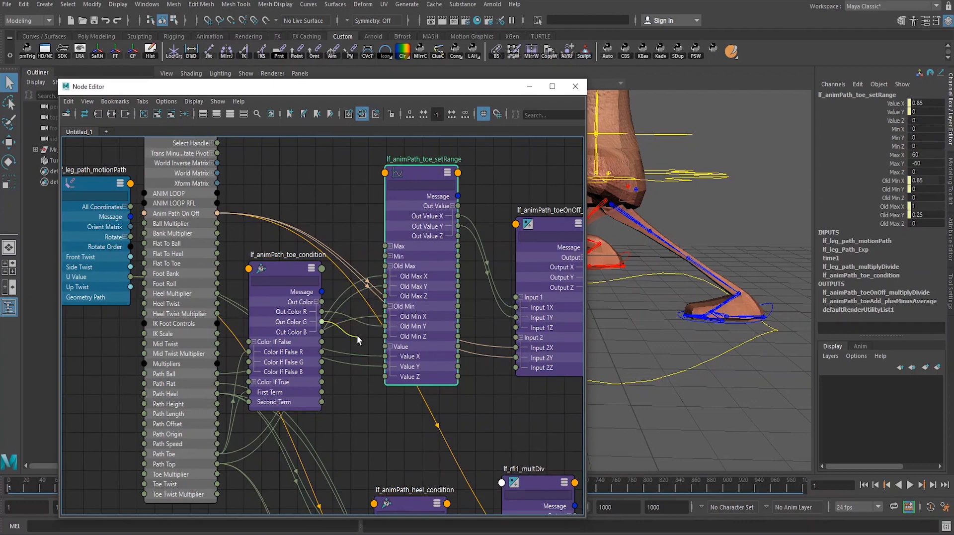
drag(356, 334, 357, 334)
click(280, 276)
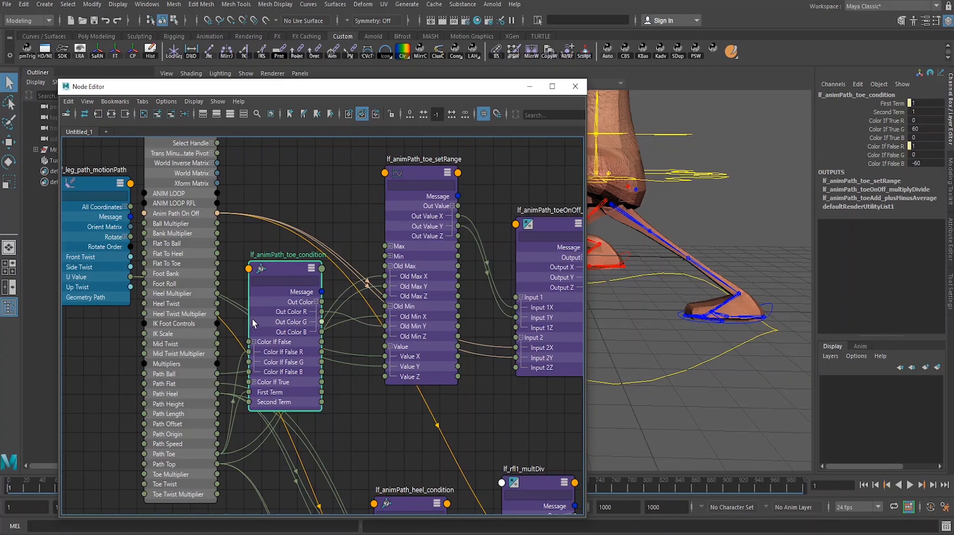
drag(324, 322, 383, 273)
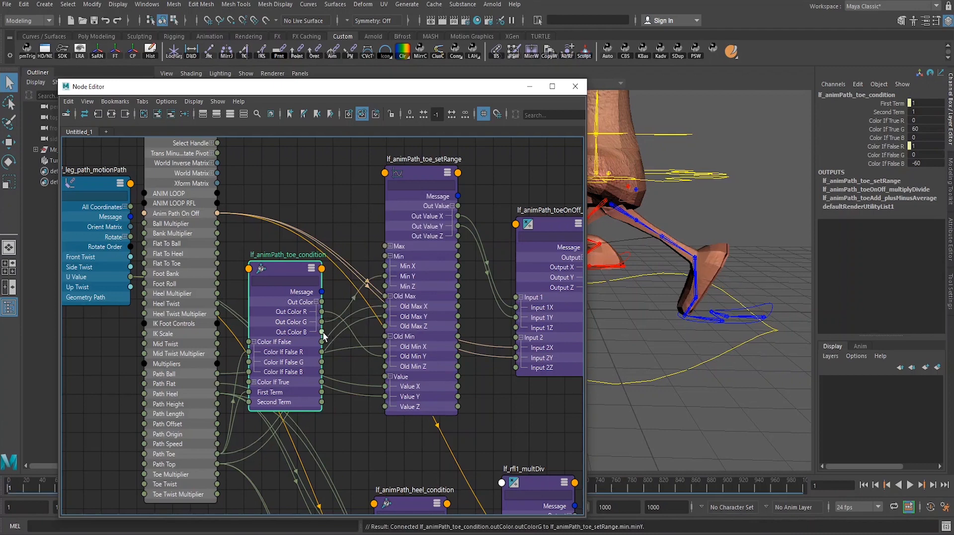
click(390, 246)
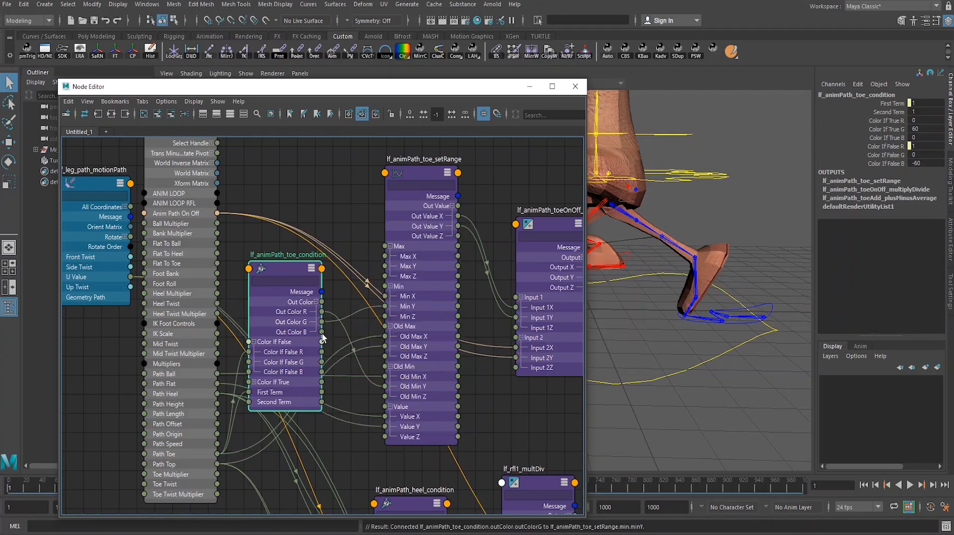
drag(322, 332, 391, 266)
- Examine the left foot's pose at the first frame and check the attribute values of lf_animPath_toe_setRange
drag(502, 90, 450, 376)
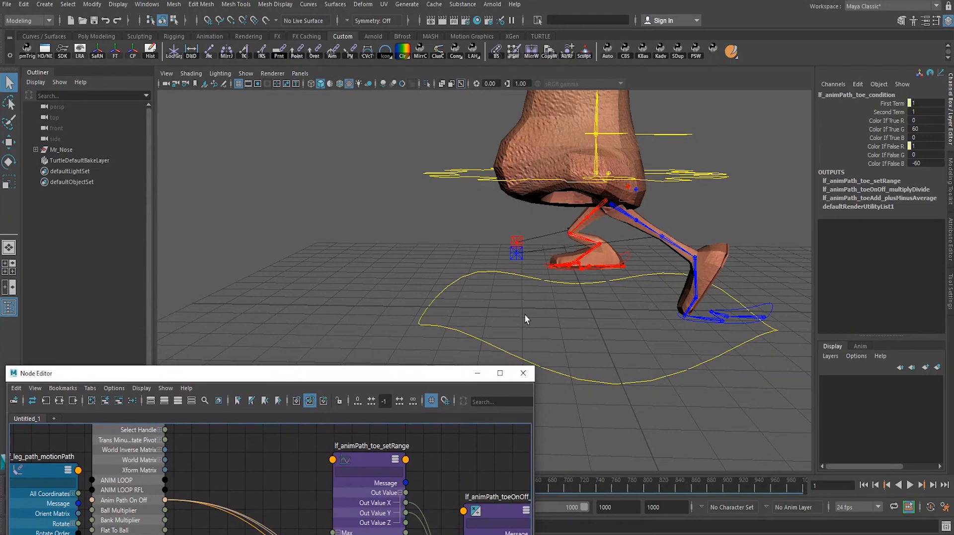
alt+drag(525, 315, 594, 300)
alt+middle_drag(594, 300, 557, 288)
alt+right_drag(556, 289, 555, 299)
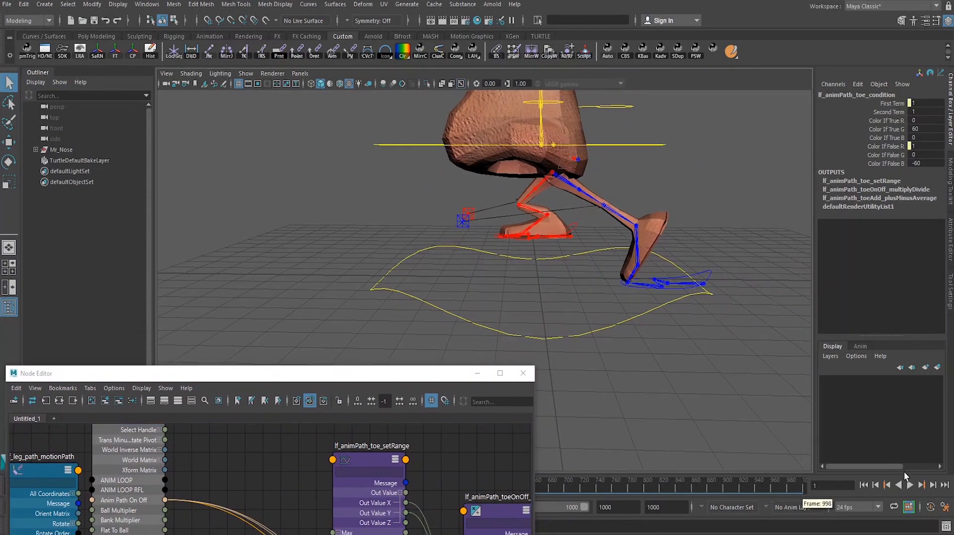
click(863, 484)
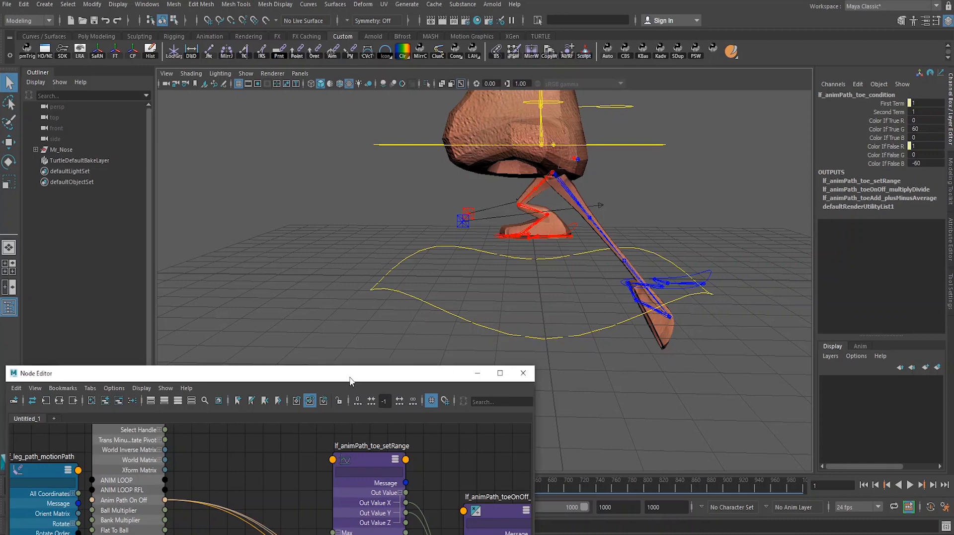
drag(349, 376, 346, 171)
click(372, 256)
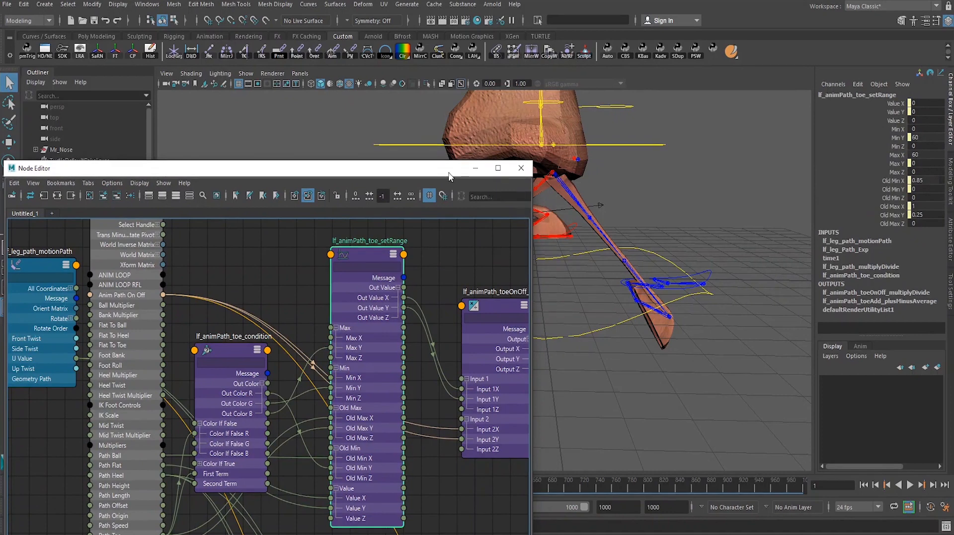
drag(449, 177, 451, 418)
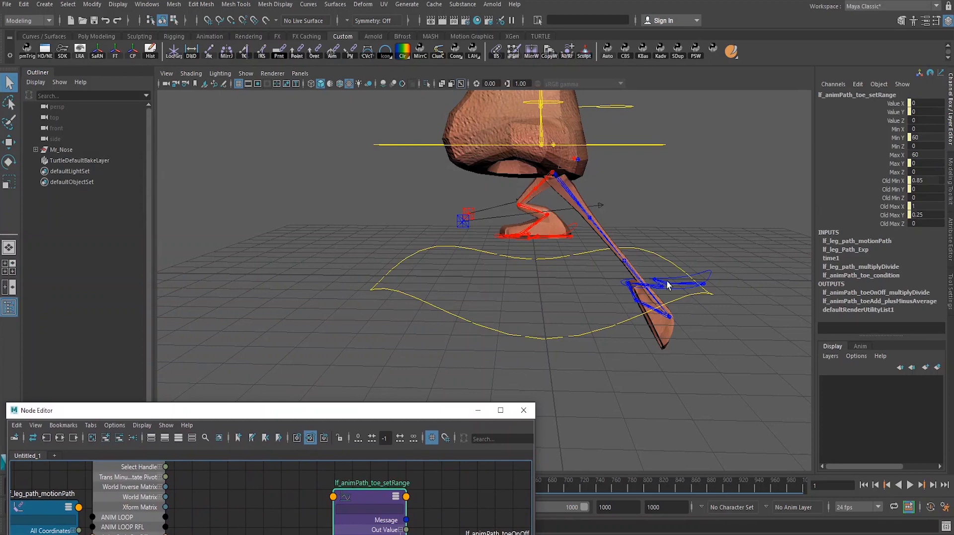
click(657, 427)
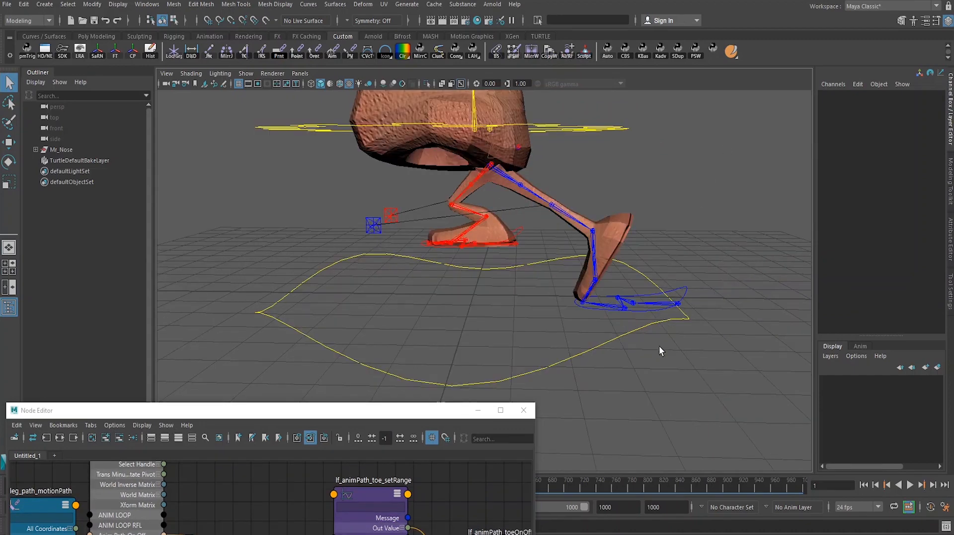
- Play back the walk and watch how the left foot's toe rolls along the path
alt+drag(659, 346, 646, 350)
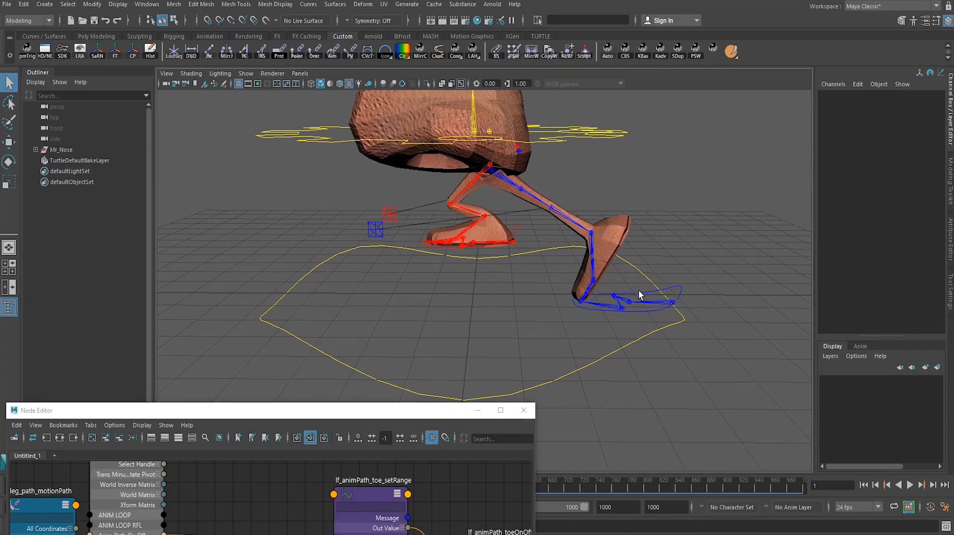
click(909, 484)
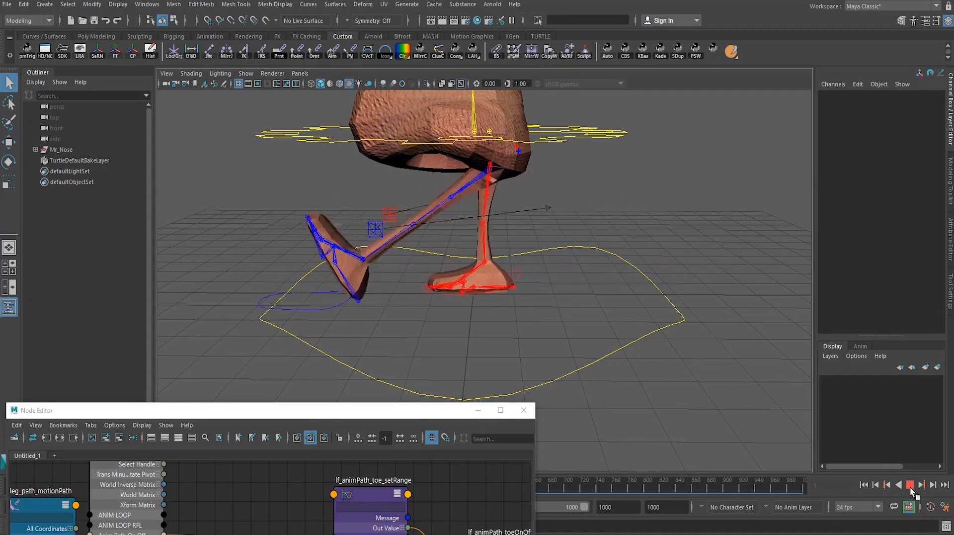
click(910, 486)
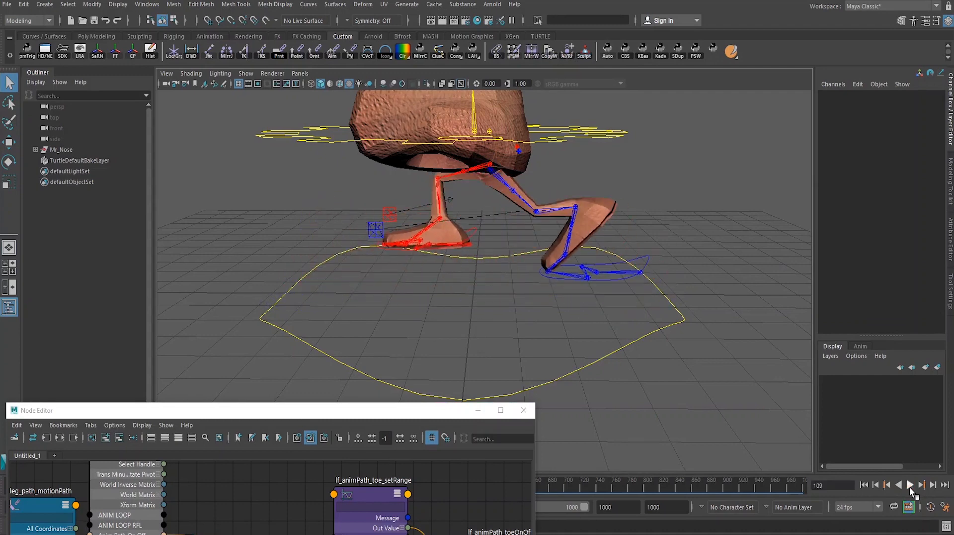
click(650, 265)
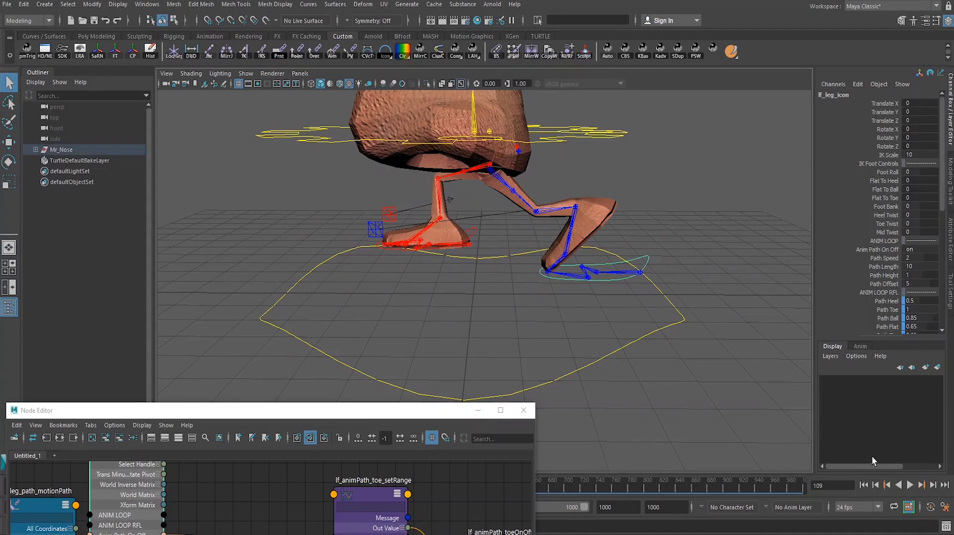
click(910, 485)
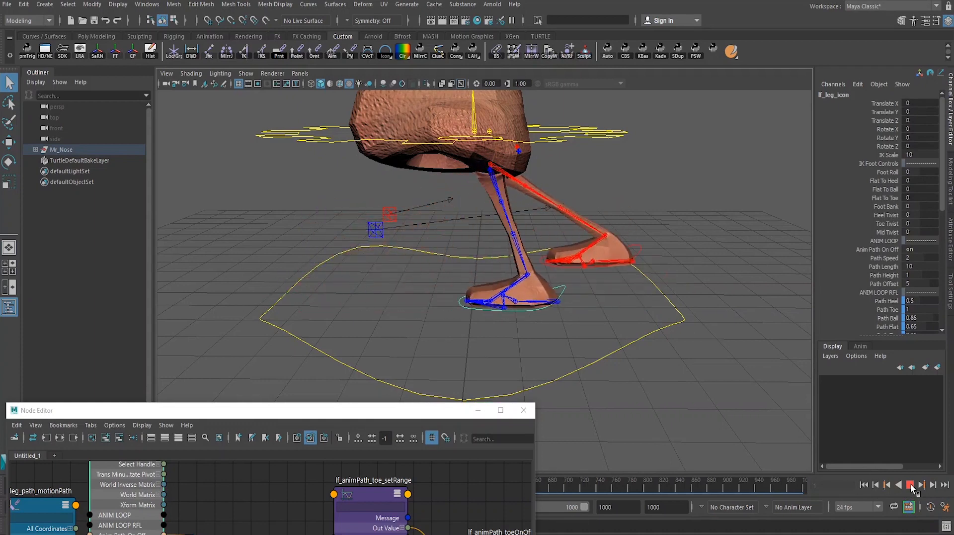
click(910, 486)
- Set lf_leg_icon's Path Offset to -10 and play the walk from the first frame to test the toe roll
double_click(911, 283)
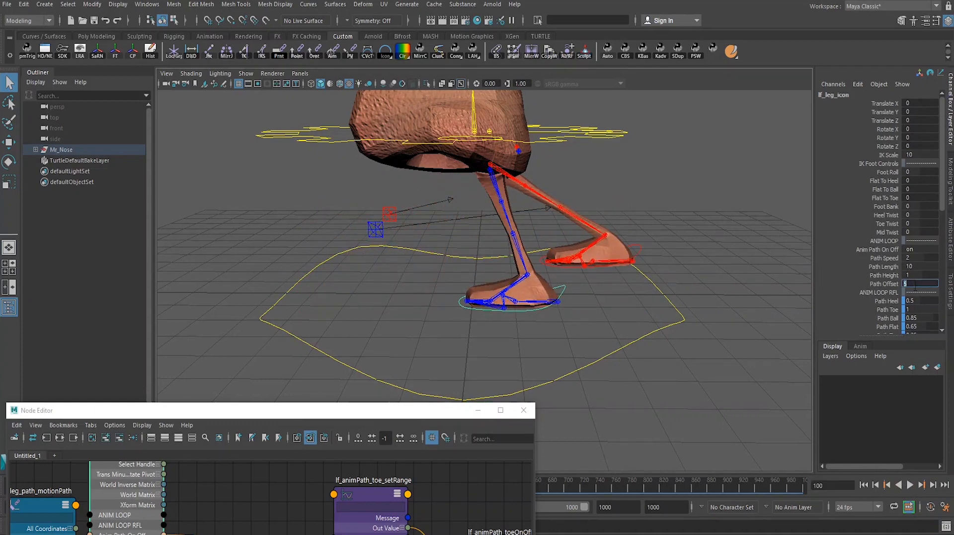
text(-10)
key(Return)
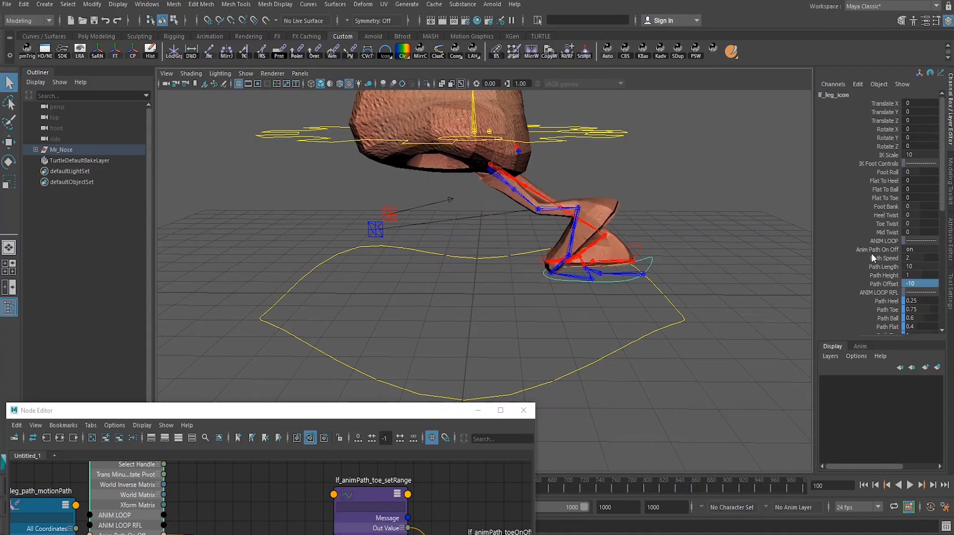
click(863, 484)
click(910, 485)
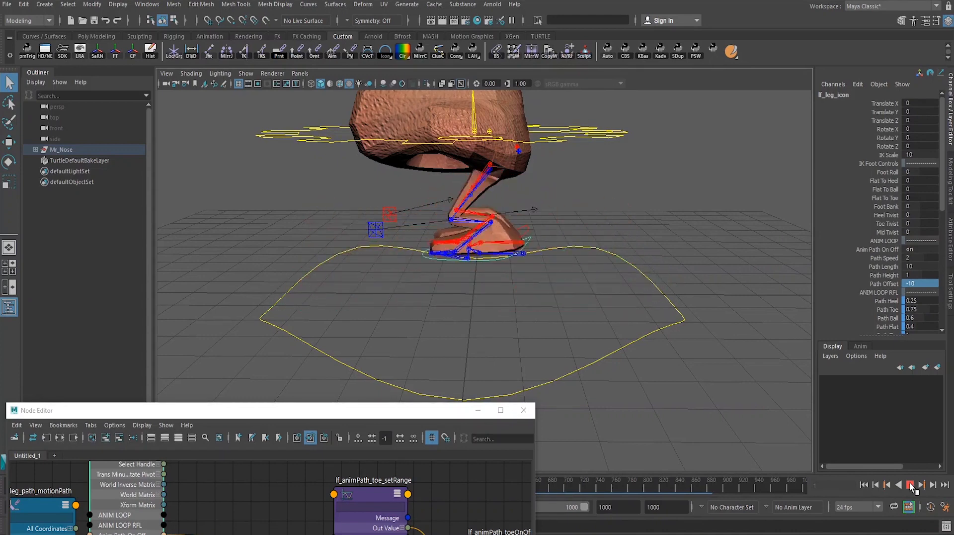
click(911, 484)
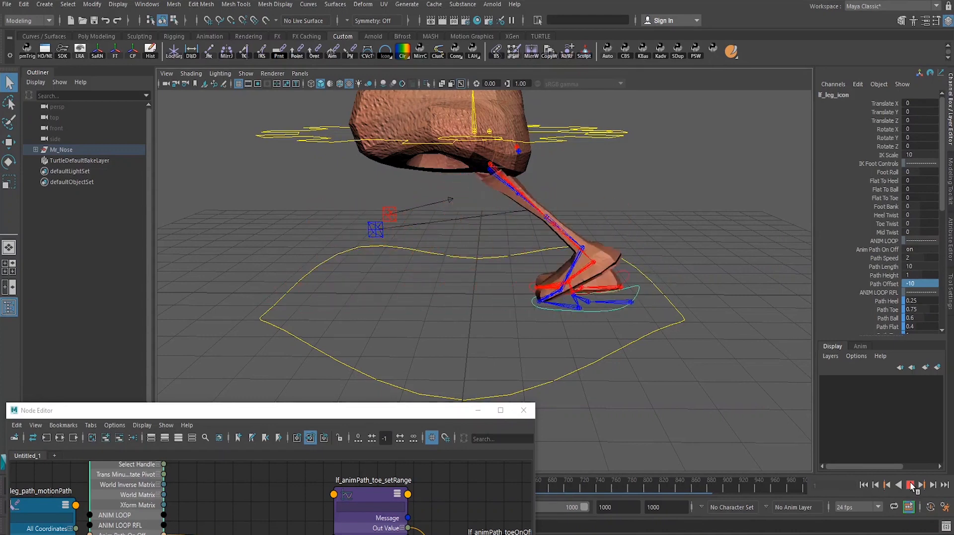
- Return to the first frame and set lf_leg_icon's Path Offset to 0
click(863, 484)
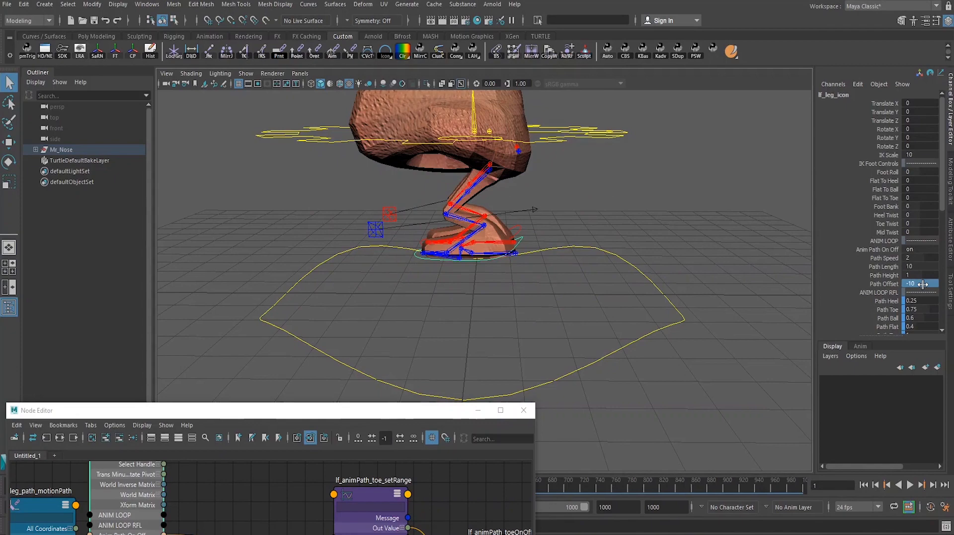
text(0)
key(Return)
click(613, 288)
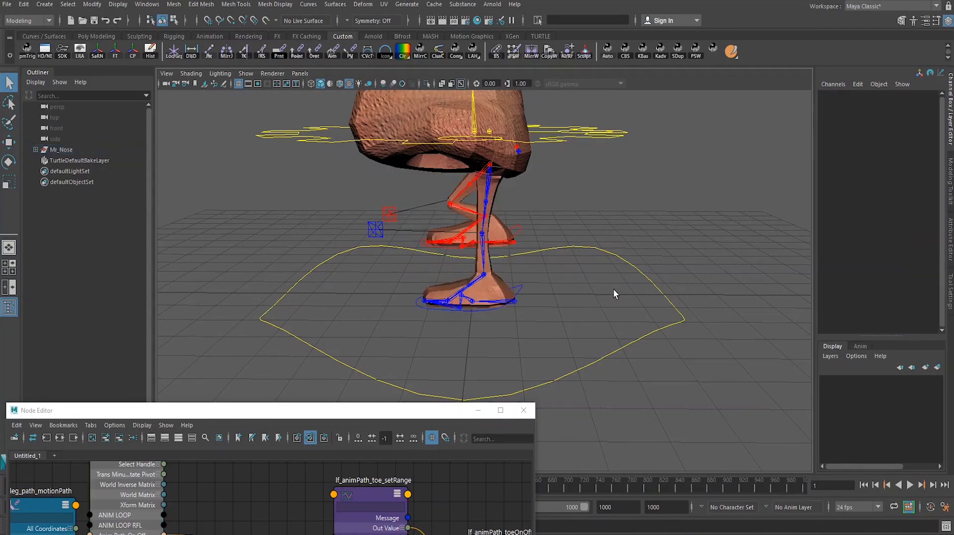
- Move the lf_ball_rfl_joint and unitConversion18 nodes below lf_heel_rfl_joint in the left leg node graph
drag(393, 411, 472, 121)
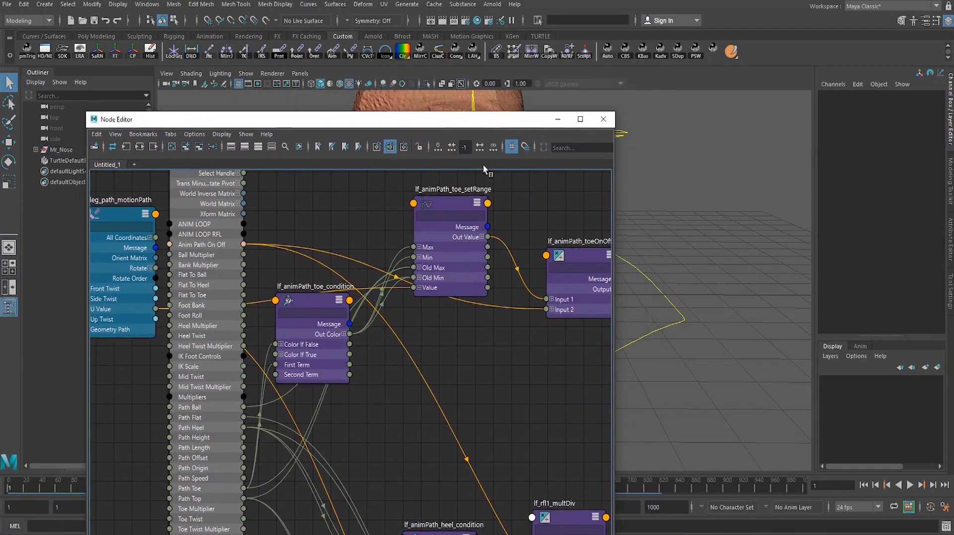
alt+right_drag(541, 349, 424, 343)
alt+middle_drag(429, 335, 366, 247)
alt+middle_drag(510, 290, 364, 293)
alt+middle_drag(483, 298, 393, 286)
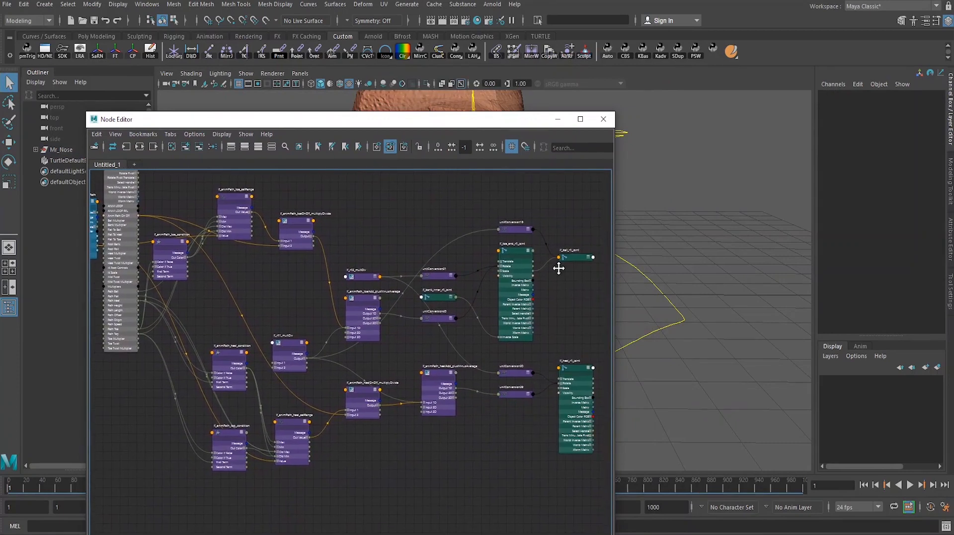
alt+middle_drag(558, 266, 533, 250)
drag(549, 240, 549, 470)
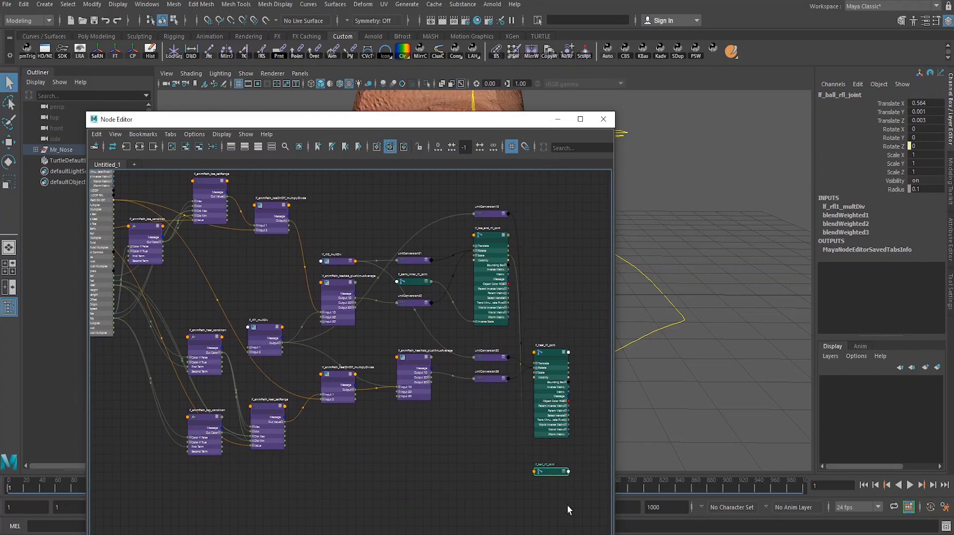
mouse_move(556, 480)
mouse_down()
mouse_move(520, 502)
mouse_move(544, 450)
mouse_move(556, 466)
mouse_up()
drag(489, 211, 492, 445)
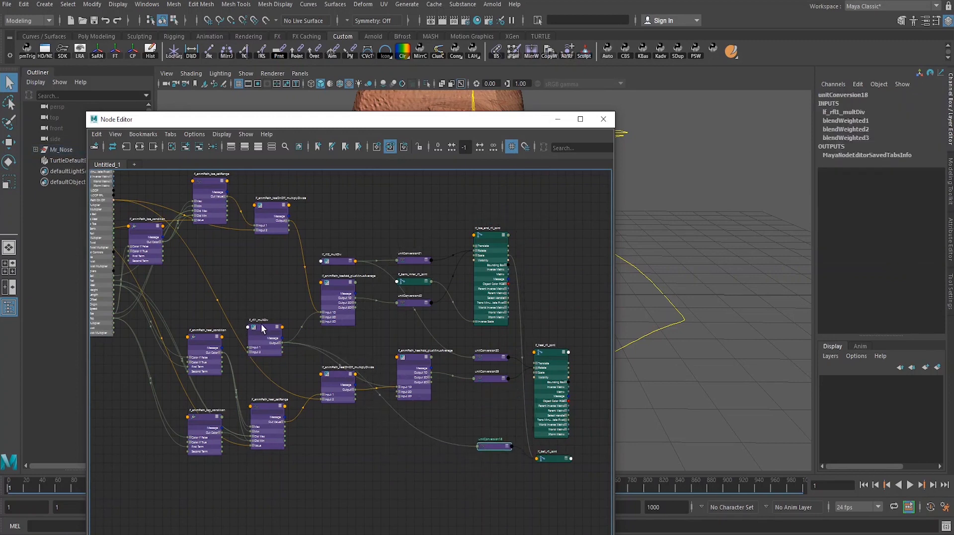
- Place lf_rfl1_multDiv ahead of unitConversion18 and expand its Output into the X, Y and Z channels
drag(263, 328, 448, 443)
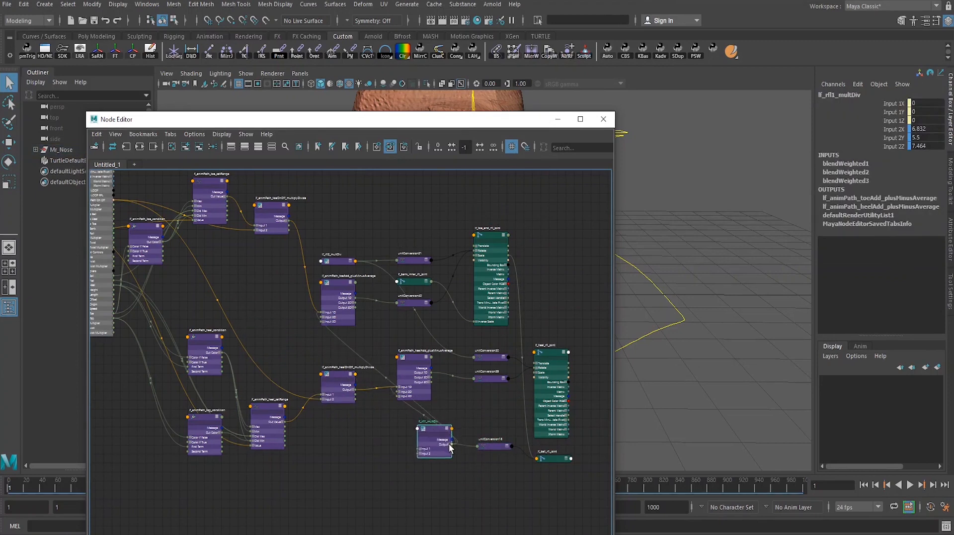
click(449, 444)
scroll(463, 464, up, 3)
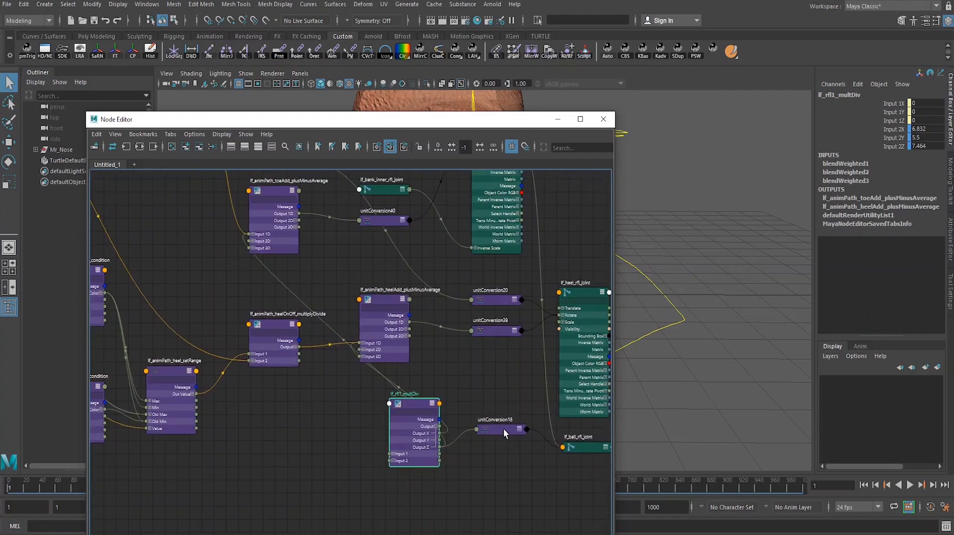
drag(502, 428, 501, 423)
drag(421, 403, 349, 399)
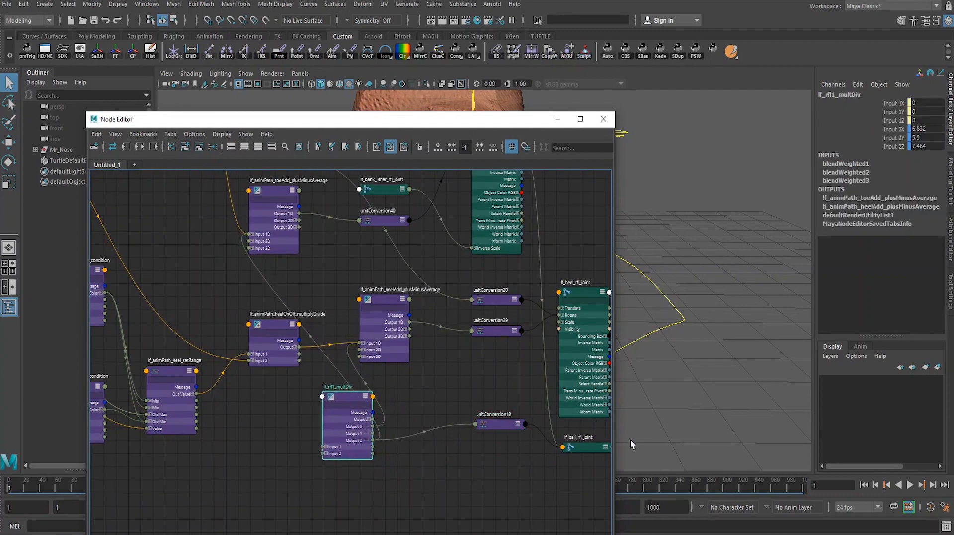
- Show all attributes of lf_ball_rfl_joint, expand its Rotate channels, and place the node directly beneath lf_heel_rfl_joint
alt+middle_drag(546, 442, 487, 441)
click(532, 446)
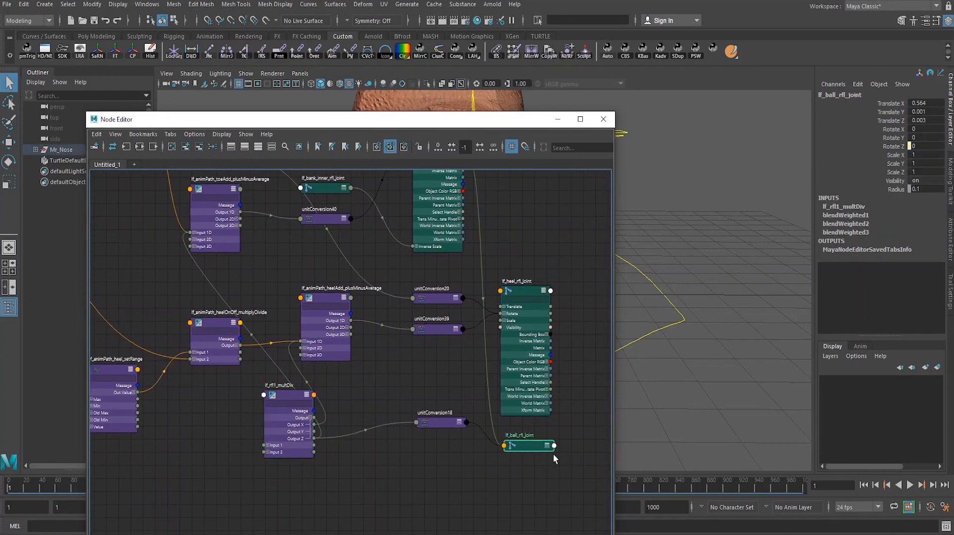
click(546, 444)
click(507, 468)
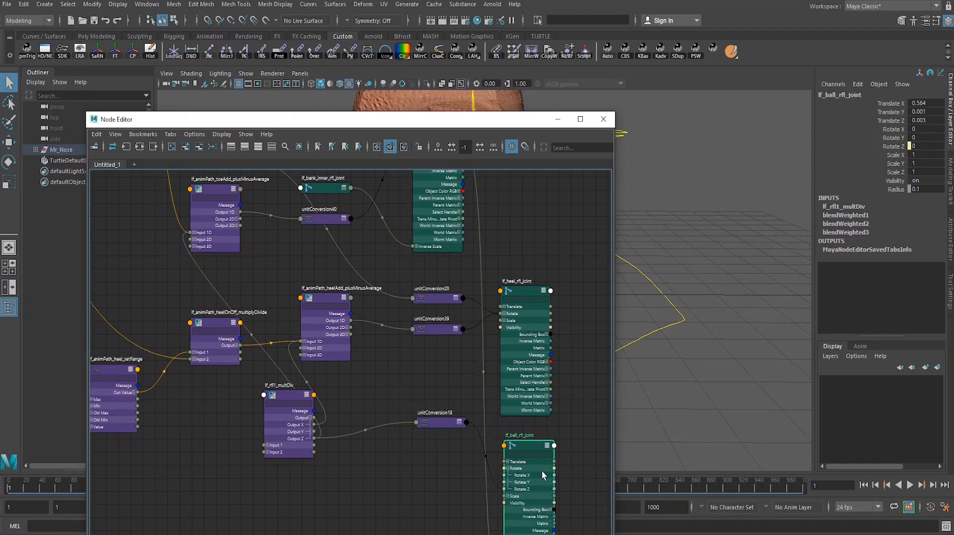
drag(530, 449, 535, 429)
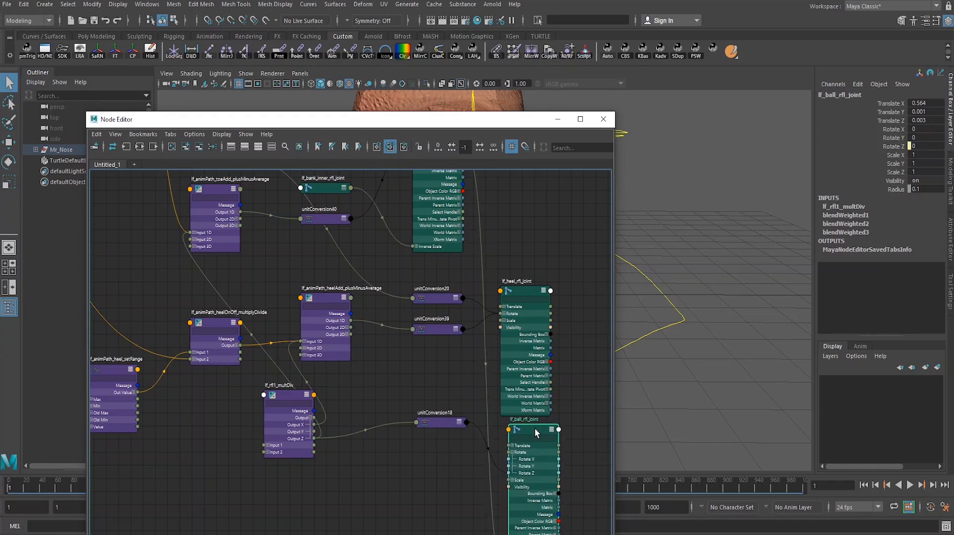
- Move lf_rfl1_multDiv closer to unitConversion18, beneath lf_animPath_heelAdd_plusMinusAverage
drag(284, 399, 327, 386)
scroll(371, 402, down, 2)
alt+right_drag(370, 402, 372, 396)
alt+middle_drag(372, 396, 384, 398)
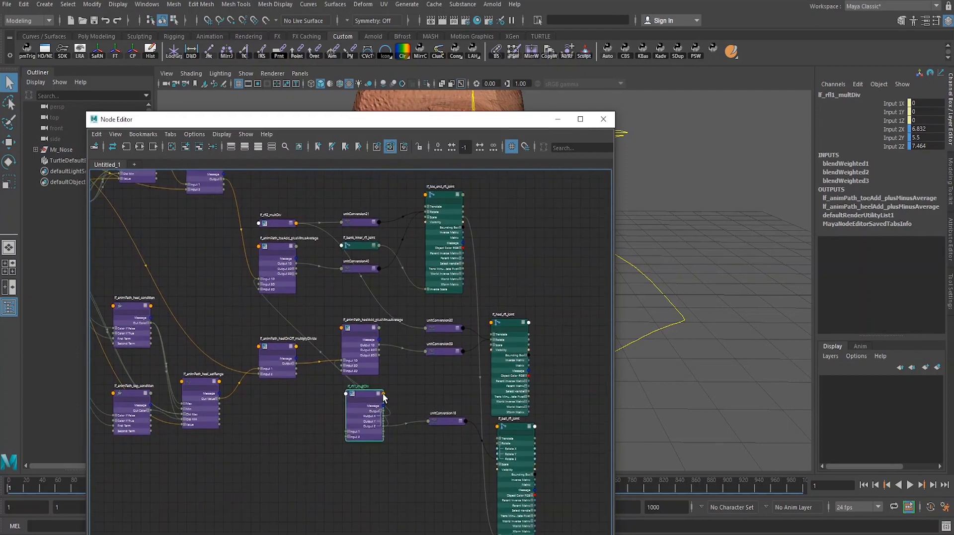
alt+right_drag(393, 396, 492, 446)
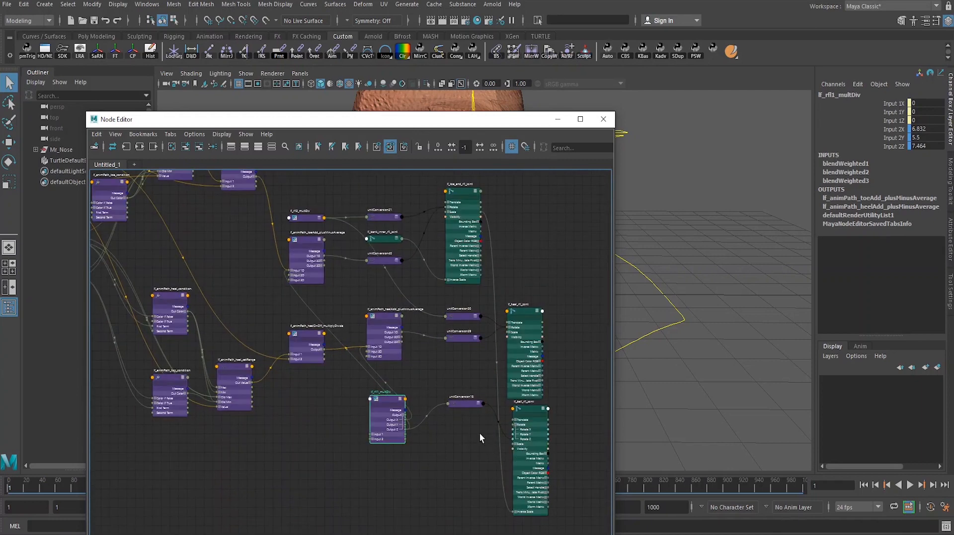
alt+middle_drag(463, 423, 518, 394)
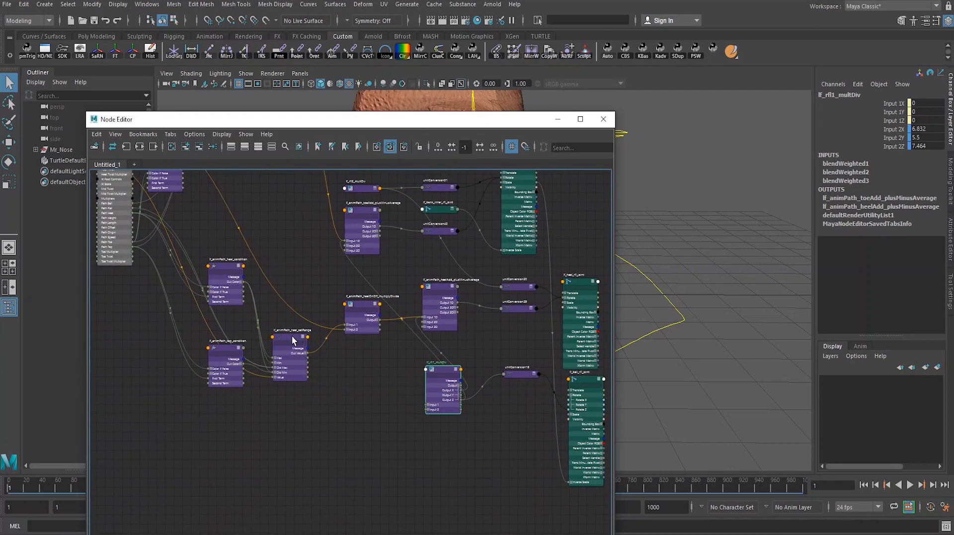
- Duplicate the lf_animPath_heel_setRange, lf_animPath_heelOnOff_multiplyDivide and lf_animPath_heelAdd_plusMinusAverage nodes together
click(294, 342)
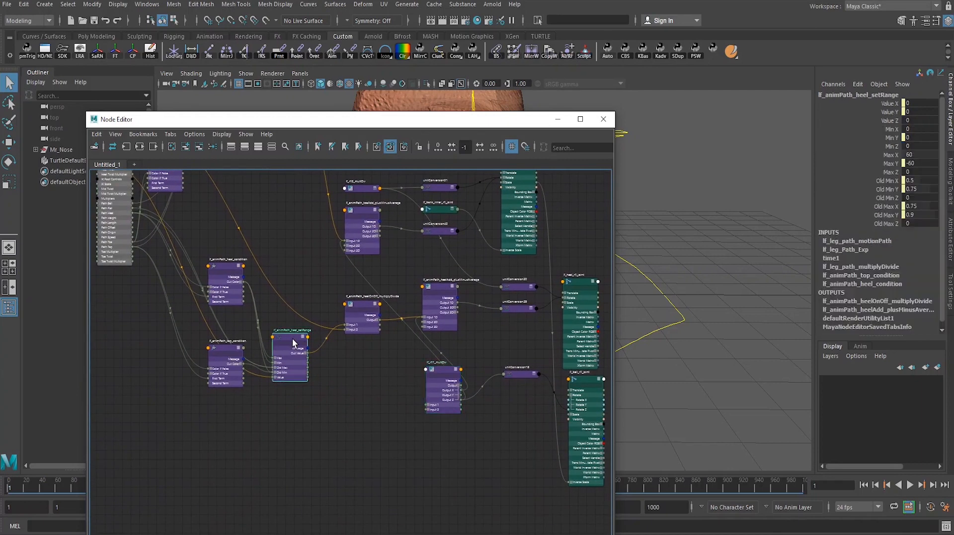
click(366, 306)
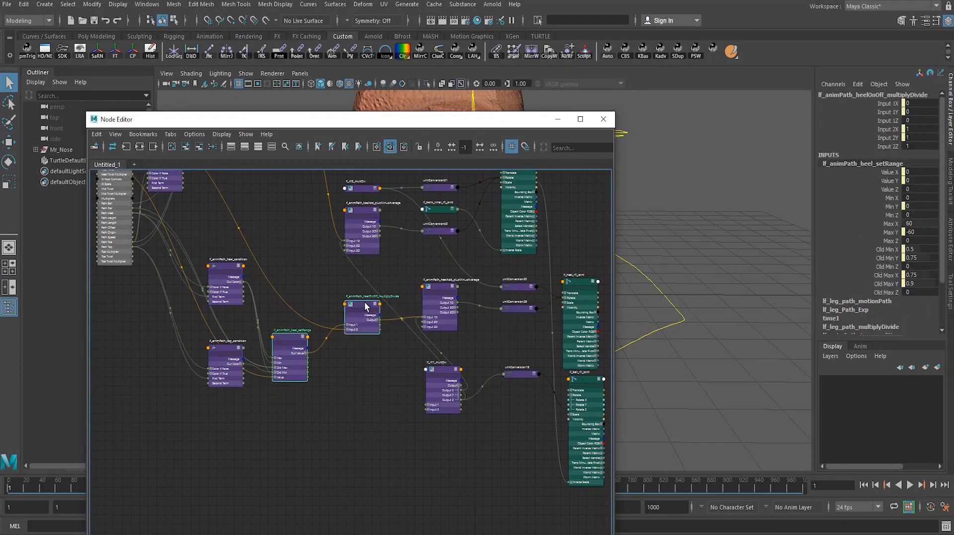
click(436, 284)
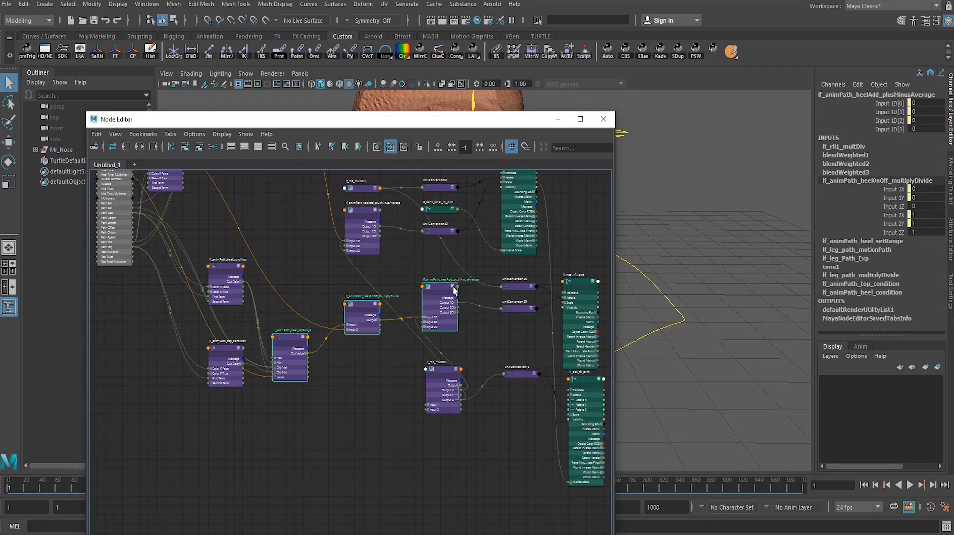
key(ctrl+d)
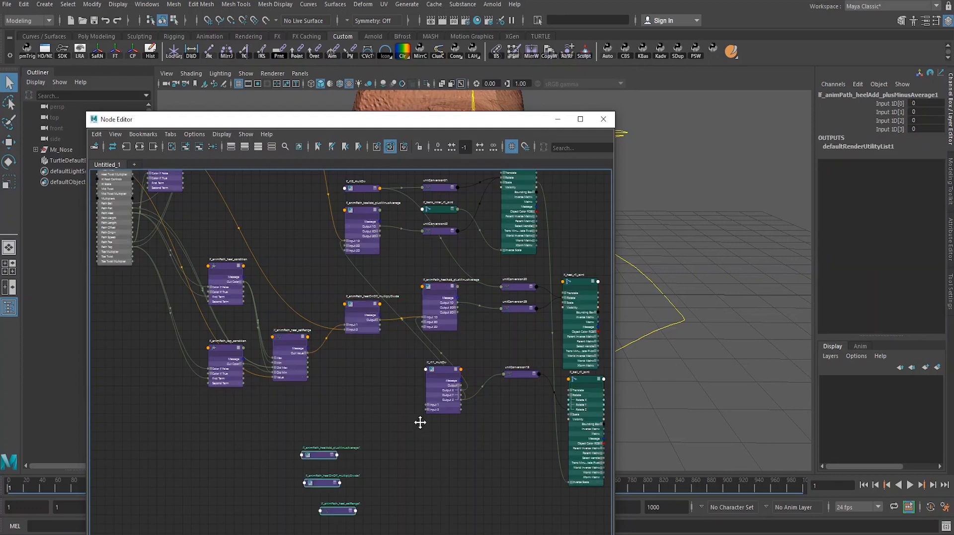
- Rename the duplicated heelAdd node as lf_animPath_ballAdd_plusMinusAverage
alt+middle_drag(419, 420, 369, 305)
alt+right_drag(371, 325, 433, 341)
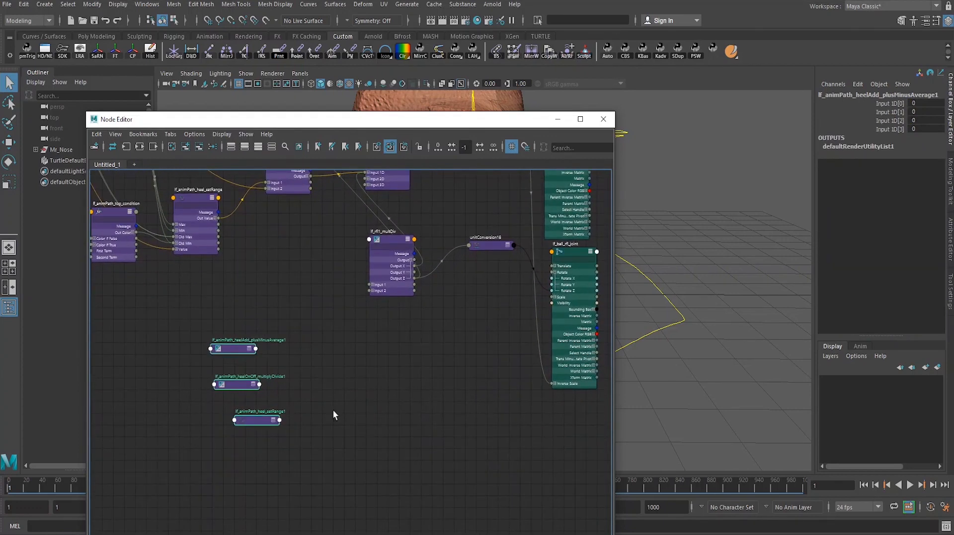
click(349, 379)
double_click(243, 341)
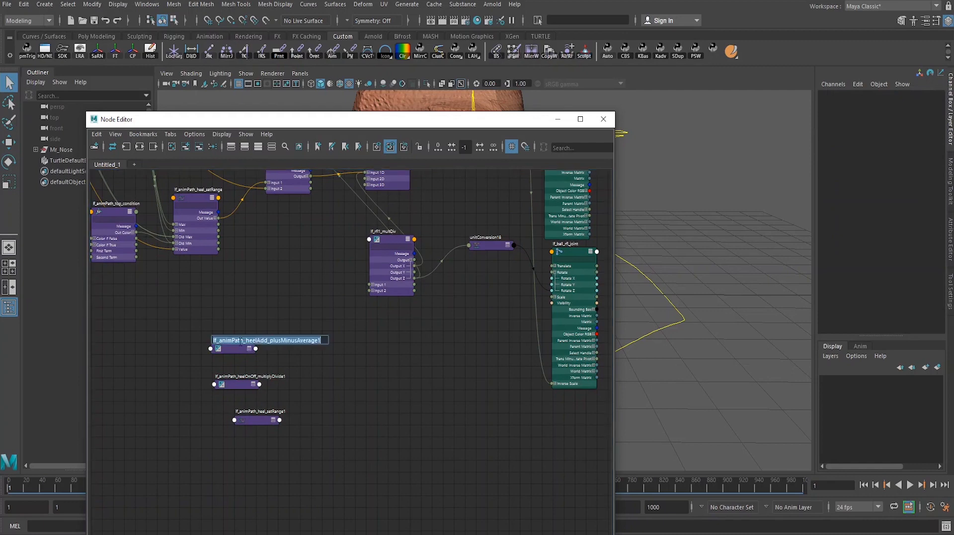
drag(246, 340, 261, 340)
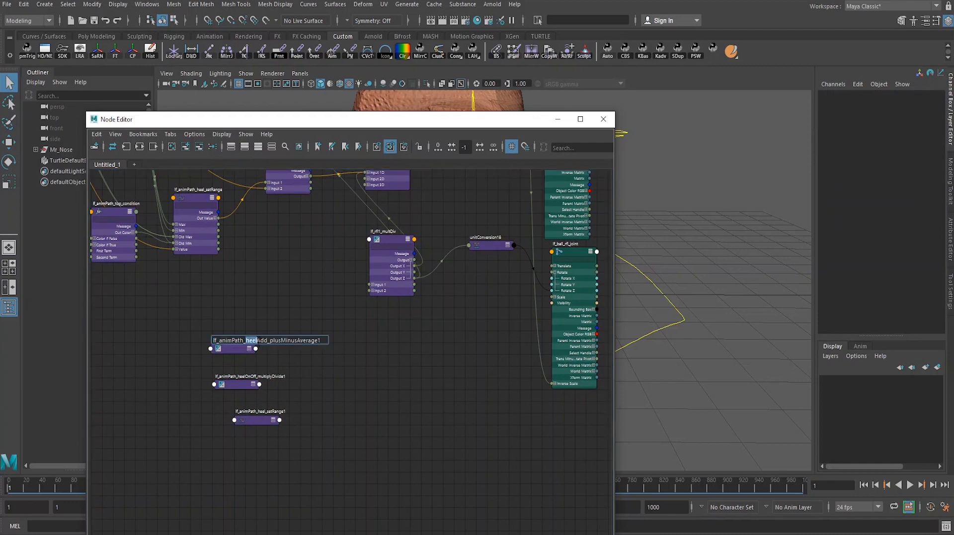
text(bsl)
key(BackSpace)
key(BackSpace)
text(all)
key(Return)
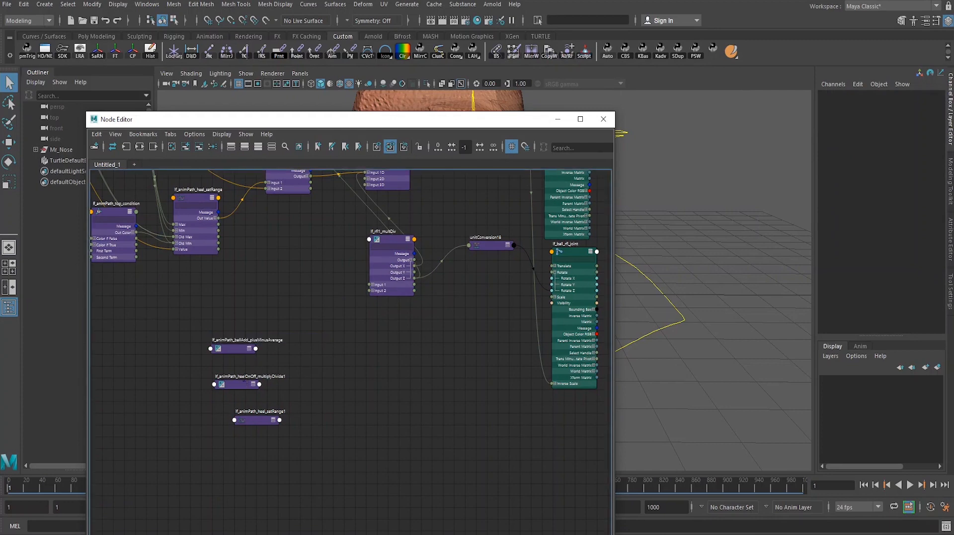
- Rename the duplicated heelOnOff node as lf_animPath_ballOnOff_multiplyDivide
double_click(247, 377)
click(251, 376)
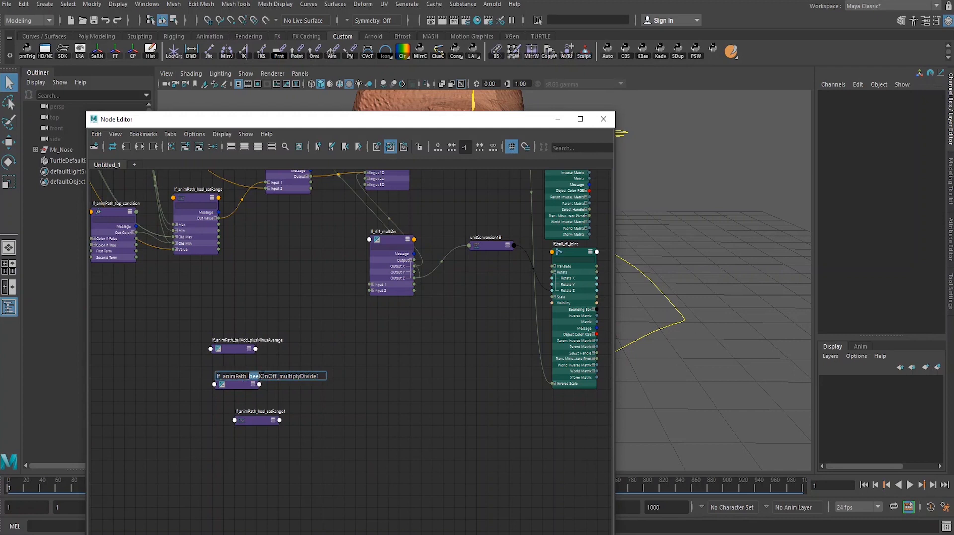
text(bsl)
key(BackSpace)
key(BackSpace)
text(al)
key(Return)
- Rename the duplicated heel set range node as lf_animPath_ball_setRange
click(268, 413)
double_click(265, 411)
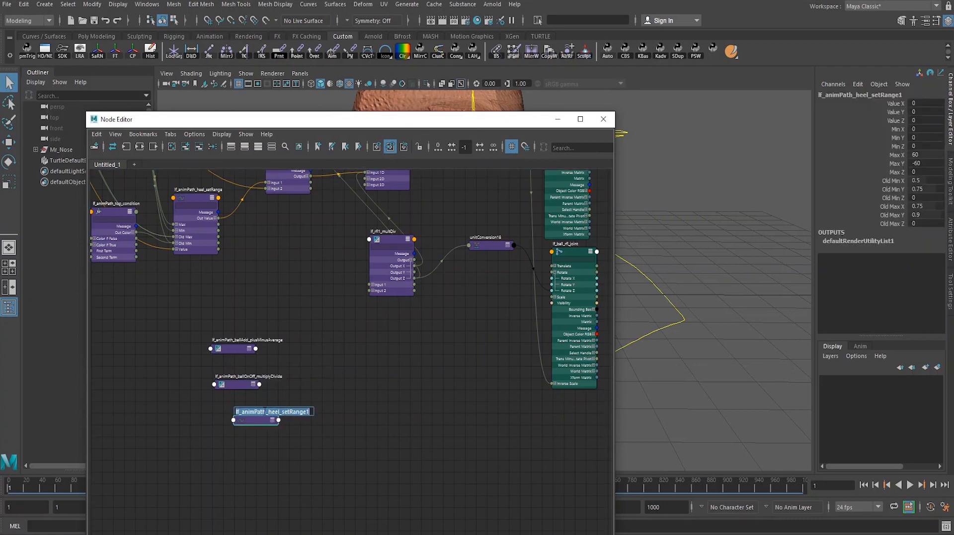
drag(268, 411, 278, 411)
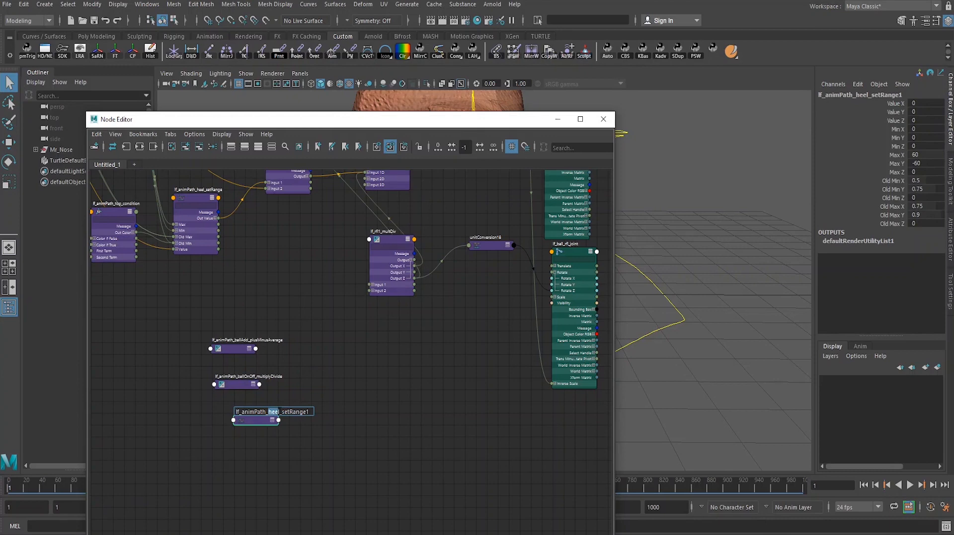
text(bal)
key(BackSpace)
key(Return)
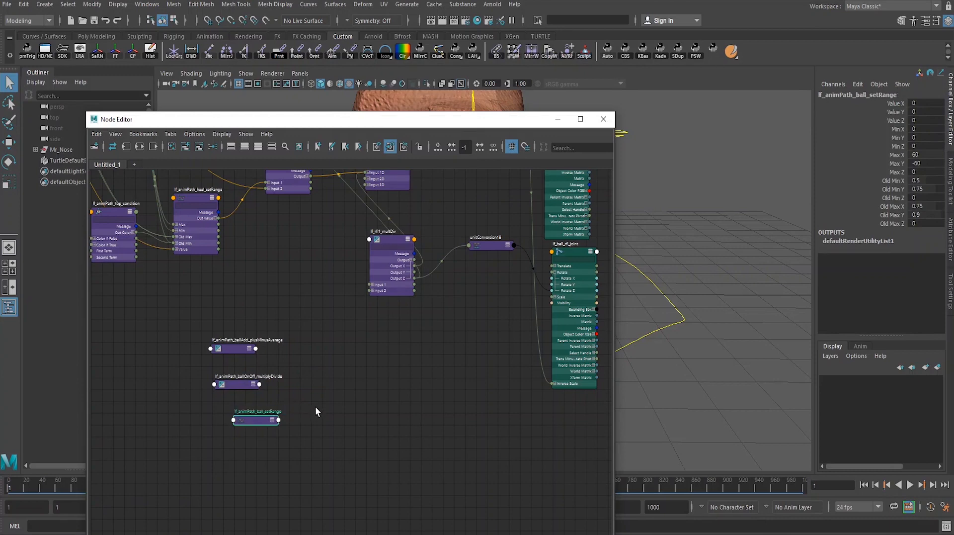
- Move the lf_leg_icon and lf_leg_path_motionPath nodes down beside the three new ball nodes
scroll(406, 410, down, 1)
alt+middle_drag(422, 419, 479, 451)
scroll(472, 445, down, 3)
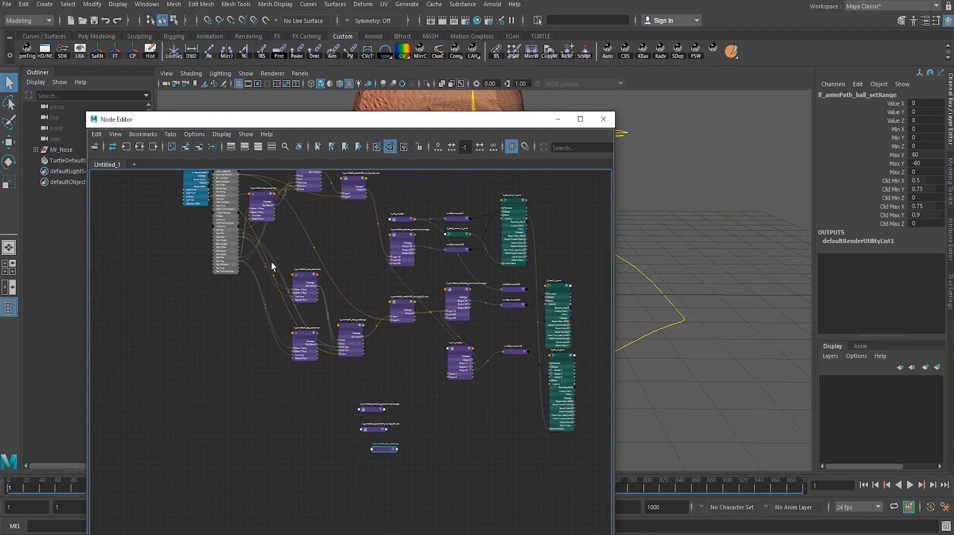
drag(234, 231, 288, 513)
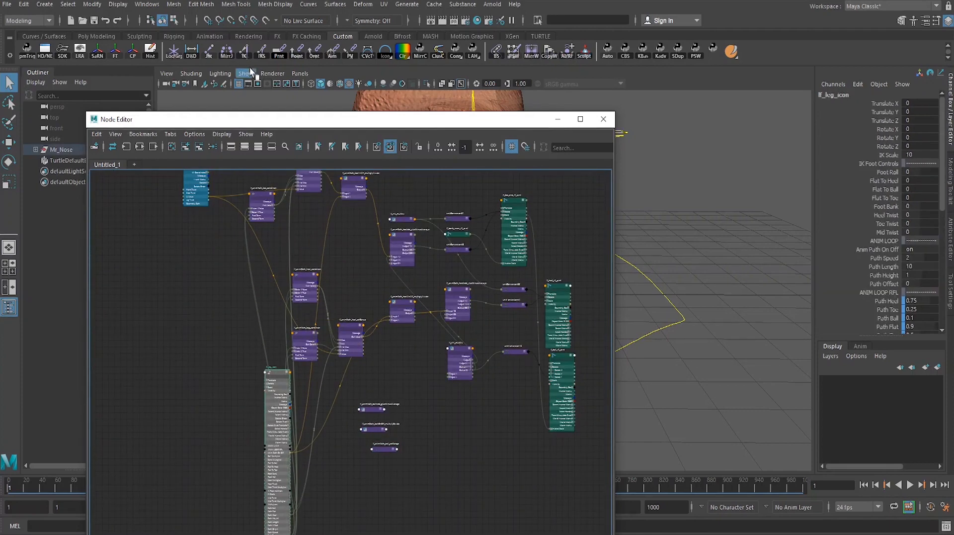
drag(207, 195, 332, 476)
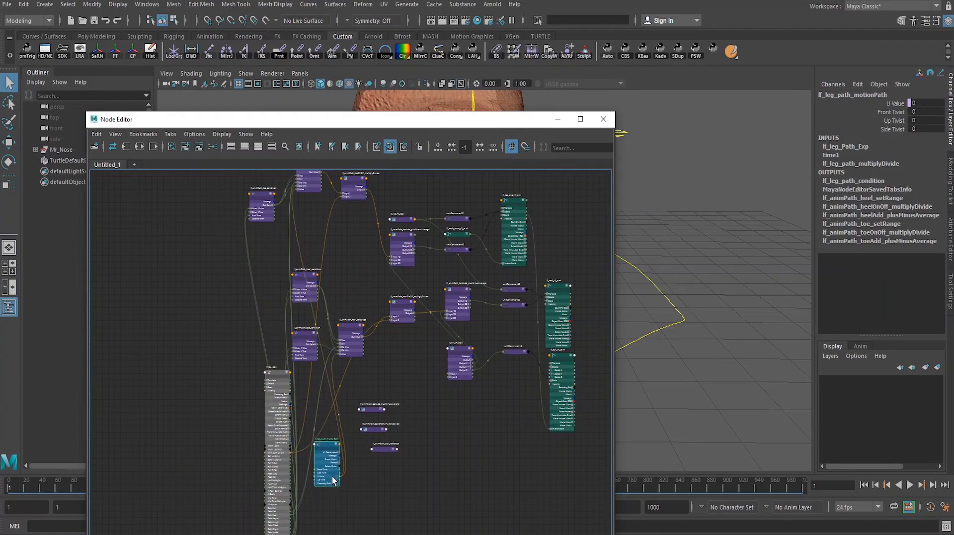
- Move the ballAdd plusMinusAverage and ballOnOff multiplyDivide nodes together to just beneath lf_rfl1_multDiv
alt+middle_drag(364, 366, 317, 246)
alt+right_drag(374, 328, 454, 324)
alt+middle_drag(405, 309, 441, 319)
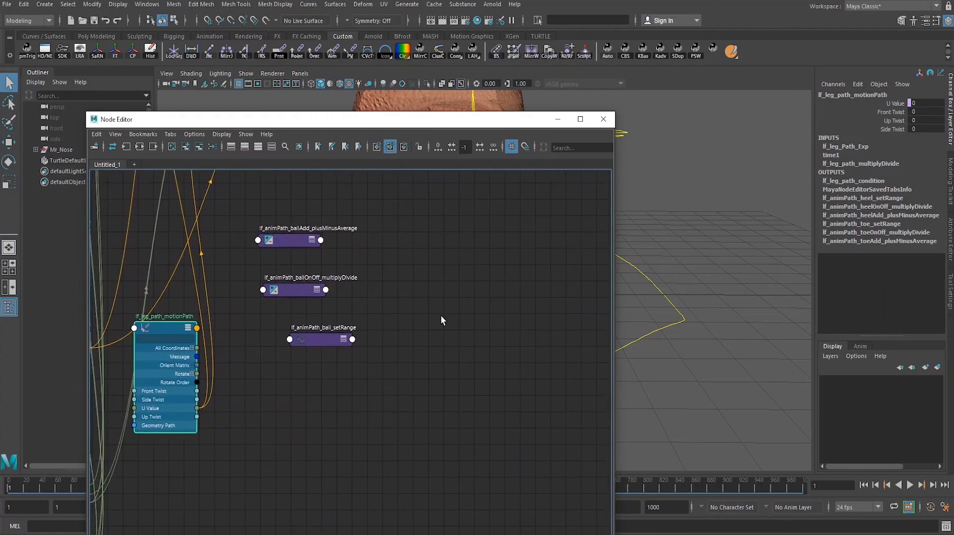
alt+right_drag(433, 317, 391, 341)
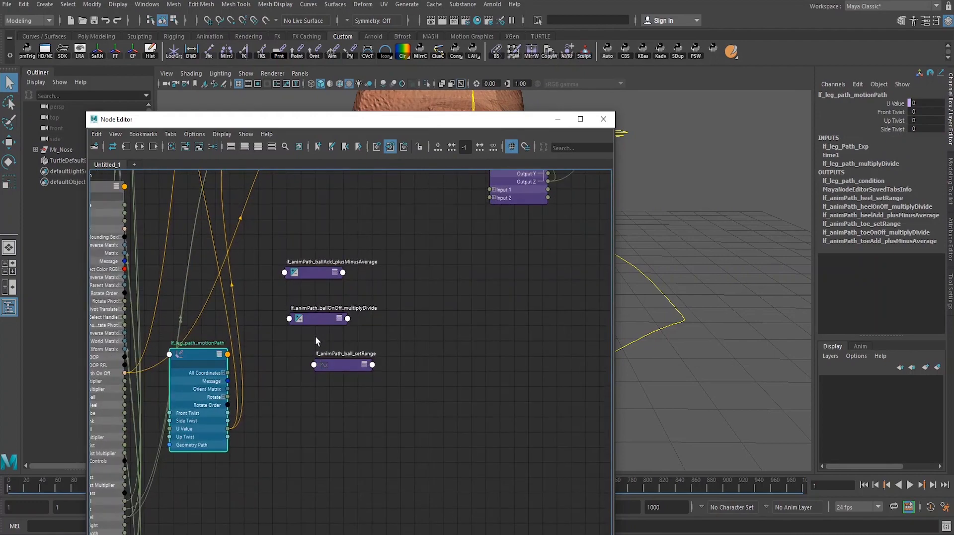
drag(316, 338, 466, 255)
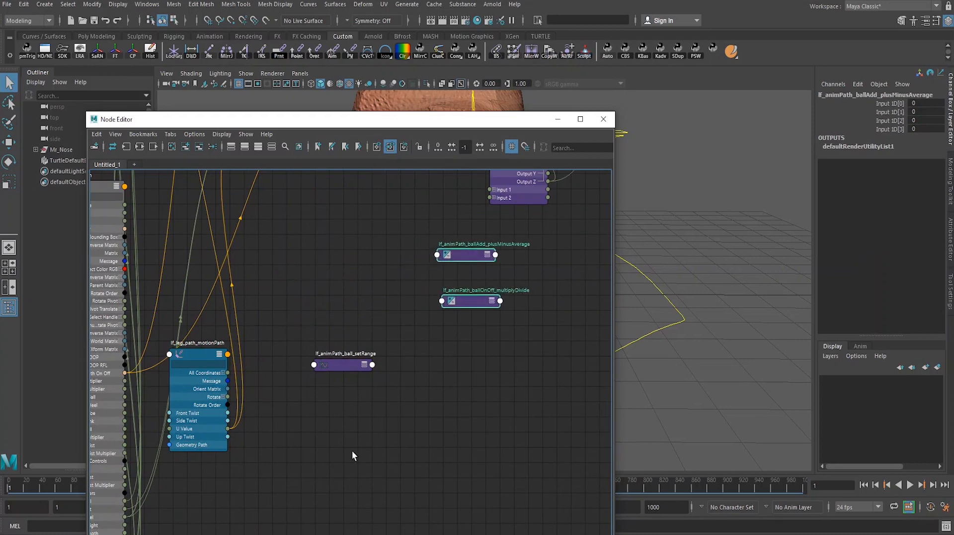
click(385, 423)
- Place lf_animPath_ball_setRange beside lf_leg_path_motionPath, show its attributes, and expand its Old Min and Old Max channels
drag(348, 366, 308, 290)
click(325, 286)
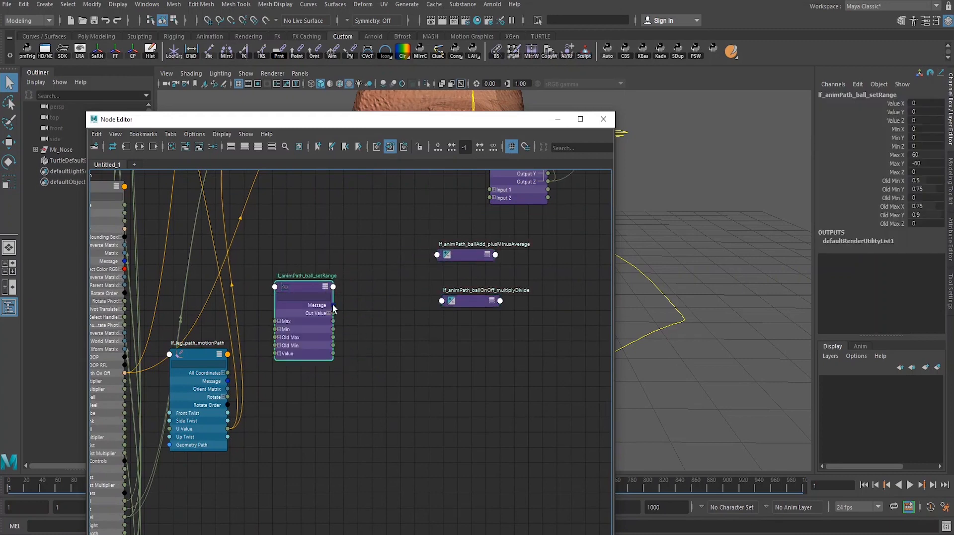
alt+middle_drag(320, 401, 392, 374)
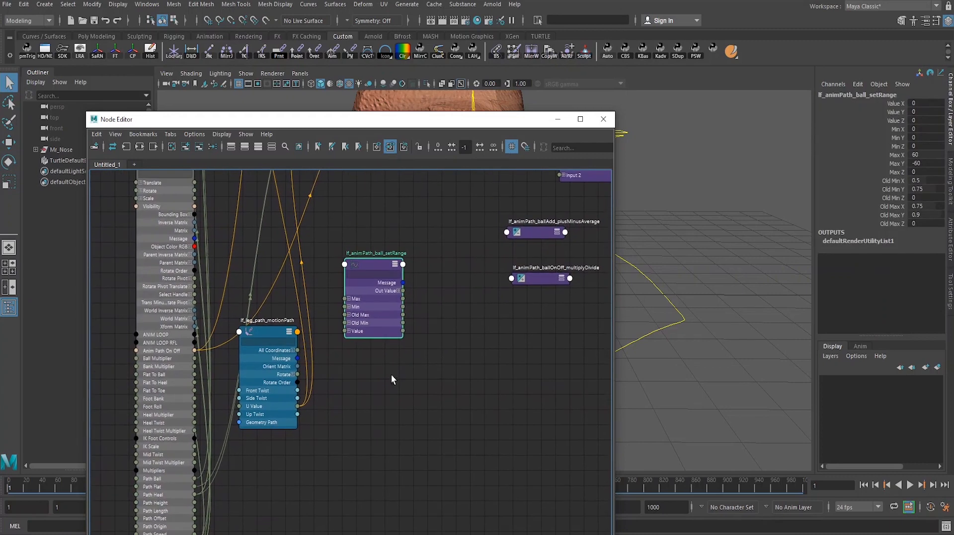
click(349, 323)
click(349, 315)
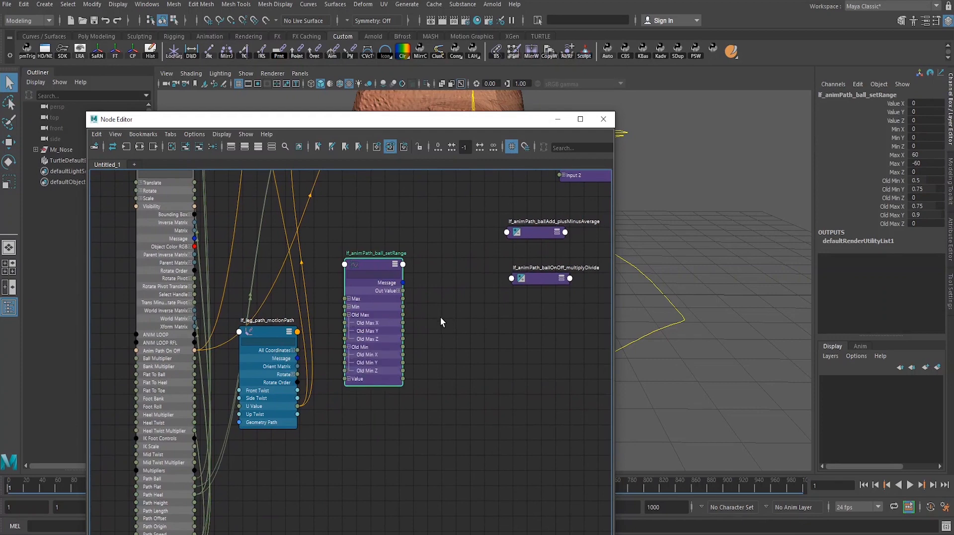
- Check the foot in the viewport, and connect lf_leg_icon's Path Origin to Old Min X of lf_animPath_ball_setRange
scroll(437, 321, down, 2)
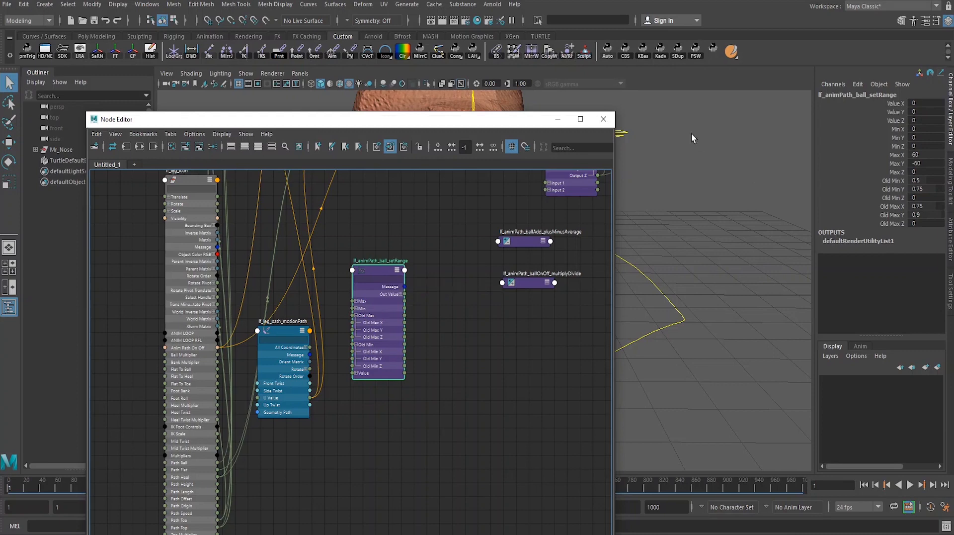
drag(492, 124, 505, 379)
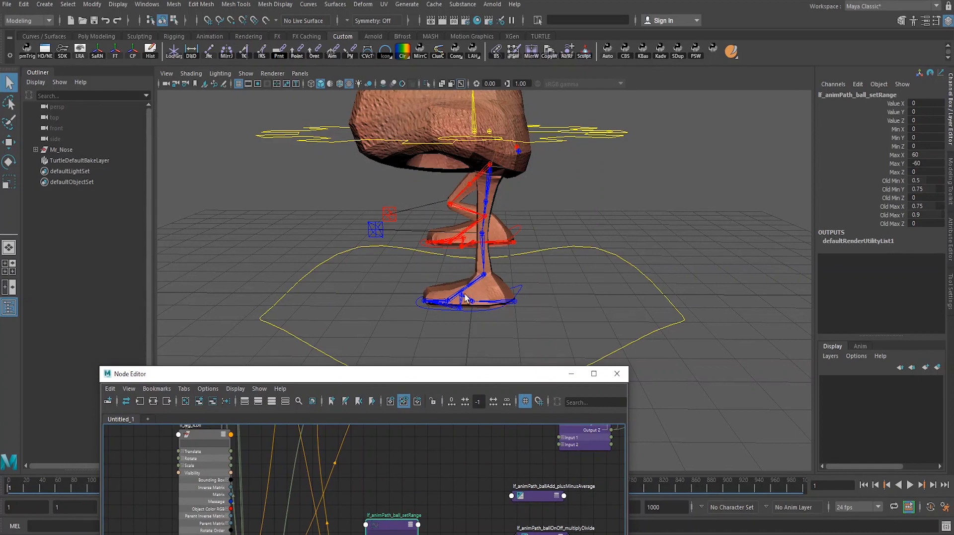
drag(476, 371, 484, 145)
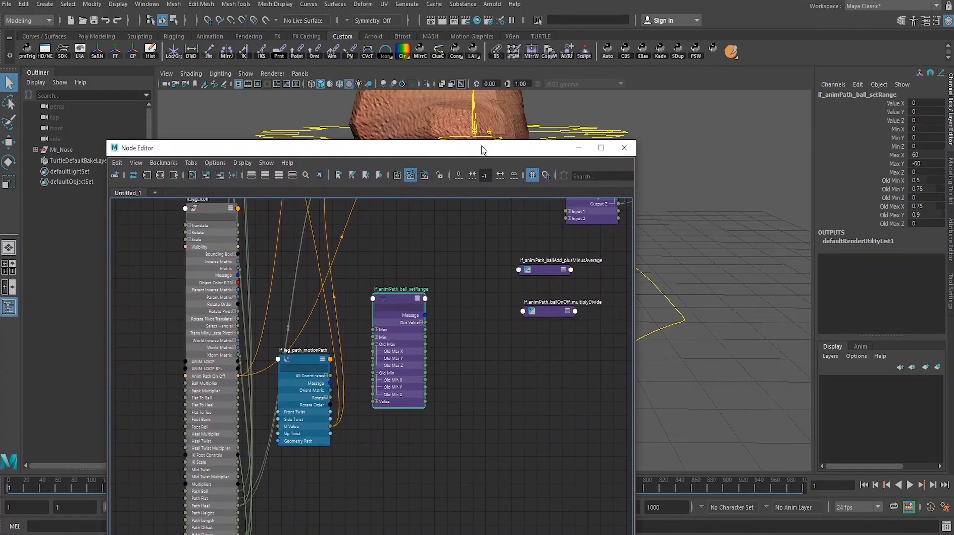
alt+right_drag(450, 422, 453, 405)
alt+middle_drag(453, 405, 458, 374)
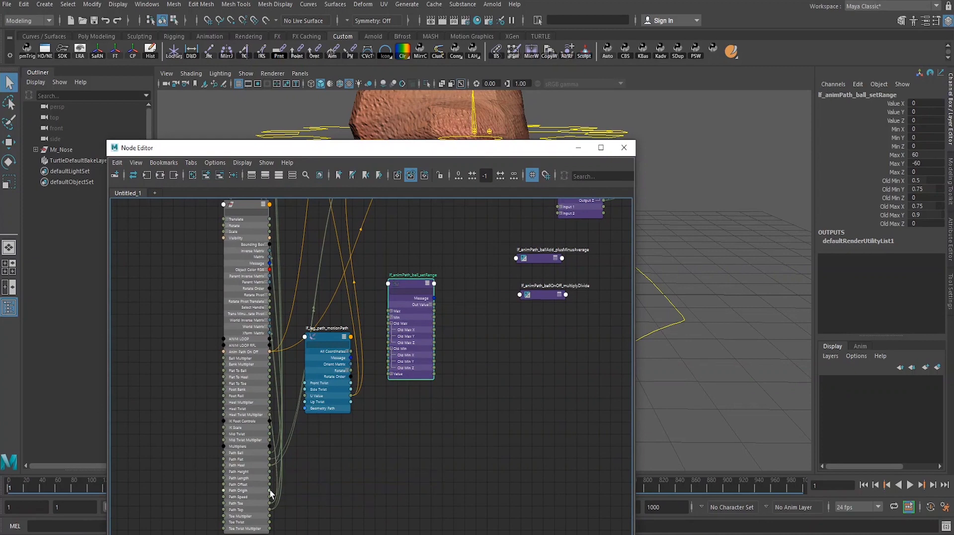
drag(270, 491, 390, 334)
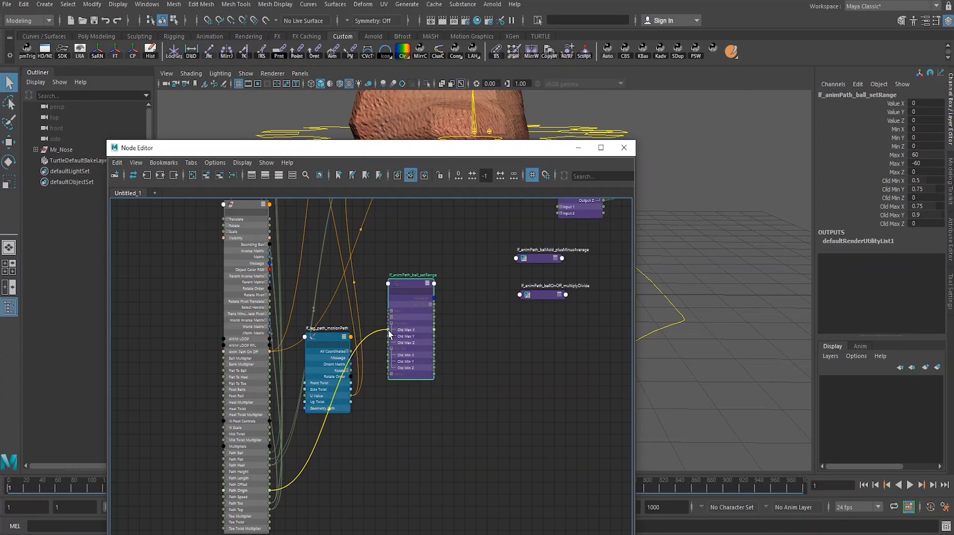
drag(390, 334, 389, 354)
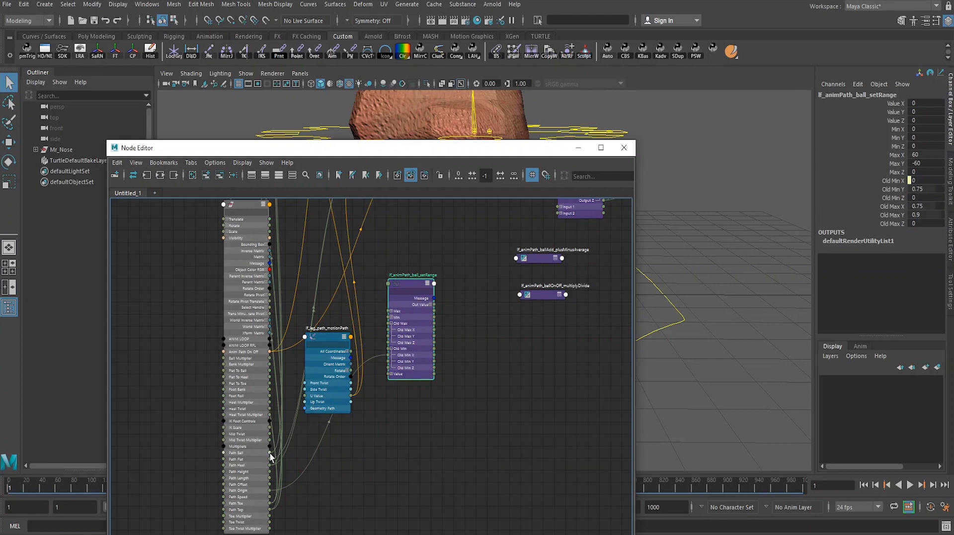
- Connect lf_leg_icon's Path Ball to Old Max X and Old Min Y of lf_animPath_ball_setRange, and Path Toe to Old Max Y
drag(271, 453, 392, 328)
drag(271, 455, 391, 364)
drag(528, 154, 336, 102)
scroll(673, 233, up, 3)
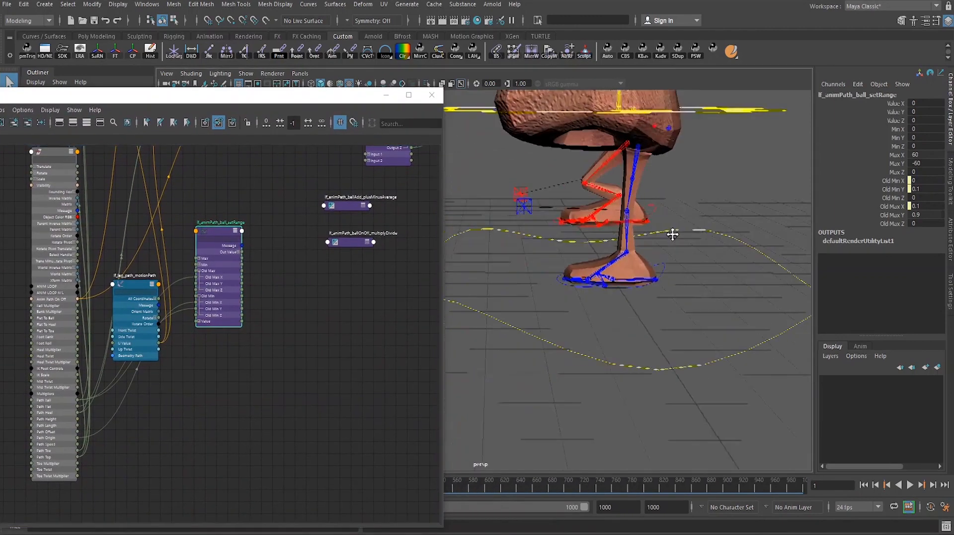
drag(317, 101, 480, 100)
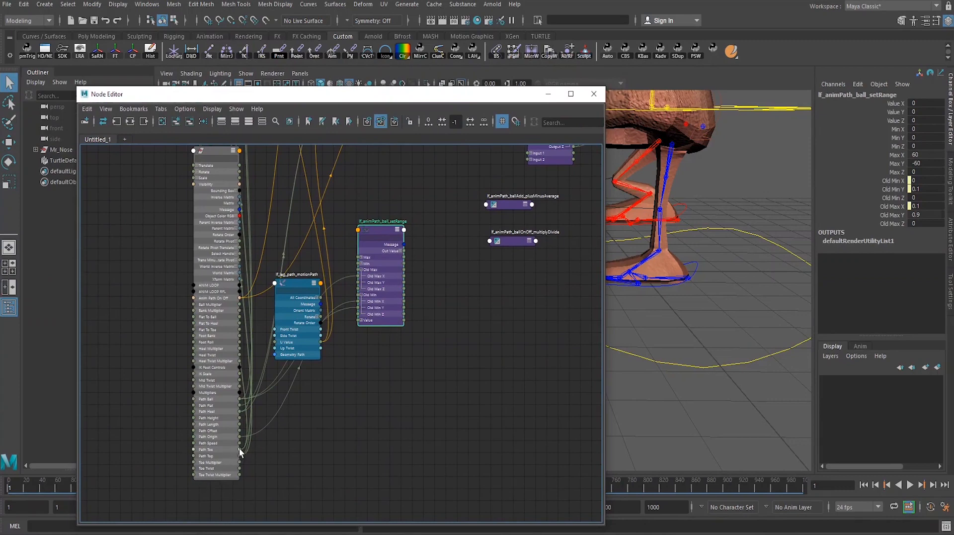
drag(239, 449, 357, 280)
- Compare the Max, Old Min and Old Max values of lf_animPath_ball_setRange with the path settings of lf_leg_icon
drag(925, 155, 920, 181)
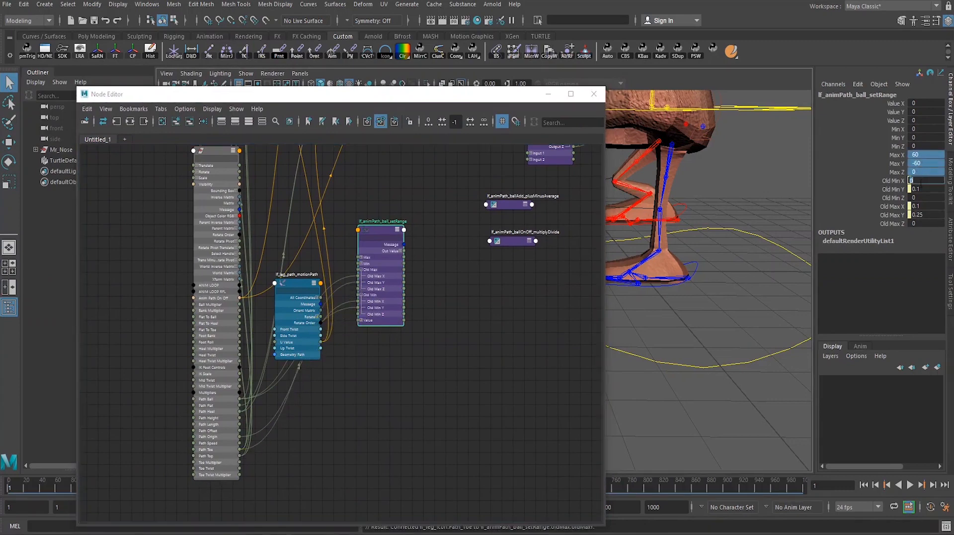
click(892, 198)
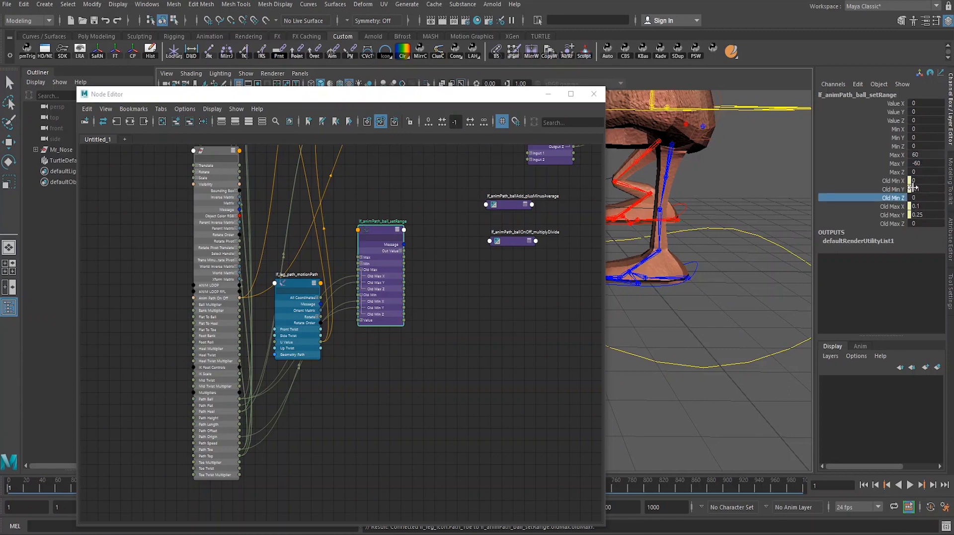
click(696, 331)
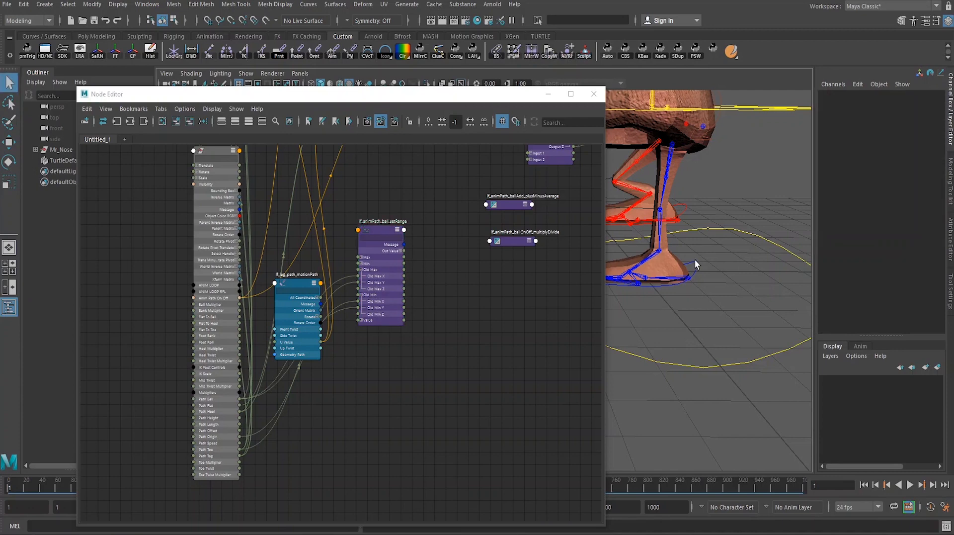
drag(695, 259, 704, 269)
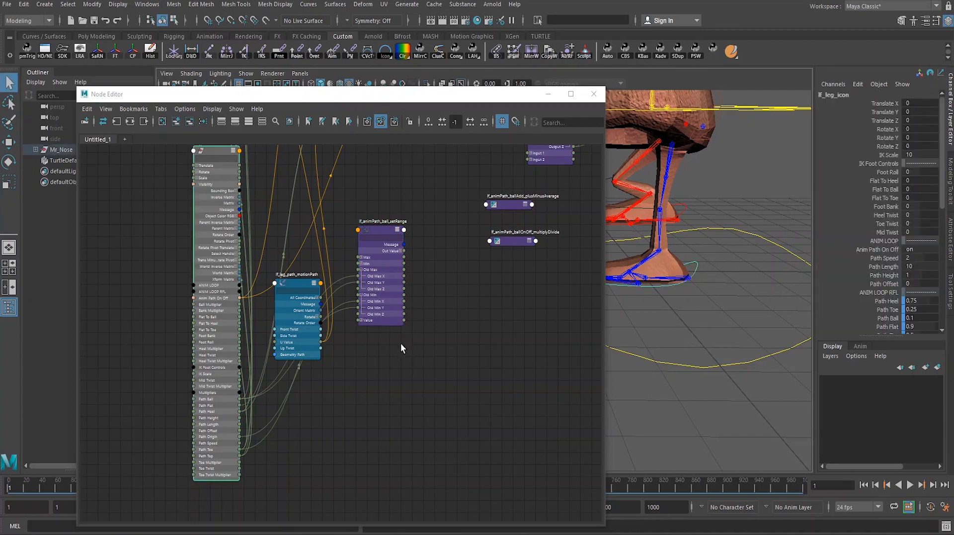
click(383, 234)
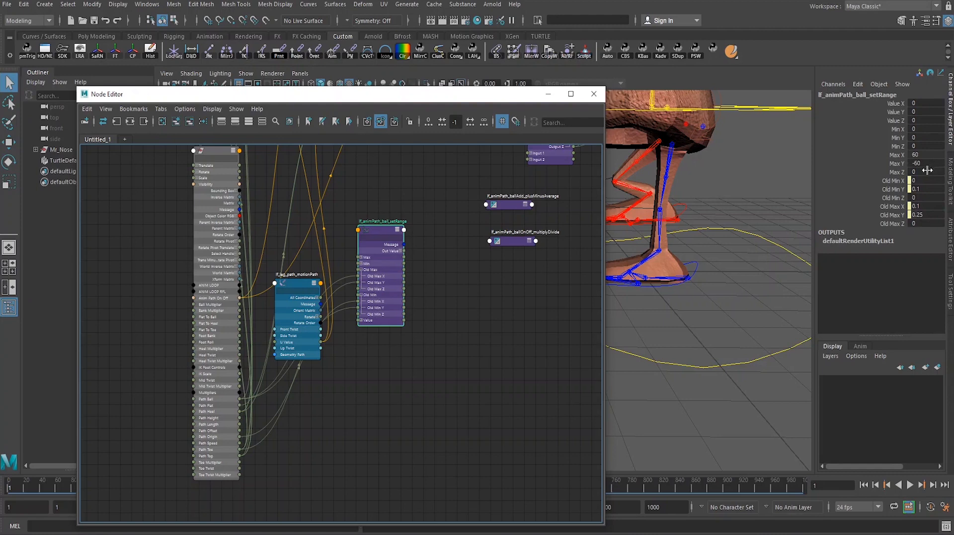
alt+middle_drag(436, 330, 327, 355)
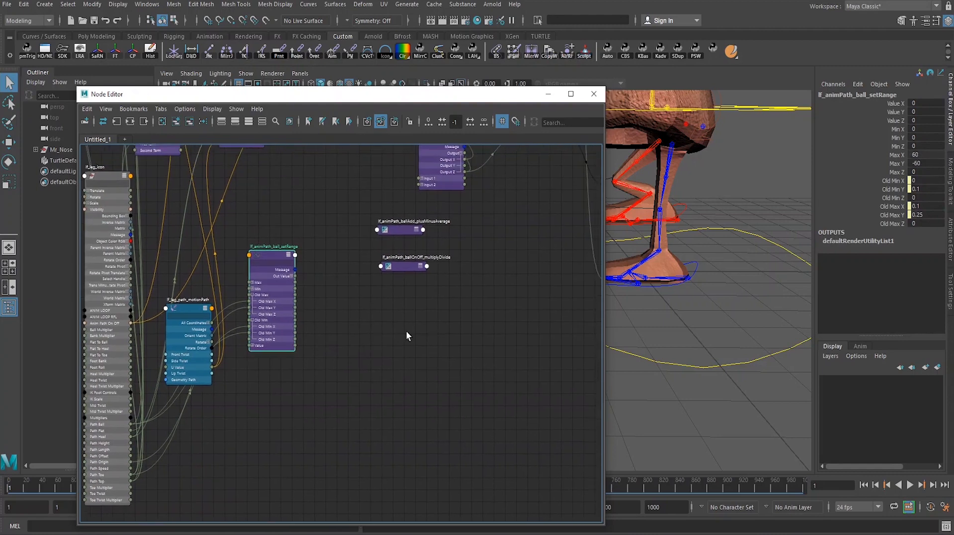
- Expand the Value channels of lf_animPath_ball_setRange and connect lf_leg_path_motionPath's U Value to Value X and Value Y
click(253, 345)
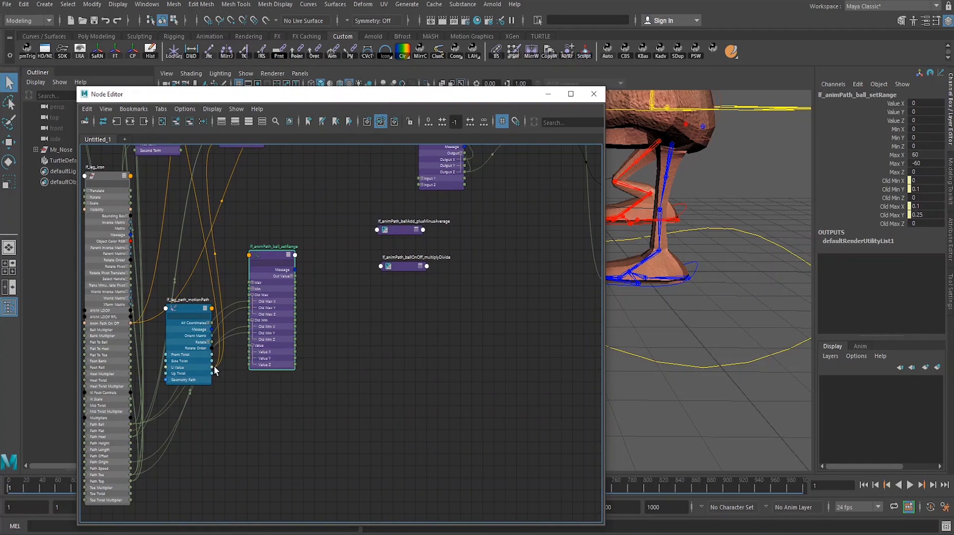
drag(212, 367, 253, 358)
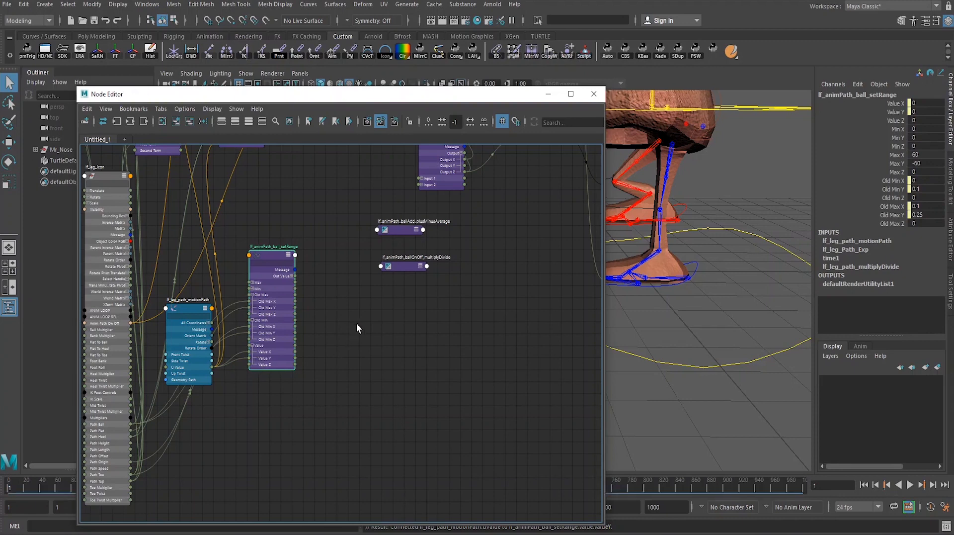
- Move lf_animPath_ballOnOff_multiplyDivide beside lf_animPath_ball_setRange, and expand the set range node's Out Value channels
alt+middle_drag(353, 325, 318, 336)
alt+right_drag(320, 338, 346, 343)
scroll(345, 338, up, 1)
scroll(345, 337, down, 1)
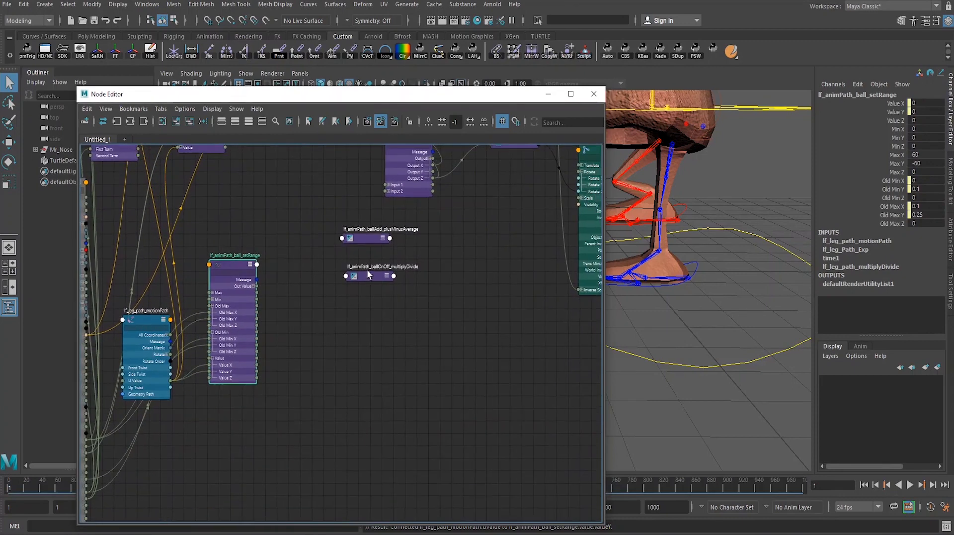
drag(372, 275, 318, 272)
click(253, 286)
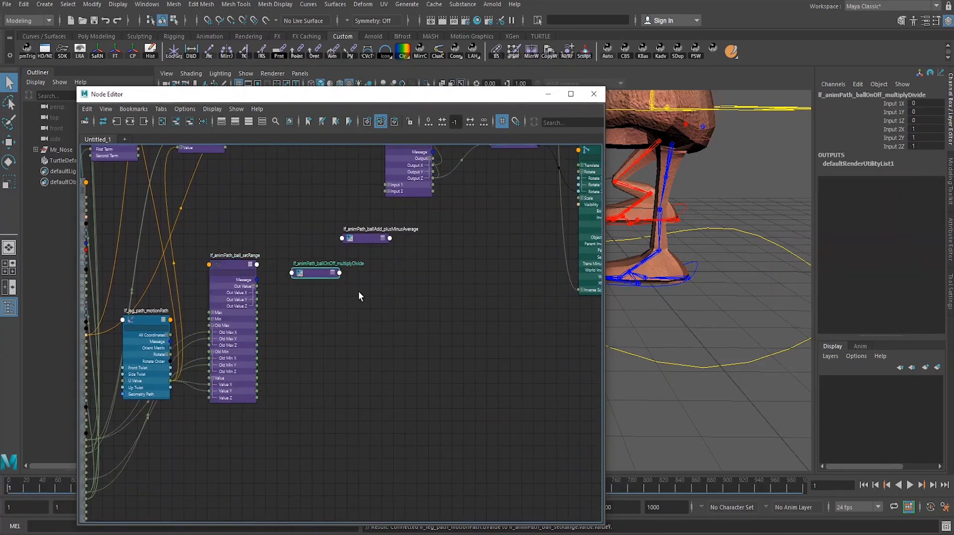
- Show the attributes of lf_animPath_ballOnOff_multiplyDivide, and connect the ball set range's Out Value X and Y to its Input 1X and 1Y
key(ctrl+a)
click(332, 272)
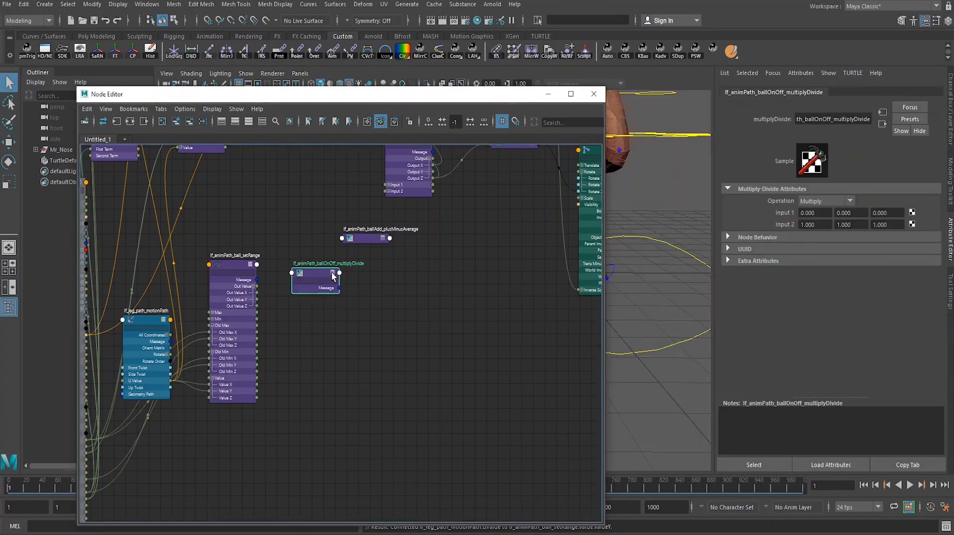
key(ctrl+a)
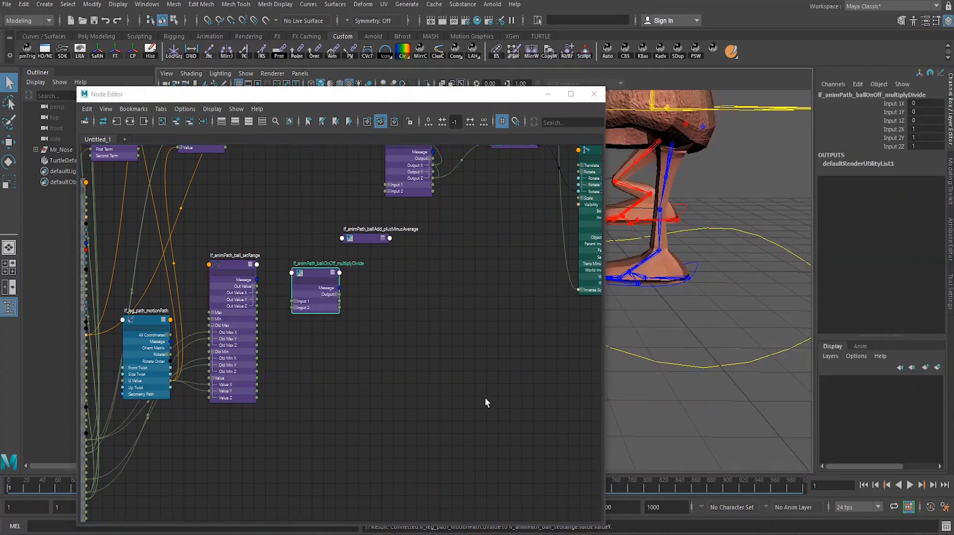
click(295, 301)
drag(257, 293, 294, 314)
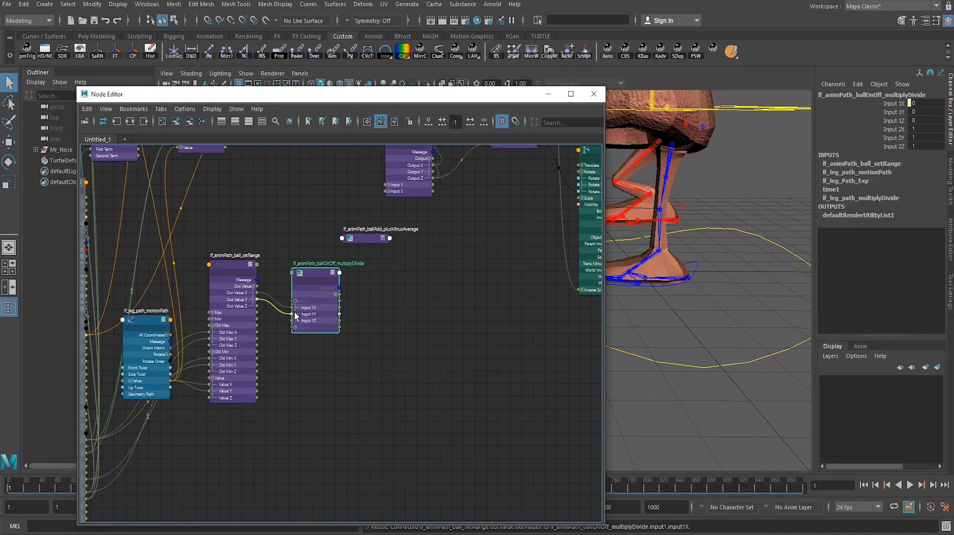
- Place lf_animPath_ballAdd_plusMinusAverage with its attributes shown near lf_ball_rfl_joint, and shift lf_rfl1_multDiv away from unitConversion18
drag(396, 242, 439, 263)
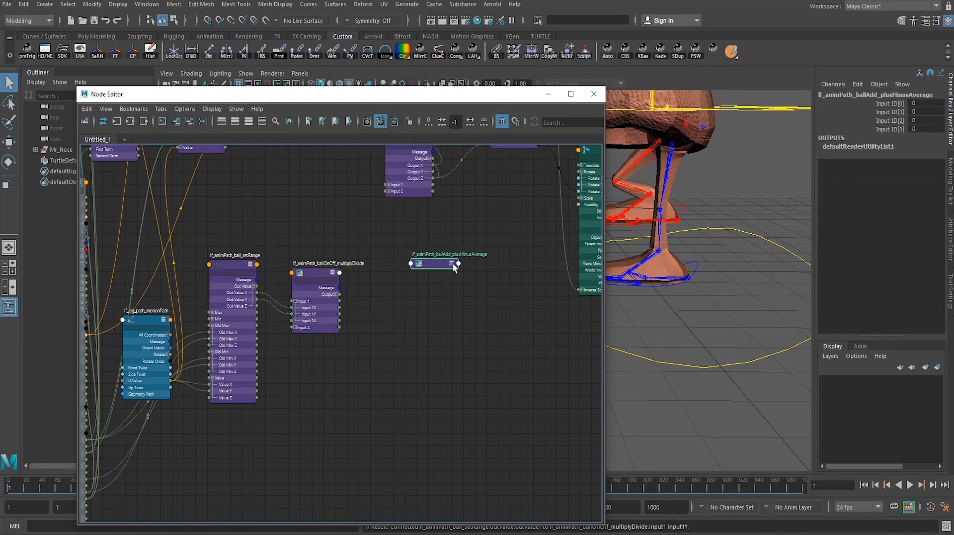
click(451, 263)
alt+middle_drag(476, 289, 392, 387)
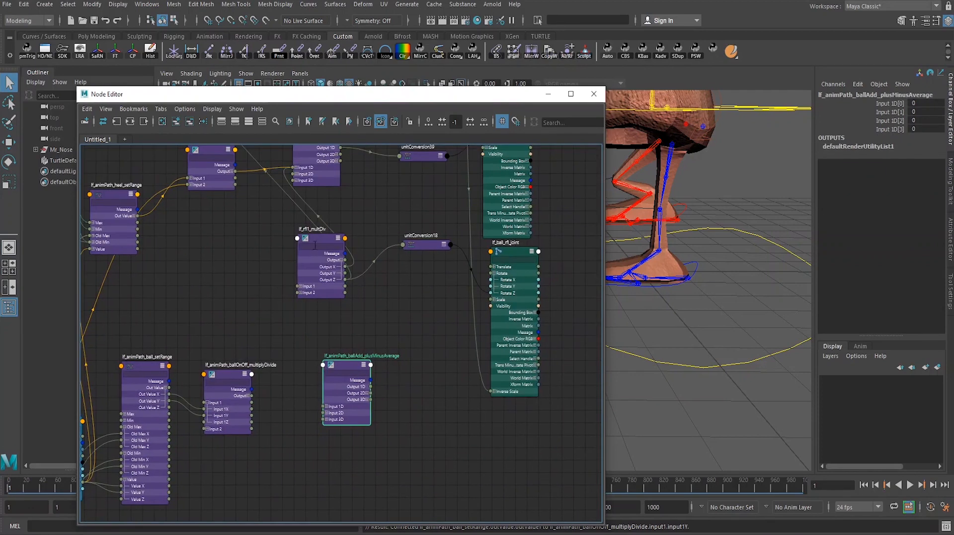
drag(308, 241, 275, 248)
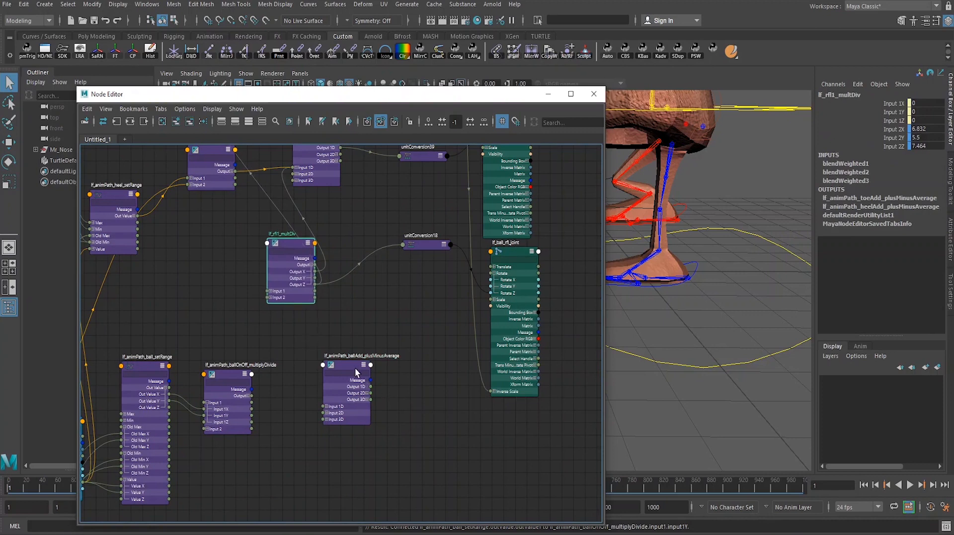
drag(348, 361, 366, 321)
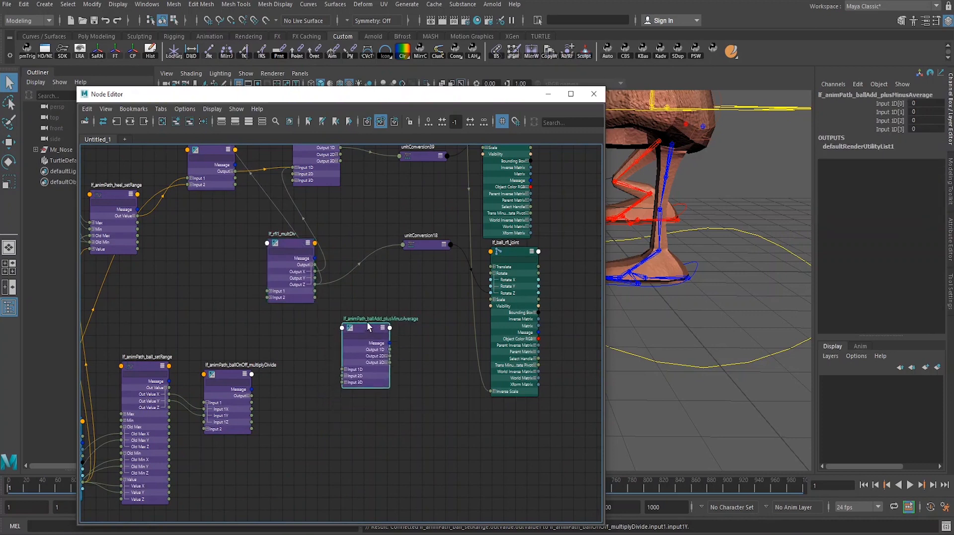
- Connect lf_rfl1_multDiv's Output X to Input 1D[0] of lf_animPath_ballAdd_plusMinusAverage
click(284, 243)
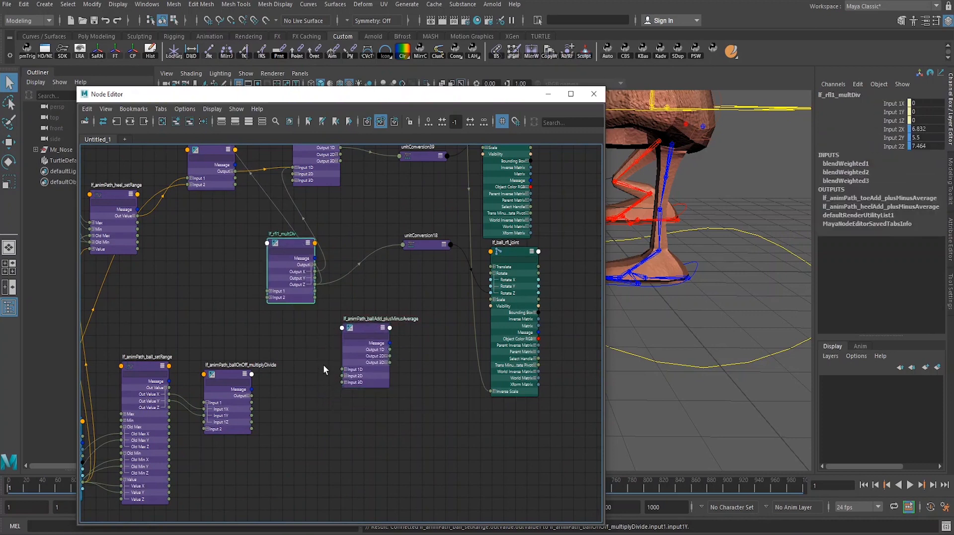
click(345, 369)
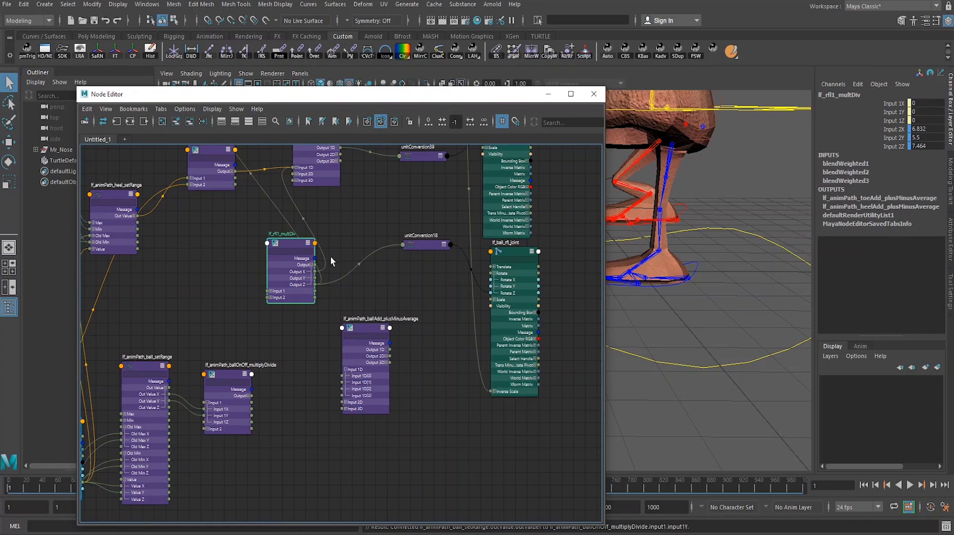
drag(315, 272, 342, 376)
- Connect Output X and Output Y of lf_animPath_ballOnOff_multiplyDivide to Input 1D[1] and Input 1D[2] of lf_animPath_ballAdd_plusMinusAverage
alt+middle_drag(279, 391, 284, 371)
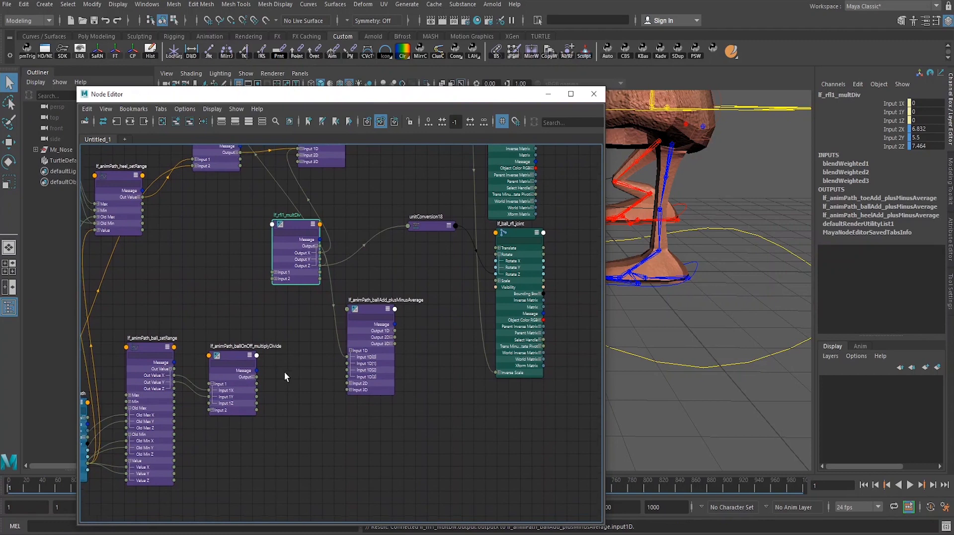
click(254, 376)
drag(256, 383, 346, 363)
drag(257, 390, 347, 369)
- Connect Output 1D of lf_animPath_ballAdd_plusMinusAverage to Rotate Z of lf_ball_rfl_joint, and delete the leftover unitConversion18 node
drag(373, 309, 495, 273)
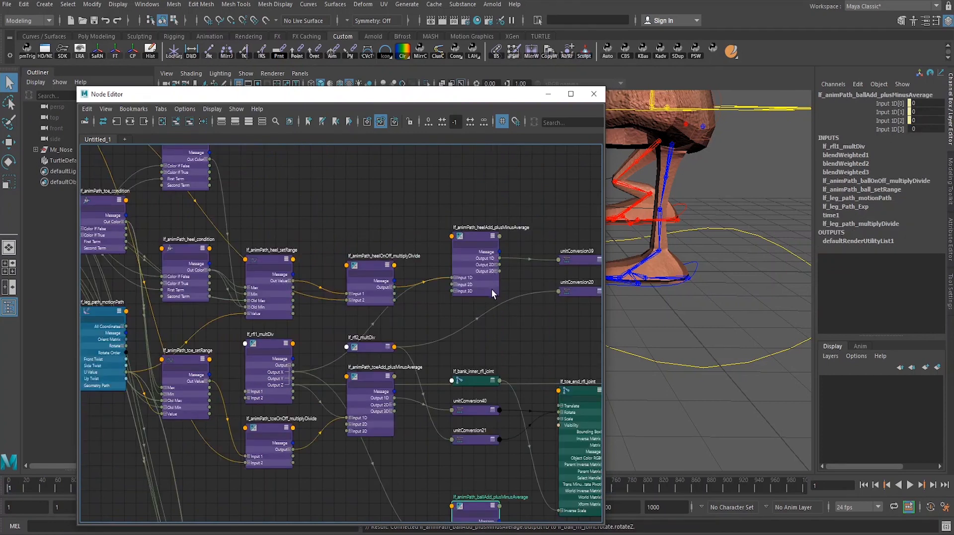
scroll(482, 405, down, 5)
alt+middle_drag(383, 320, 240, 144)
scroll(336, 246, up, 2)
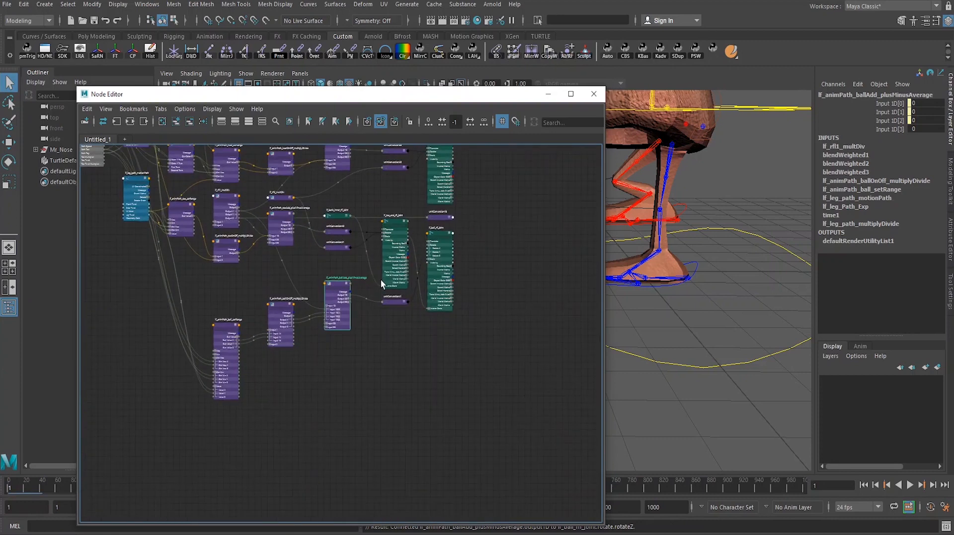
scroll(381, 282, up, 2)
click(446, 205)
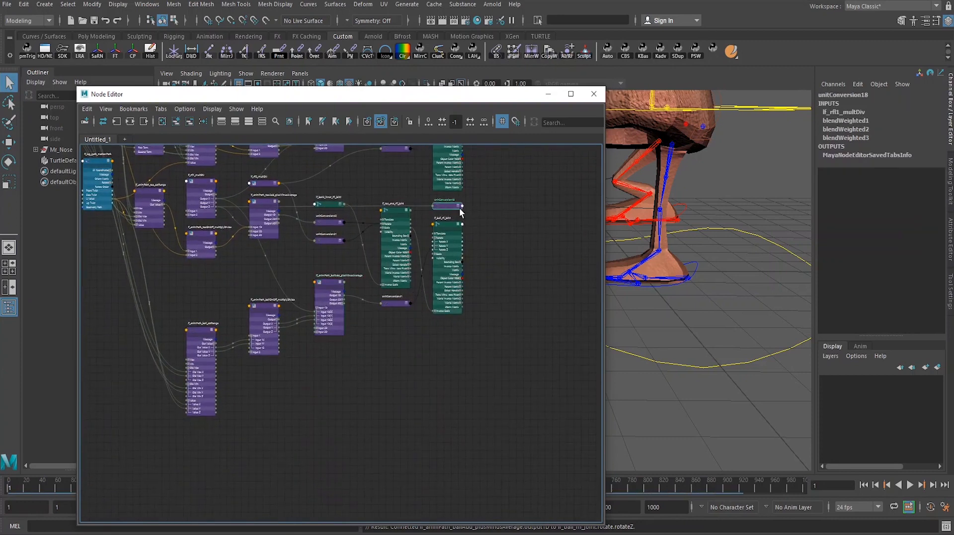
key(Delete)
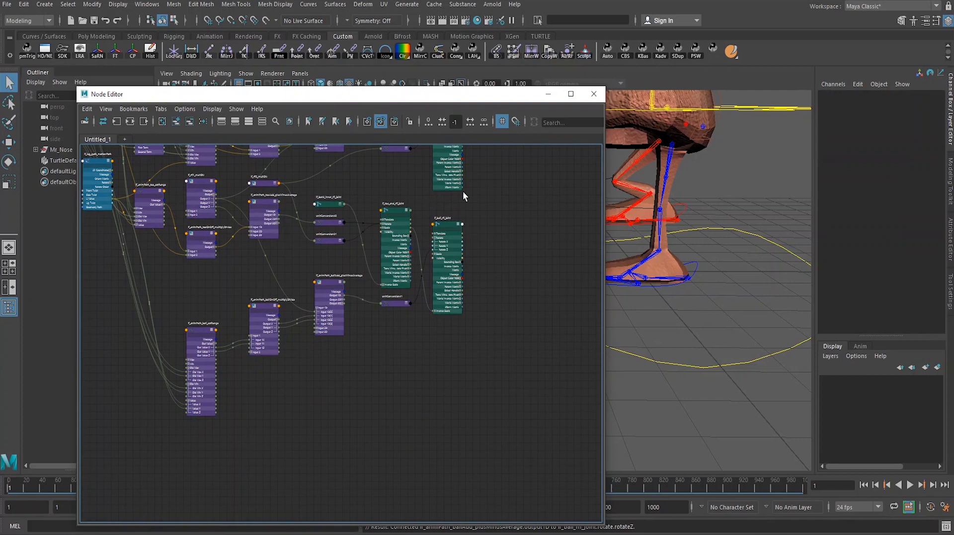
- Rearrange lf_ball_rfl_joint, its new unit conversion node and the ball utility nodes into one row below the toe network
scroll(463, 191, up, 3)
drag(454, 191, 443, 299)
drag(383, 308, 386, 335)
drag(285, 292, 298, 330)
alt+middle_drag(234, 372, 573, 338)
alt+middle_drag(467, 354, 362, 370)
alt+right_drag(362, 369, 378, 318)
alt+middle_drag(379, 317, 393, 331)
alt+right_drag(394, 332, 293, 258)
- Move lf_leg_icon below lf_leg_path_motionPath, and adjust the position of lf_animPath_ball_setRange beside it
drag(267, 187, 263, 356)
drag(268, 307, 259, 232)
alt+right_drag(287, 234, 239, 221)
drag(234, 178, 235, 197)
drag(242, 307, 290, 416)
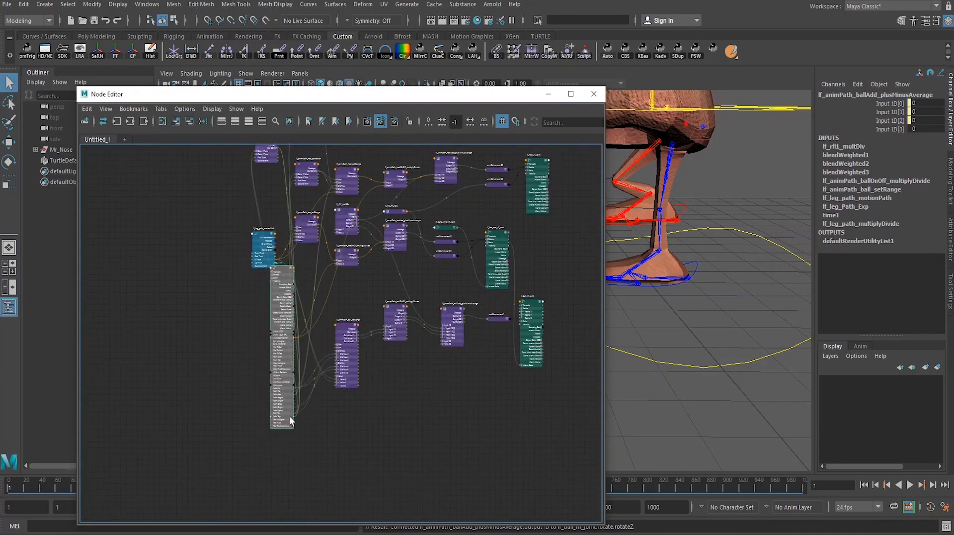
alt+right_drag(356, 439, 419, 362)
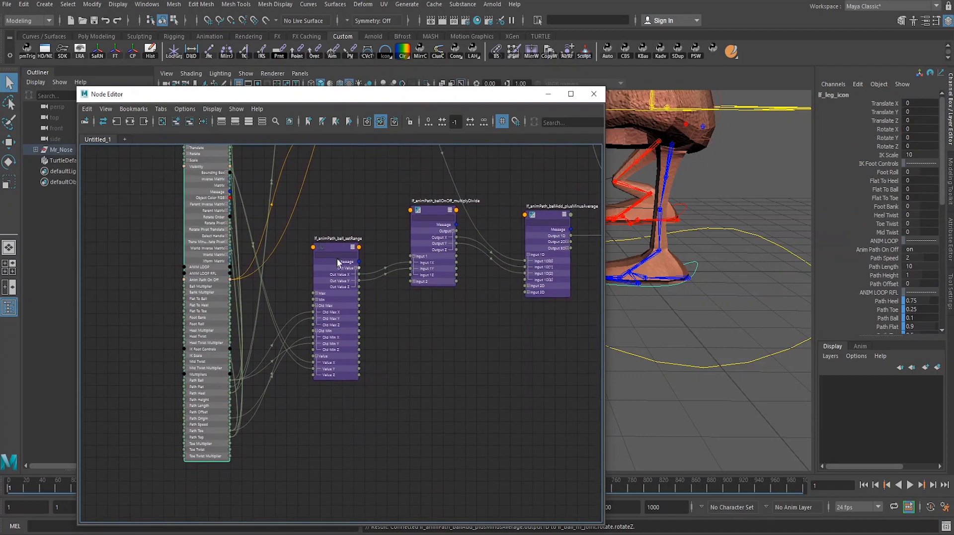
drag(341, 248, 350, 243)
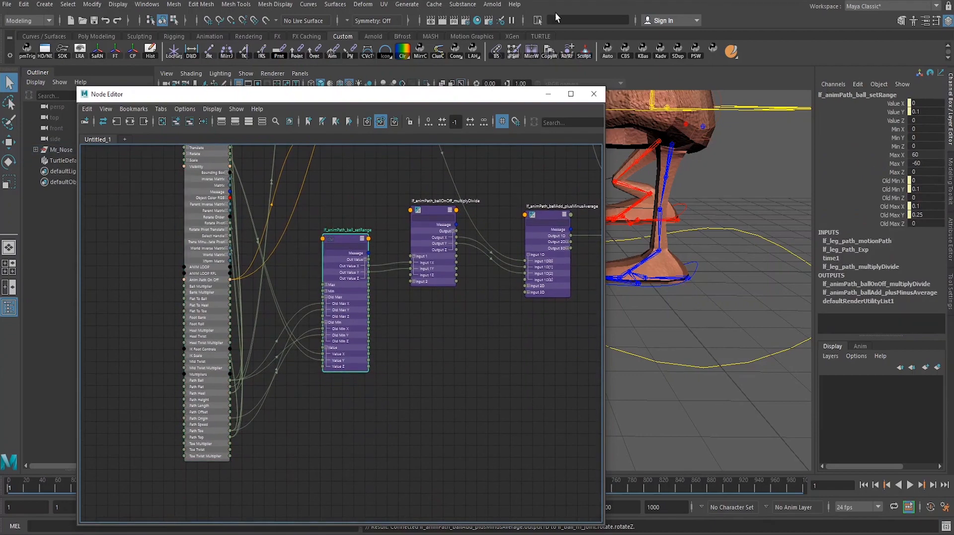
- Move the Node Editor clear of the viewport, frame the left foot, and play the animation from the first frame
drag(525, 98, 445, 369)
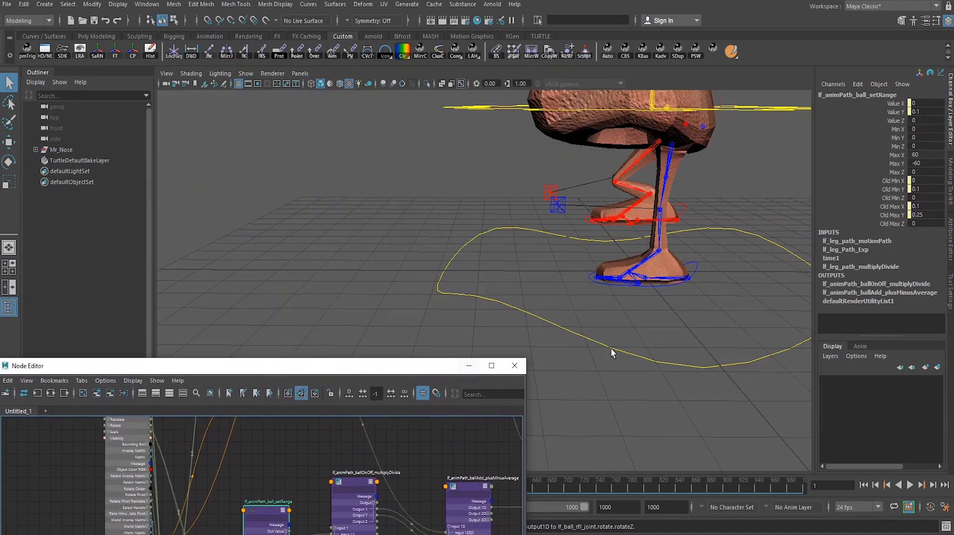
alt+drag(627, 325, 631, 352)
drag(412, 370, 399, 433)
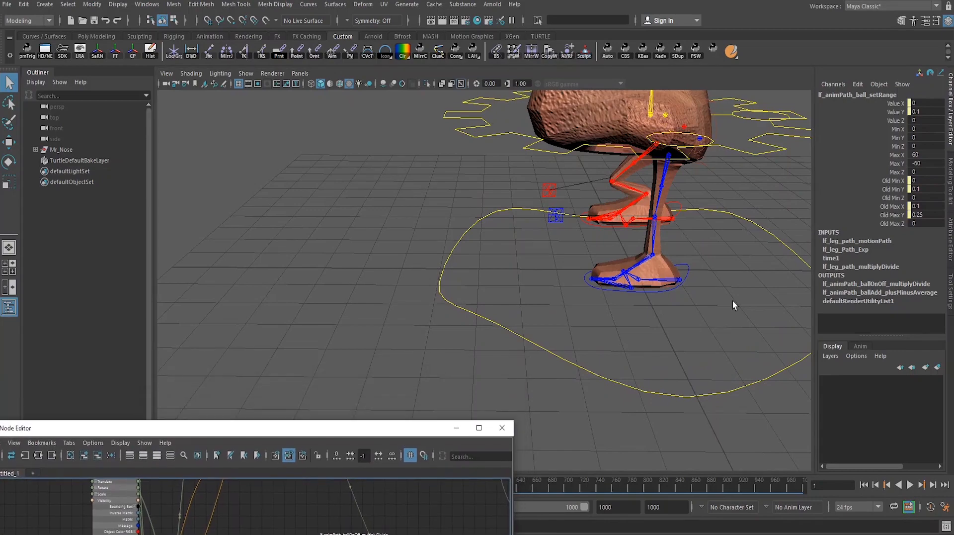
alt+middle_drag(733, 300, 605, 303)
alt+drag(605, 303, 651, 281)
alt+right_drag(651, 281, 624, 282)
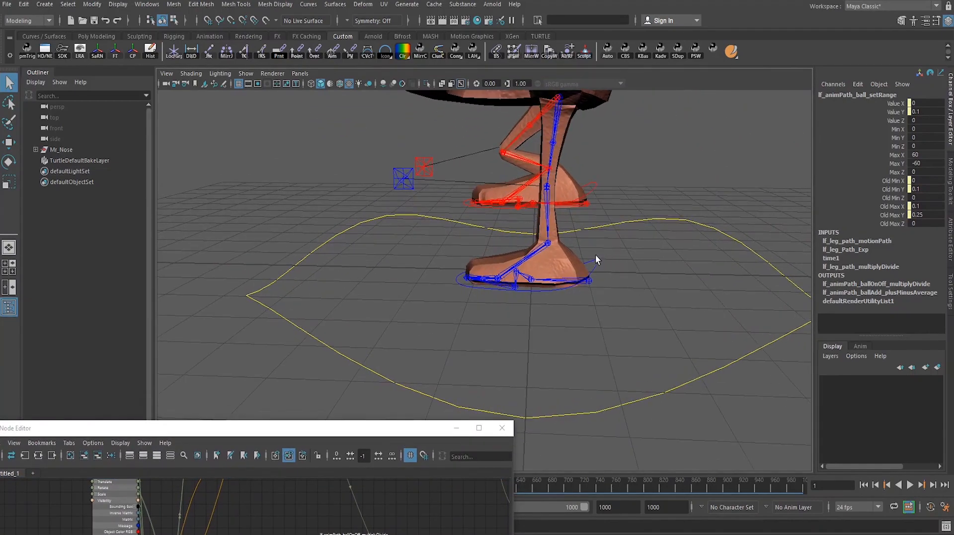
click(864, 485)
click(910, 484)
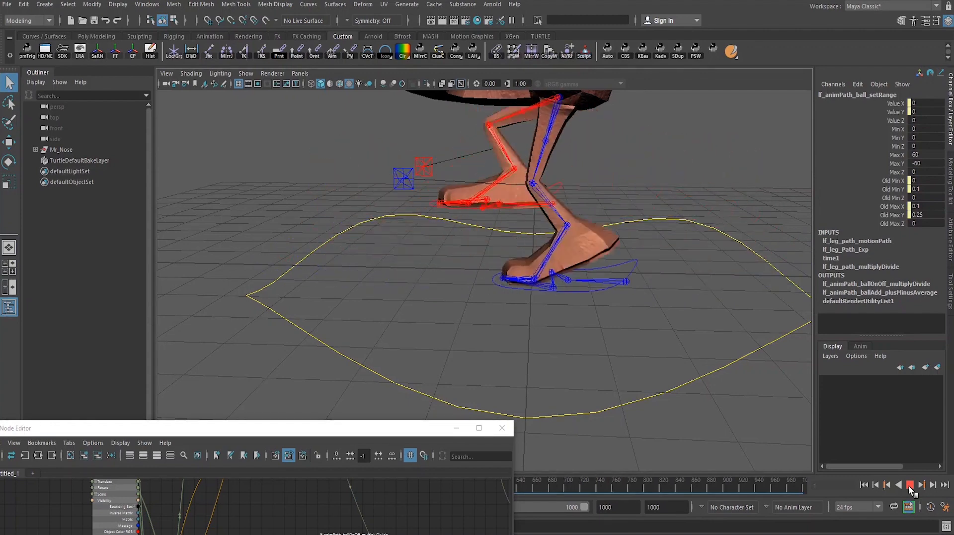
click(910, 486)
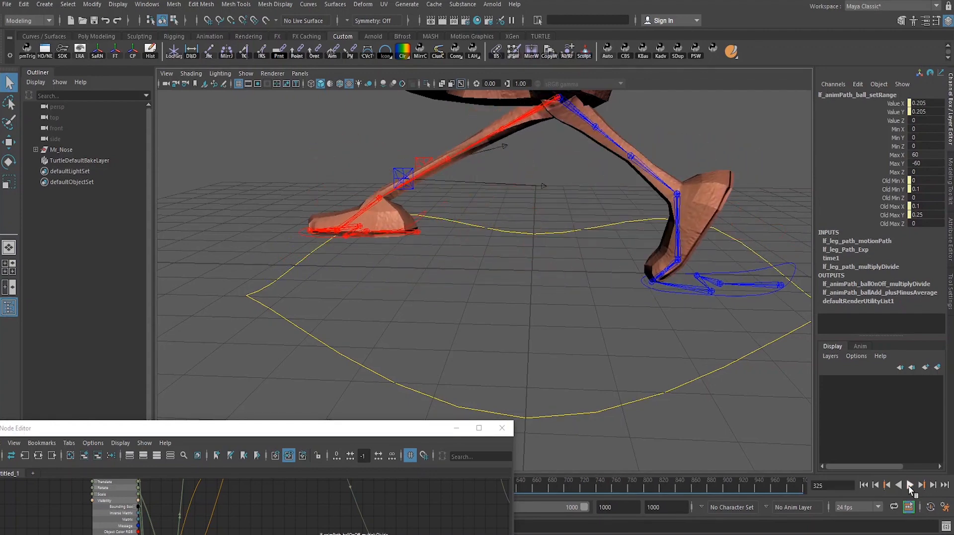
- Step four frames forward to examine the left foot's roll, and return to the first frame
click(934, 486)
click(934, 485)
click(934, 485)
click(934, 485)
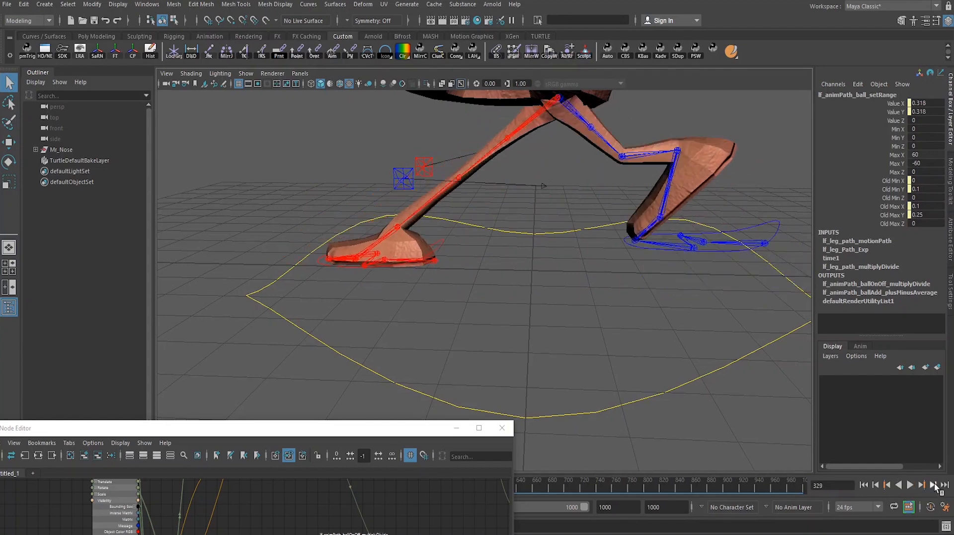
click(864, 485)
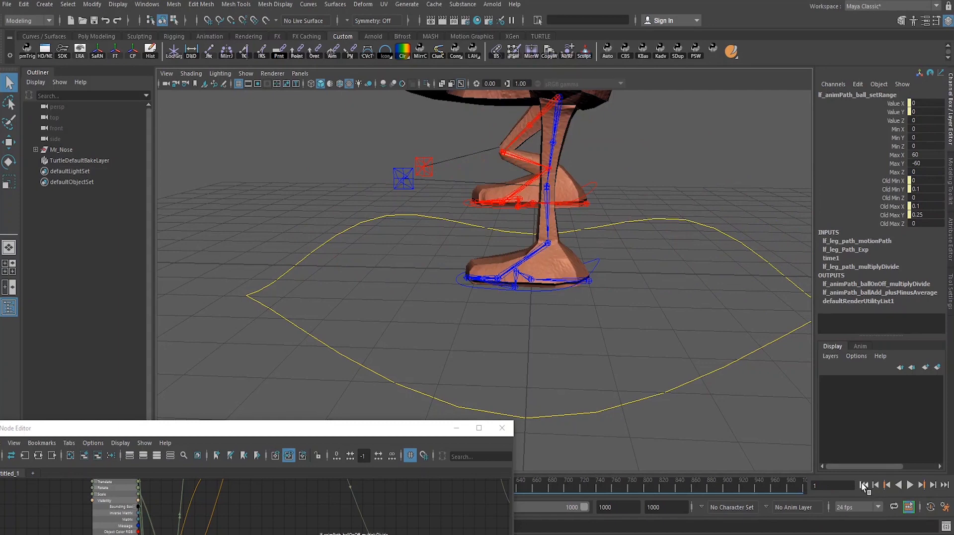
- Select lf_leg_icon, review its ANIM LOOP RFL path attributes, and play the animation to check the foot roll
drag(409, 430, 407, 428)
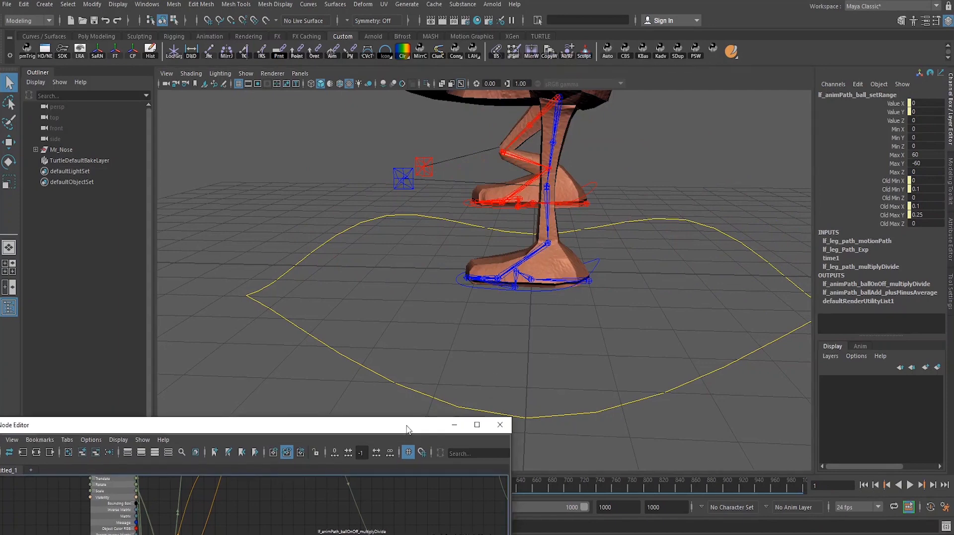
click(594, 277)
scroll(923, 278, down, 3)
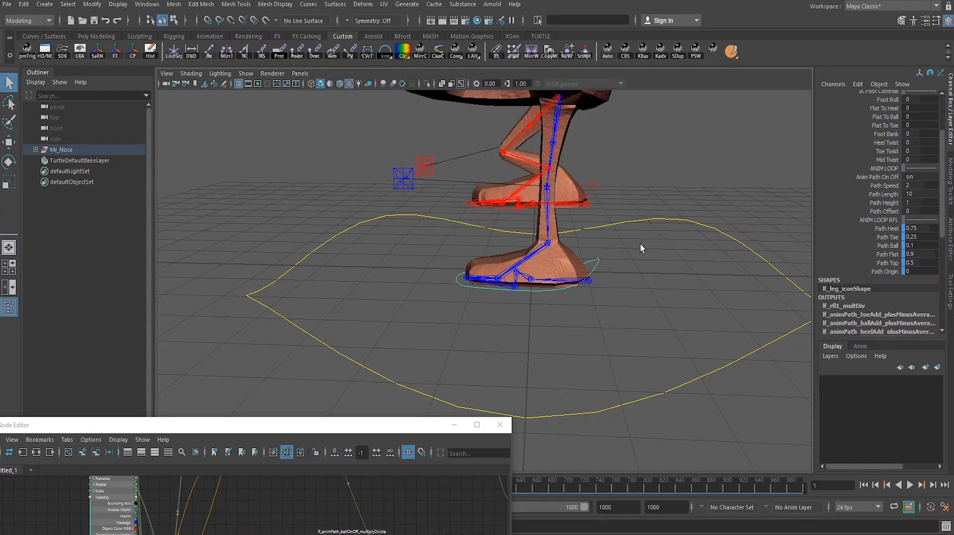
click(910, 485)
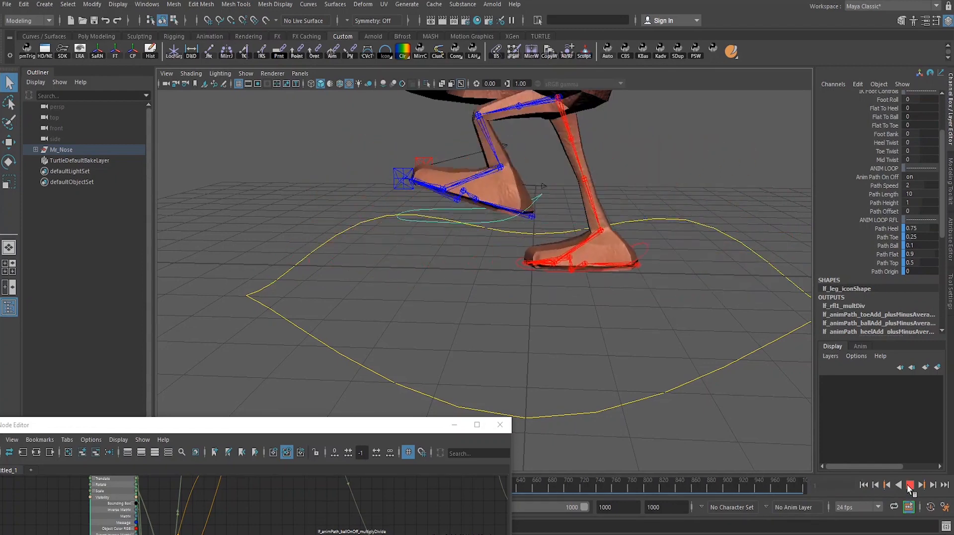
click(910, 485)
alt+middle_drag(691, 274, 678, 328)
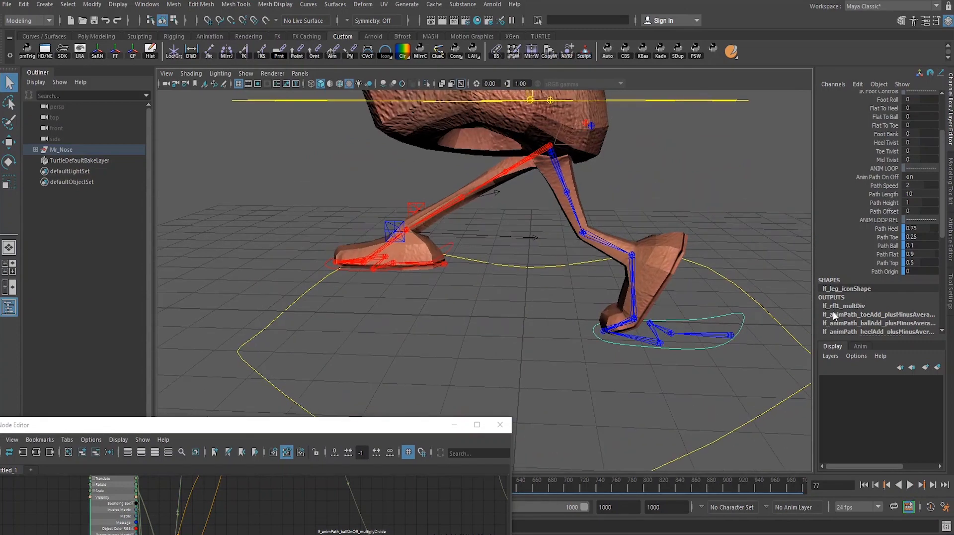
- Set lf_leg_icon's Path Offset to 5 and replay the animation from the first frame
double_click(927, 211)
key(Return)
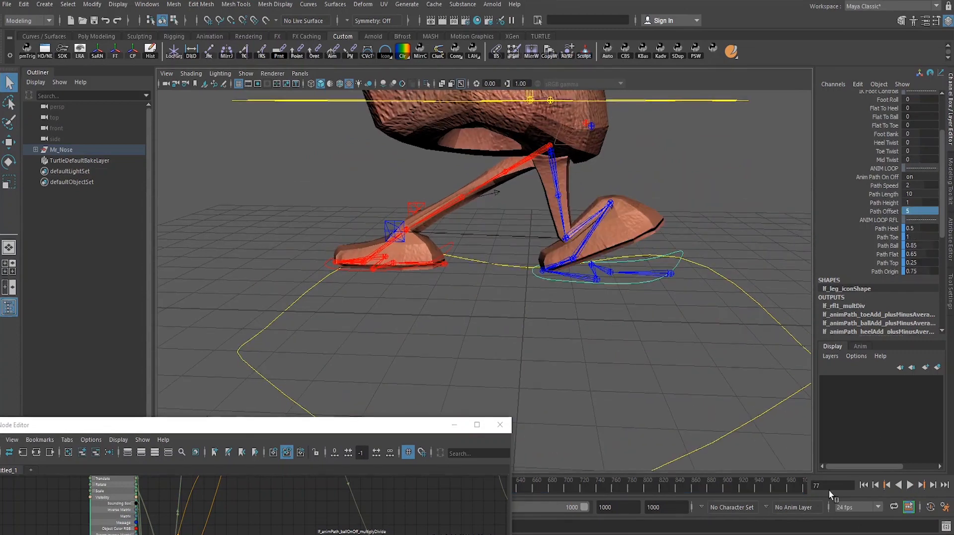
click(863, 485)
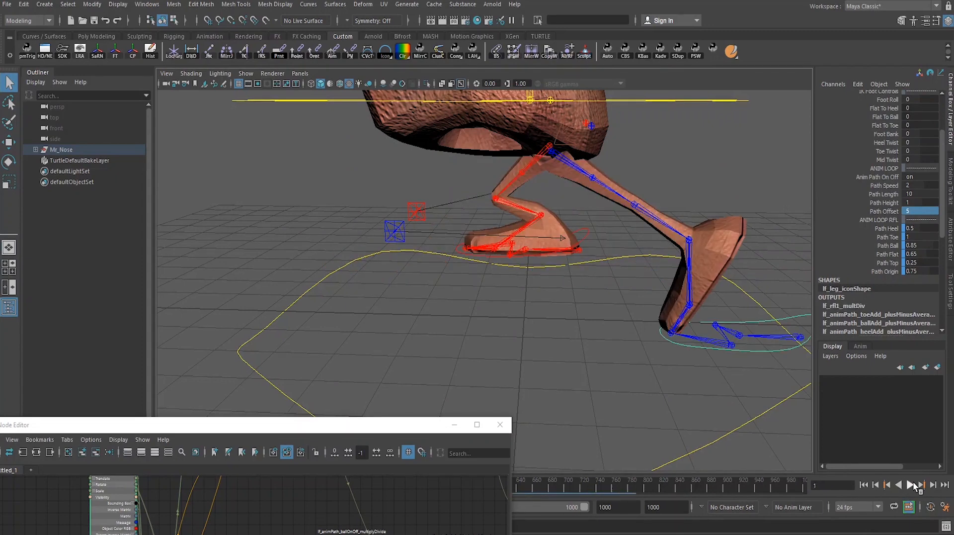
click(910, 484)
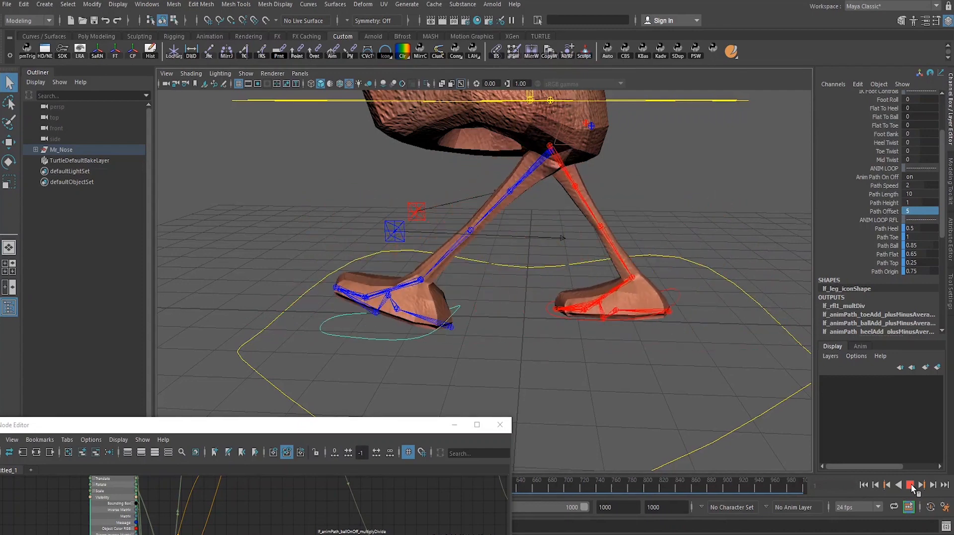
- Set lf_leg_icon's Path Offset to 10 and replay the animation from the first frame
click(911, 484)
double_click(920, 210)
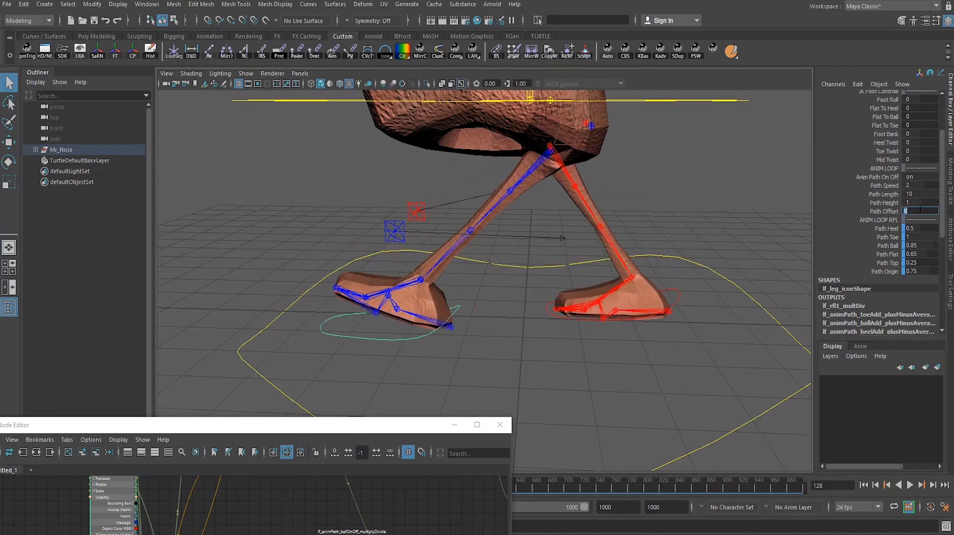
key(Return)
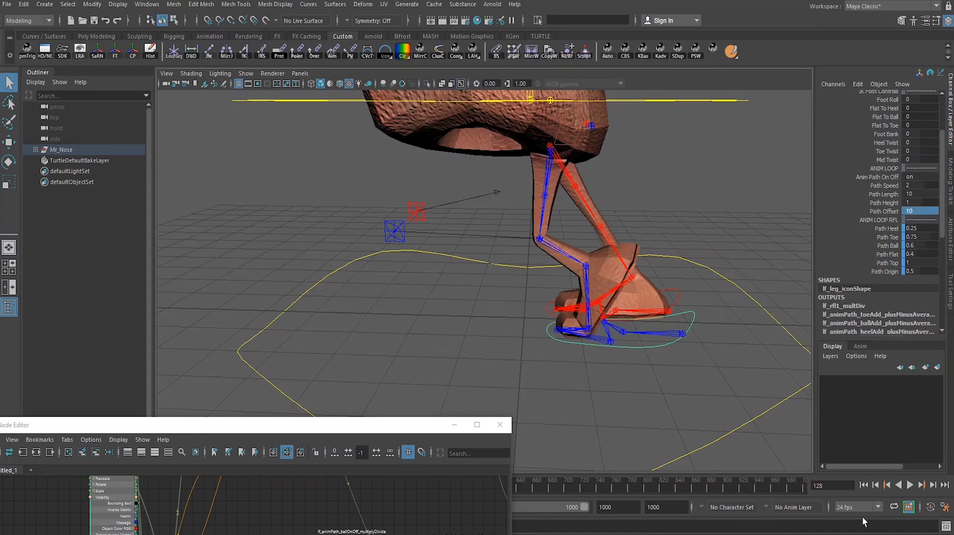
click(863, 484)
click(909, 484)
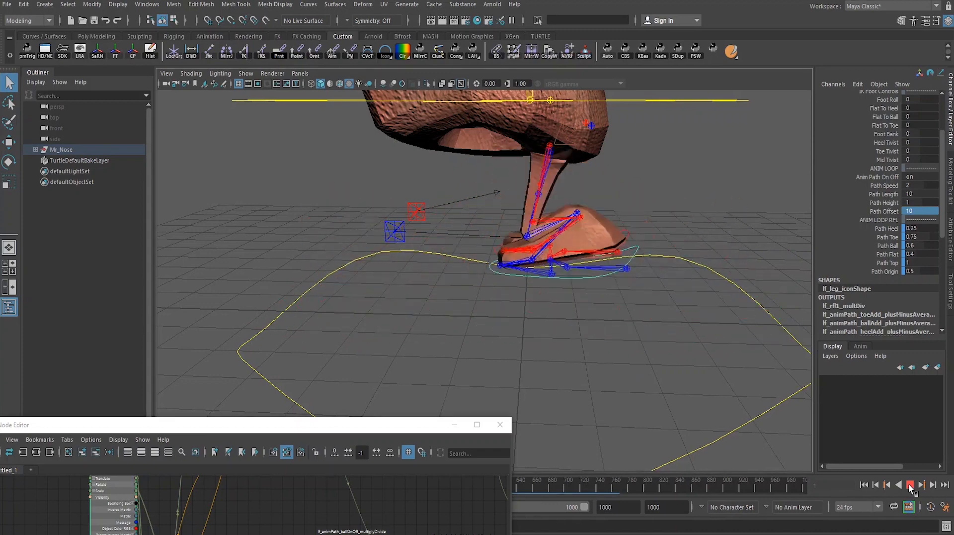
click(910, 484)
- Set lf_leg_icon's Path Offset to -5 and play the animation from the first frame to check the foot roll
double_click(907, 211)
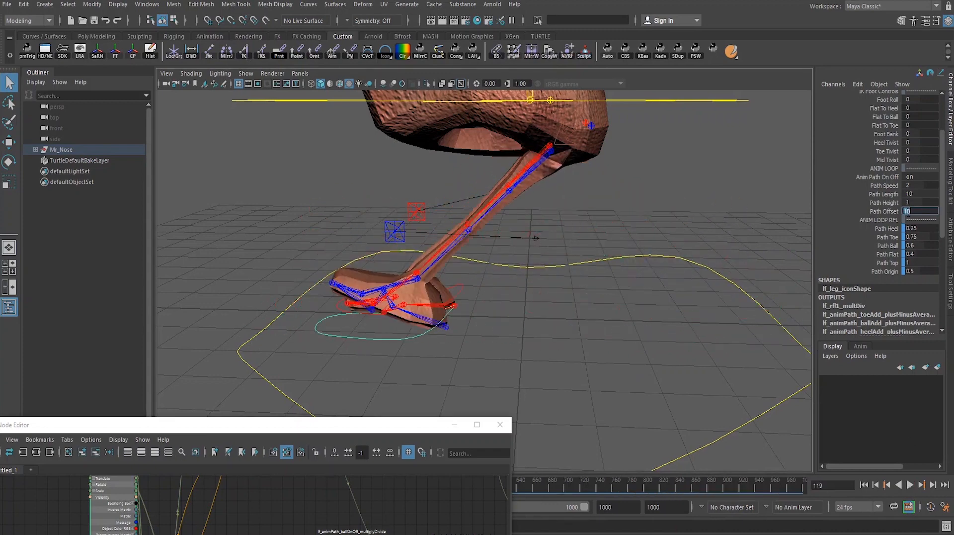
text(-5)
key(Return)
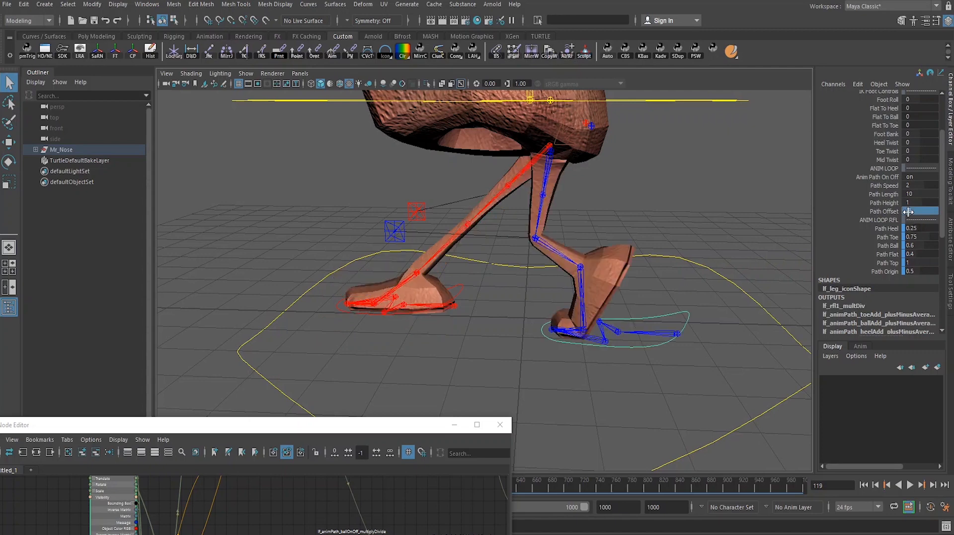
click(864, 484)
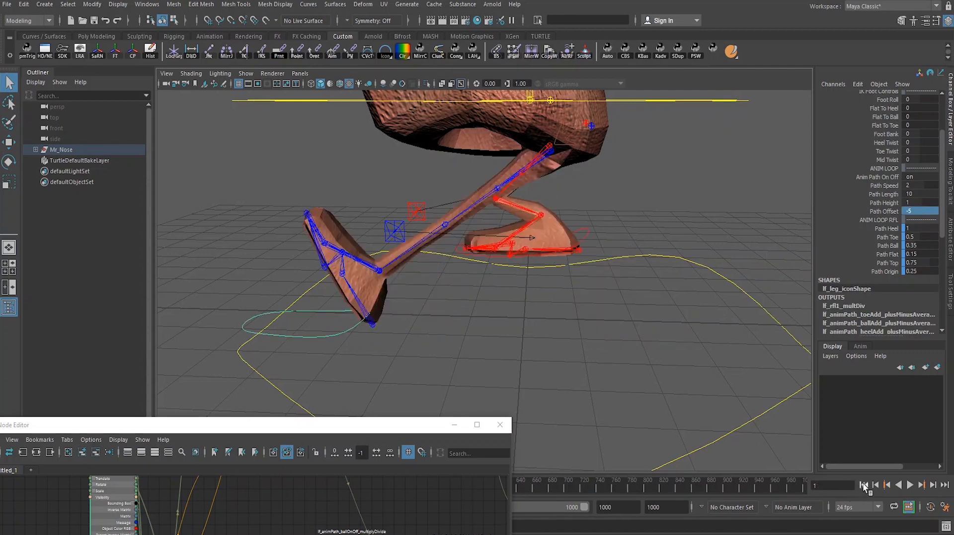
click(911, 484)
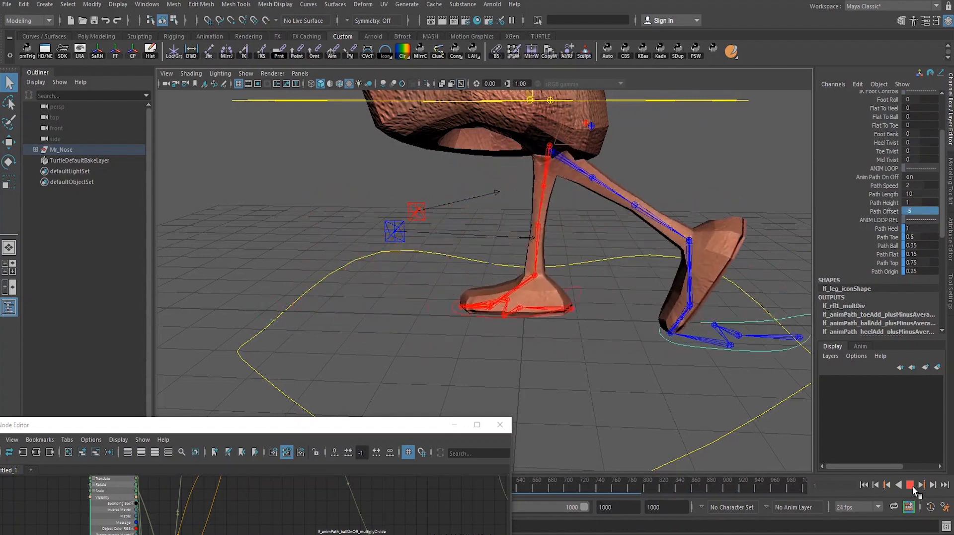
click(911, 484)
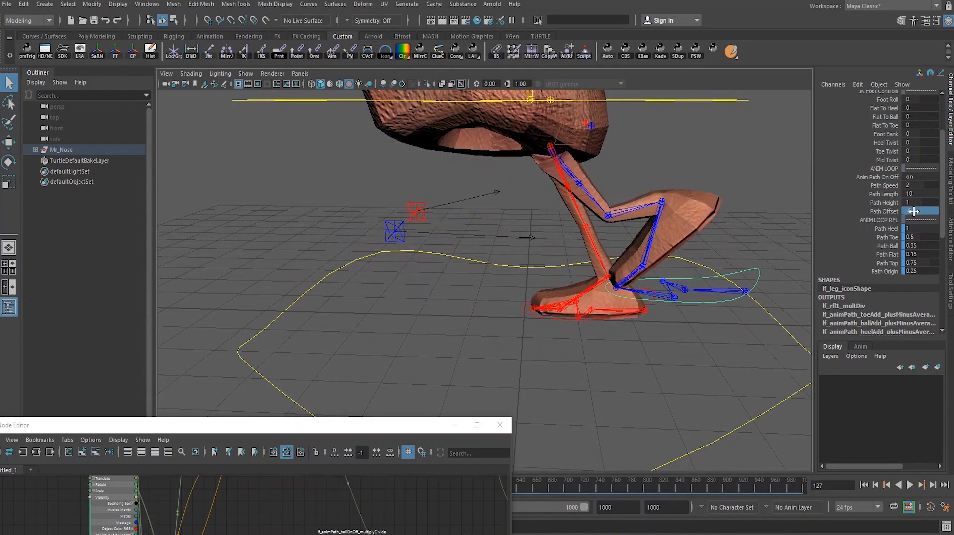
- Set lf_leg_icon's Path Offset to -10 and play the animation again from the first frame
key(Return)
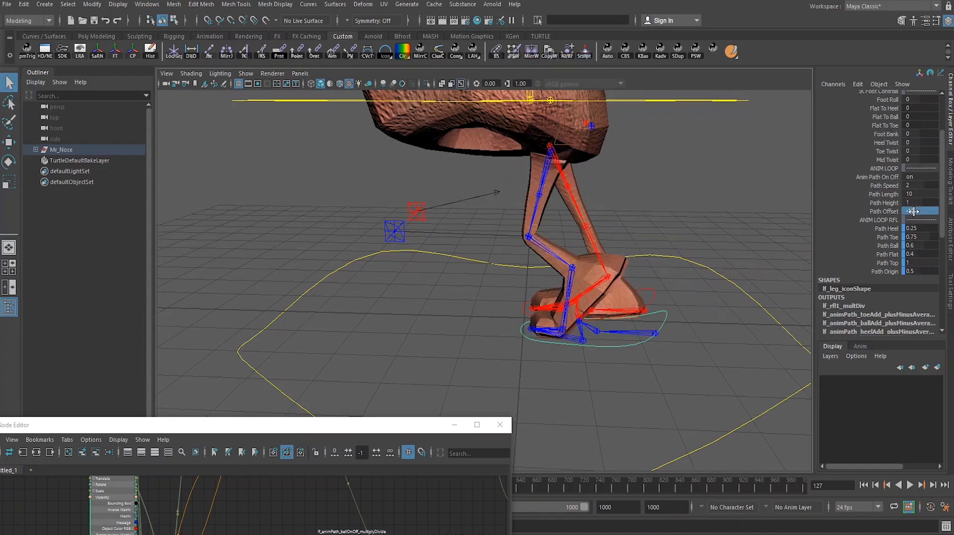
click(864, 484)
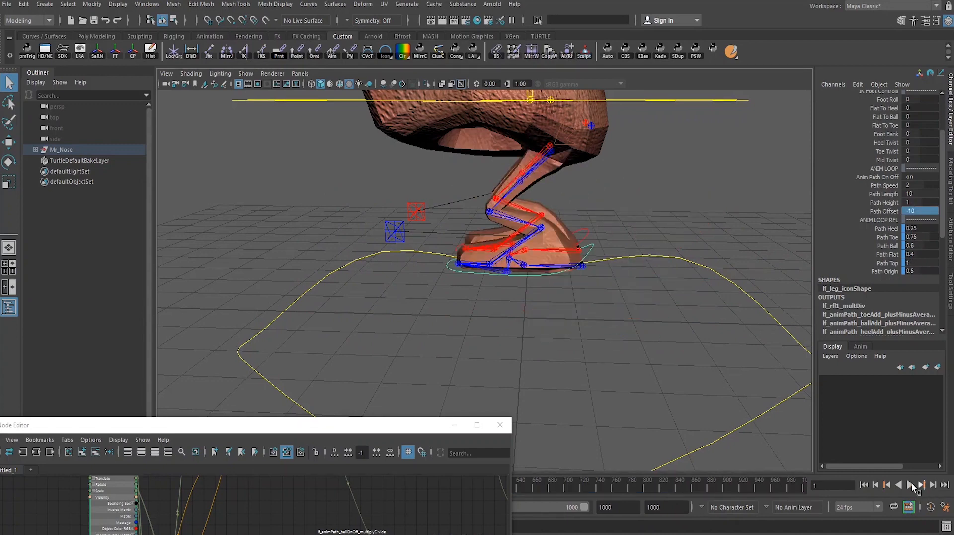
click(911, 485)
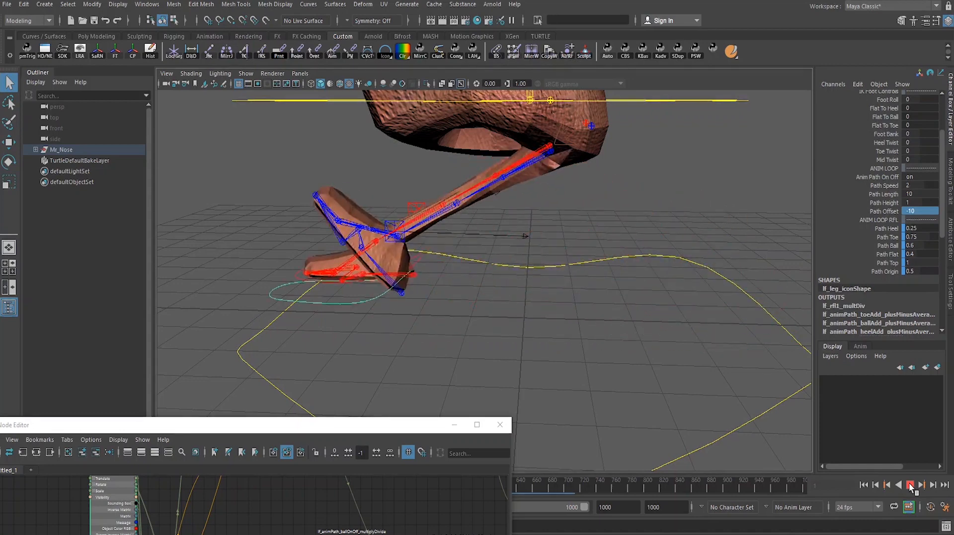
click(910, 485)
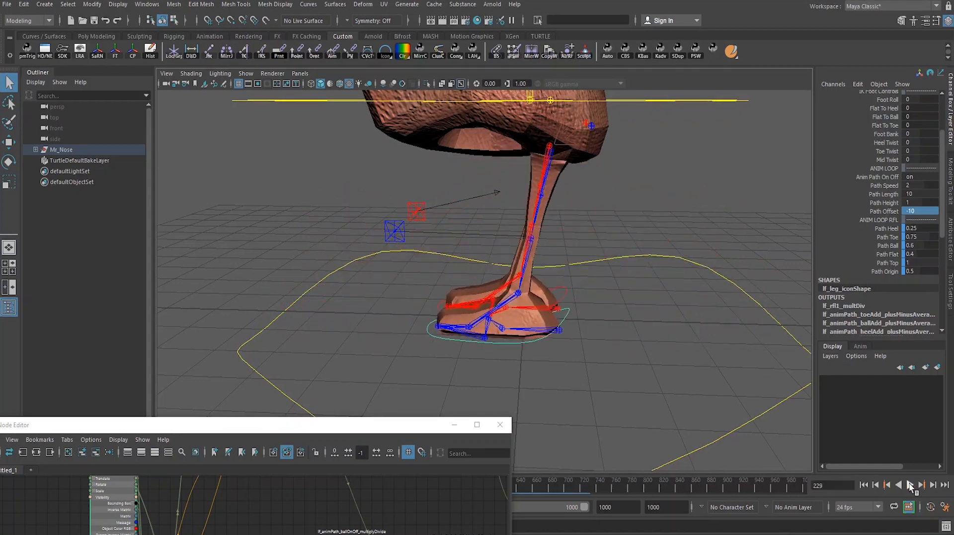
- Clear the selection, return to the first frame, and move the Node Editor out of the way of the viewport
click(611, 360)
alt+drag(611, 360, 630, 390)
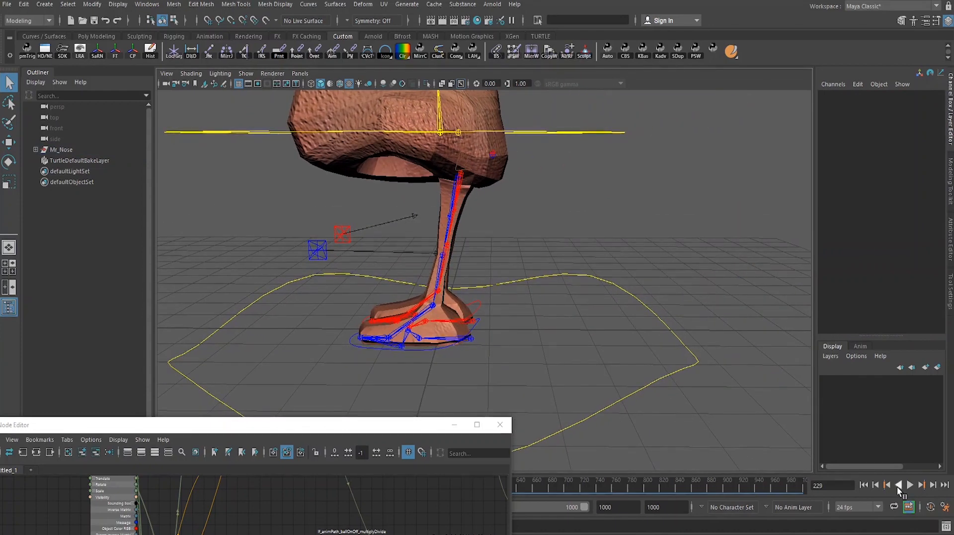
click(864, 485)
drag(403, 430, 601, 416)
click(699, 410)
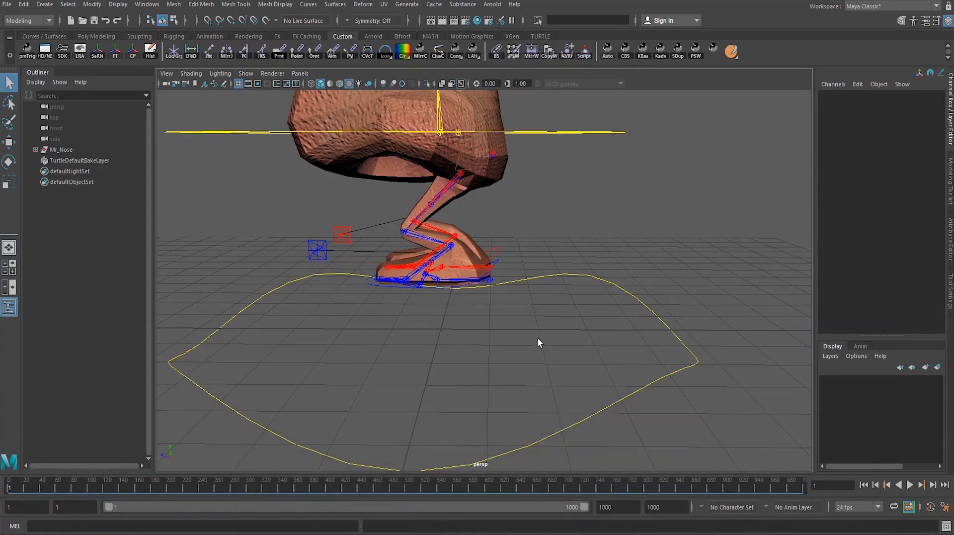
- Select lf_leg_icon and set its Path Offset to 0
click(498, 263)
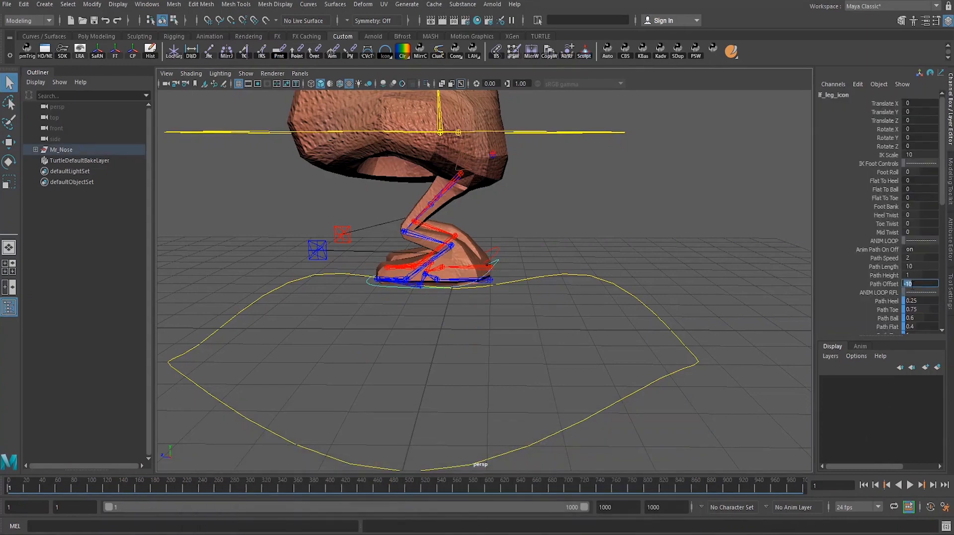
click(912, 287)
text(0)
key(Return)
- Clear the selection and examine both legs' first-frame pose from several angles
click(573, 321)
alt+drag(572, 320, 542, 347)
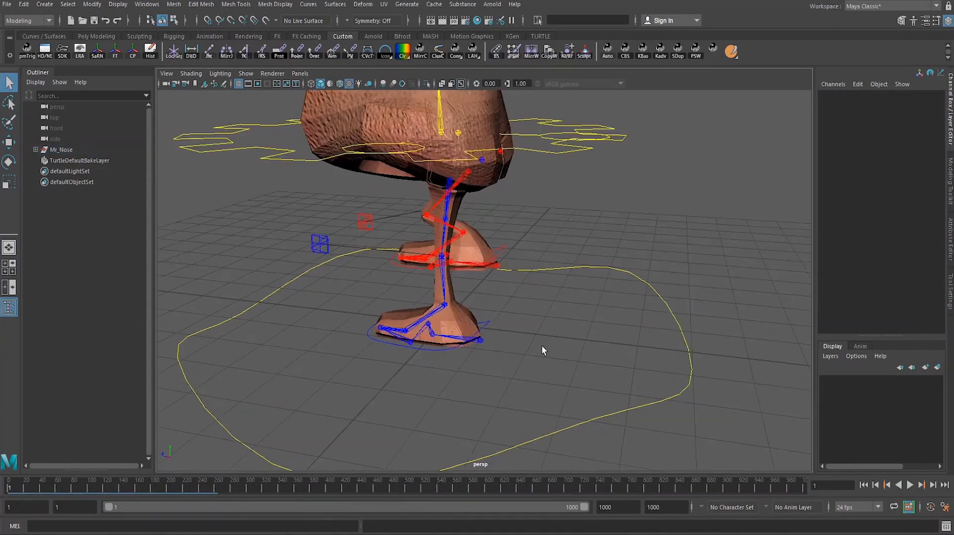
alt+right_drag(543, 348, 568, 347)
alt+drag(568, 348, 596, 349)
alt+middle_drag(596, 348, 639, 356)
alt+right_drag(639, 356, 670, 363)
alt+drag(670, 363, 603, 329)
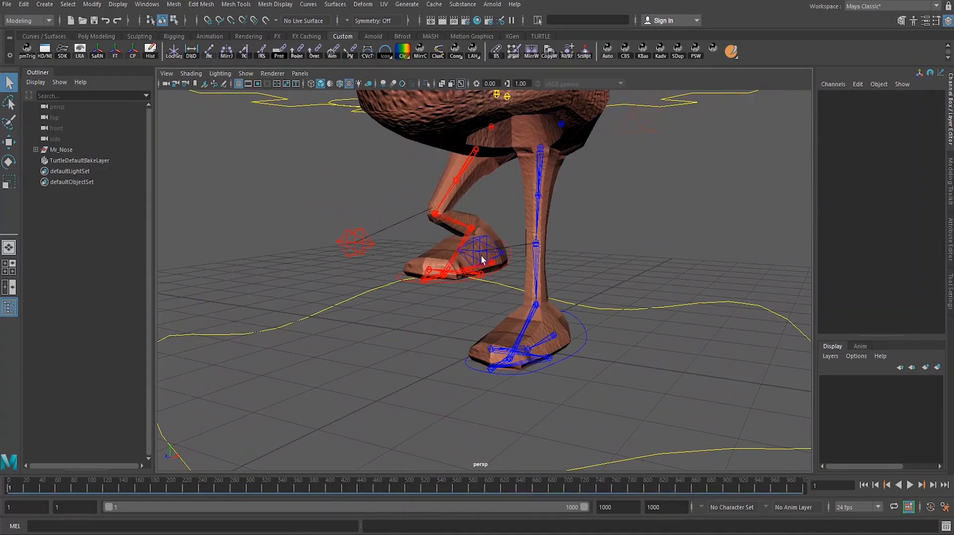
alt+drag(502, 272, 482, 294)
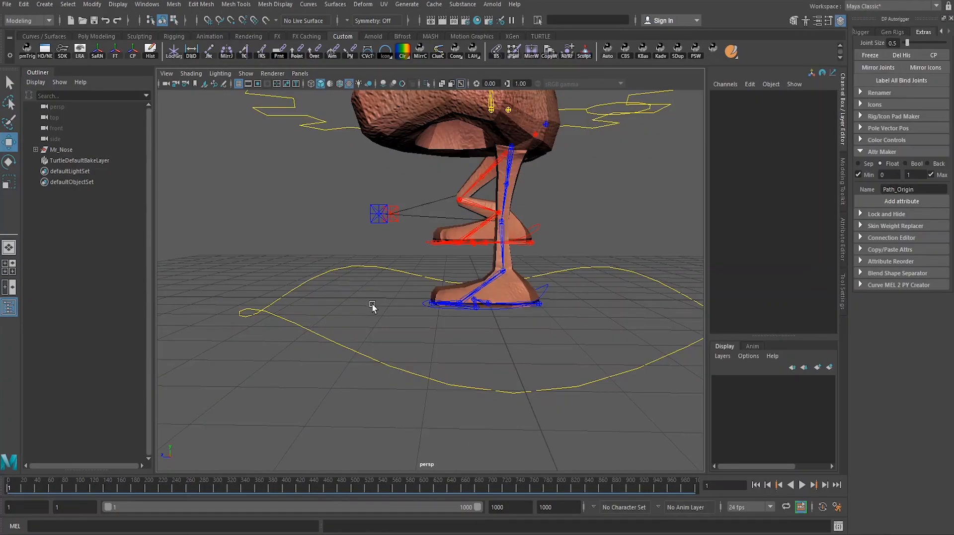
alt+drag(373, 305, 411, 320)
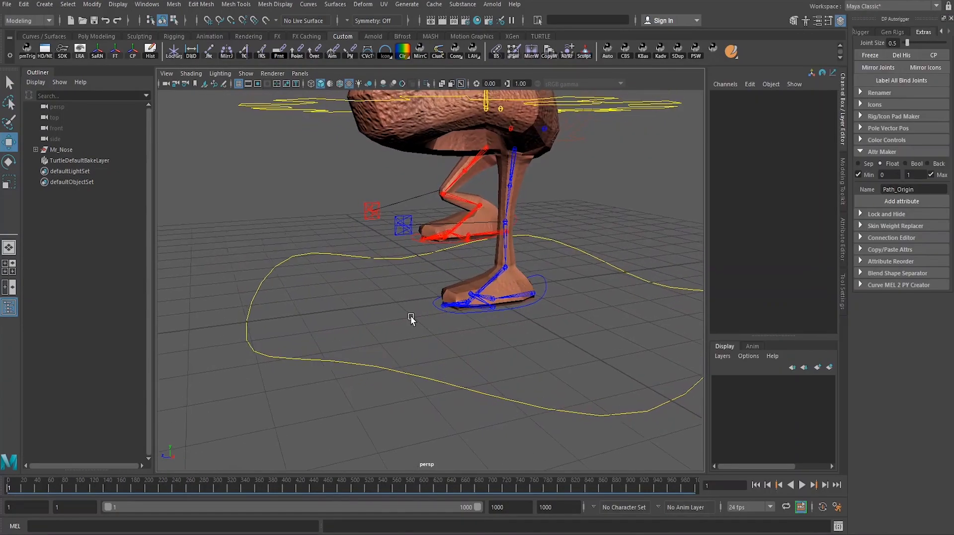
alt+middle_drag(410, 319, 398, 328)
alt+right_drag(398, 328, 484, 338)
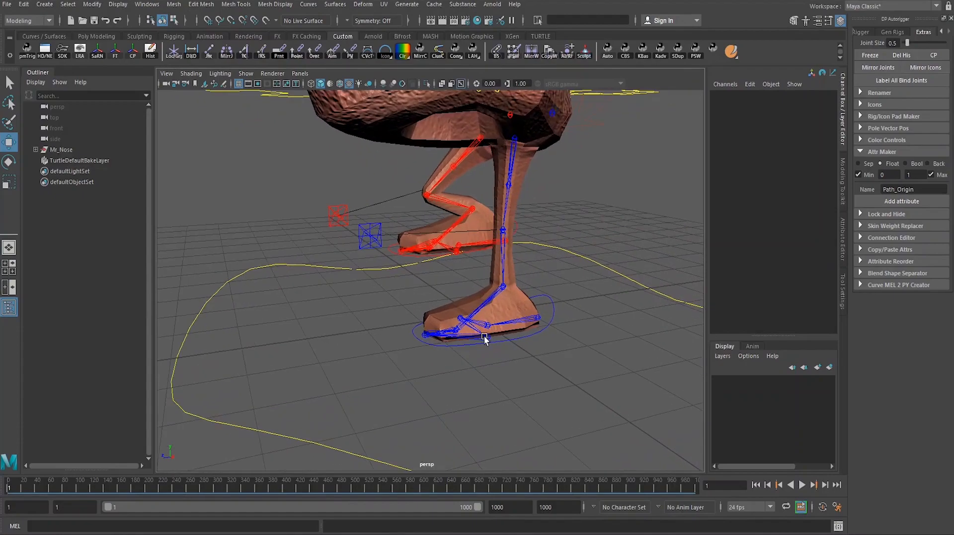
- Select rt_leg_icon and review its ANIM LOOP attributes and the right leg's pose relative to the left leg
click(518, 229)
scroll(743, 265, down, 1)
scroll(747, 266, up, 1)
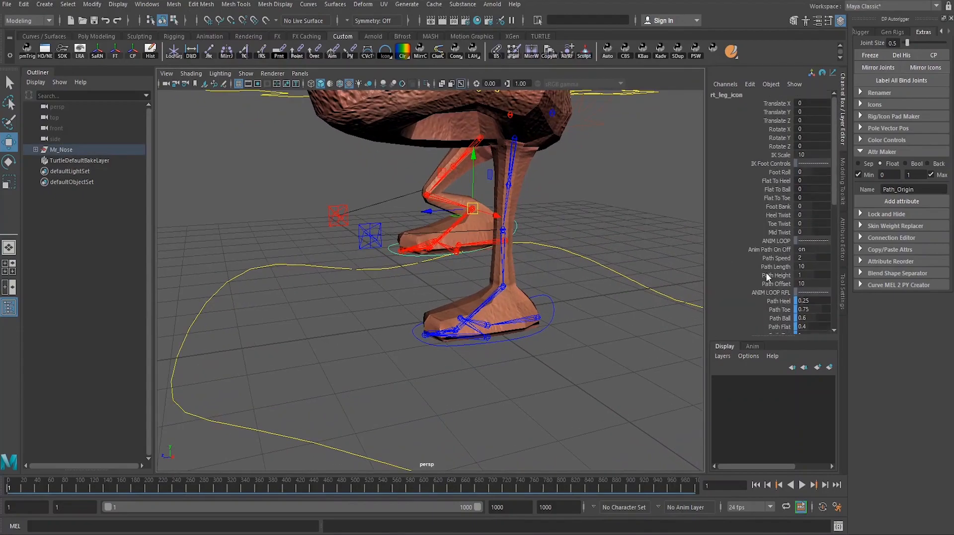
alt+drag(533, 234, 547, 265)
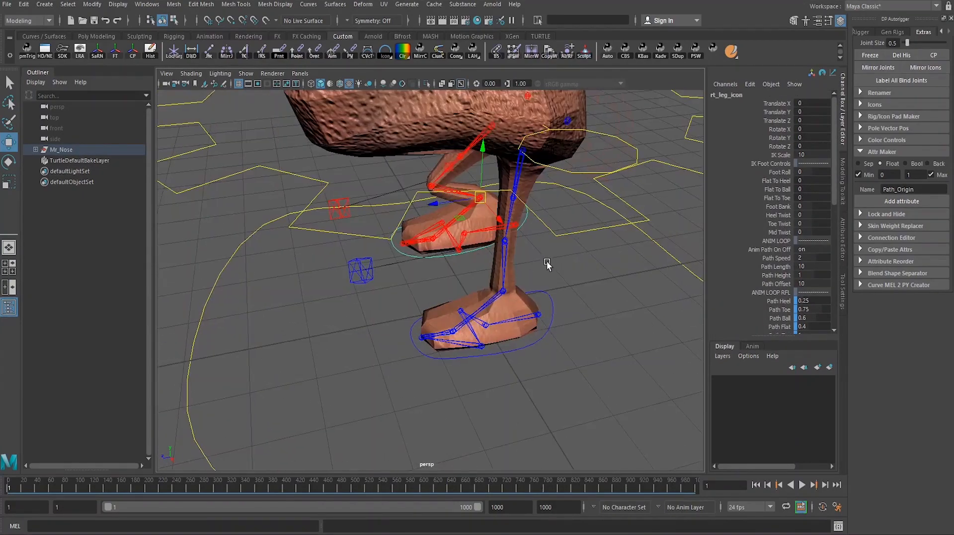
alt+drag(568, 352, 548, 246)
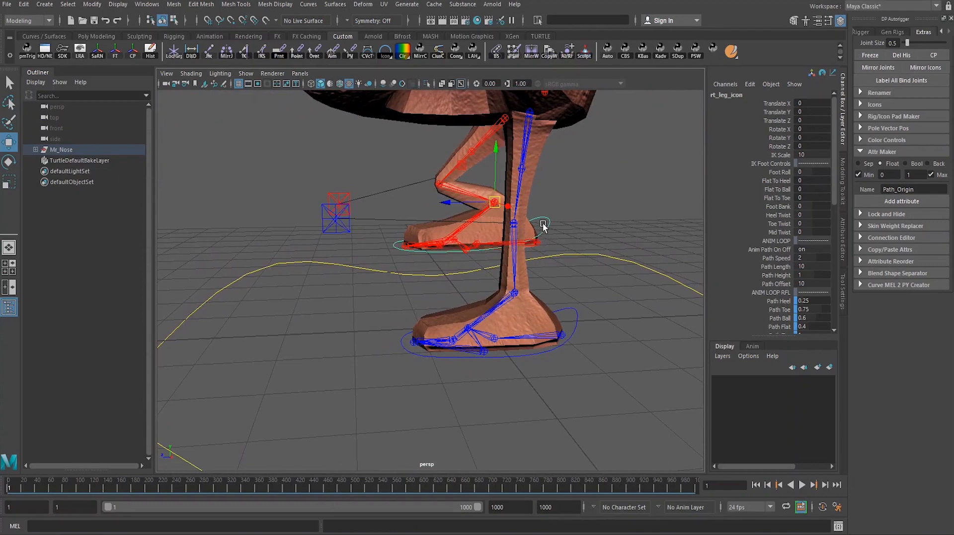
alt+drag(543, 224, 543, 224)
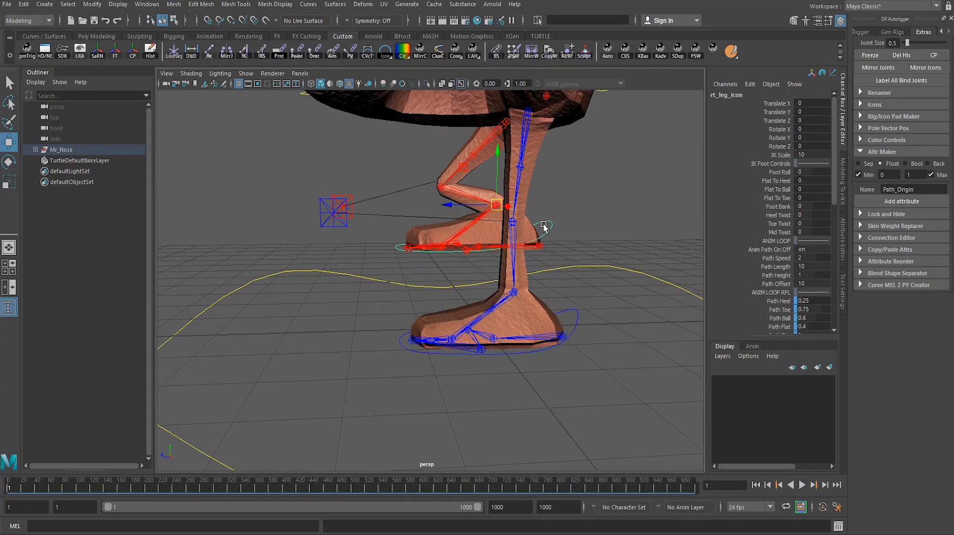
mouse_move(497, 225)
alt+mouse_down()
mouse_move(527, 222)
mouse_move(489, 216)
alt+mouse_up()
click(598, 206)
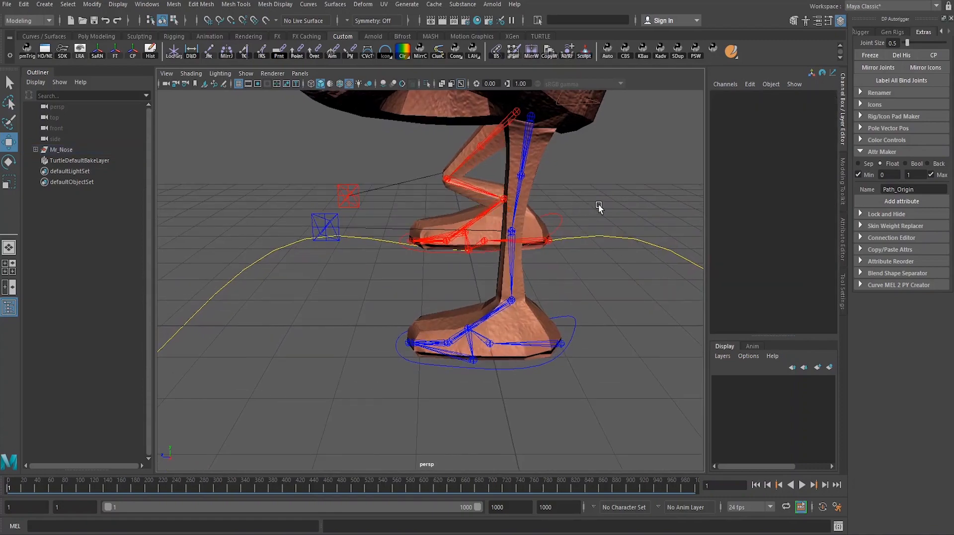
alt+drag(600, 210, 566, 200)
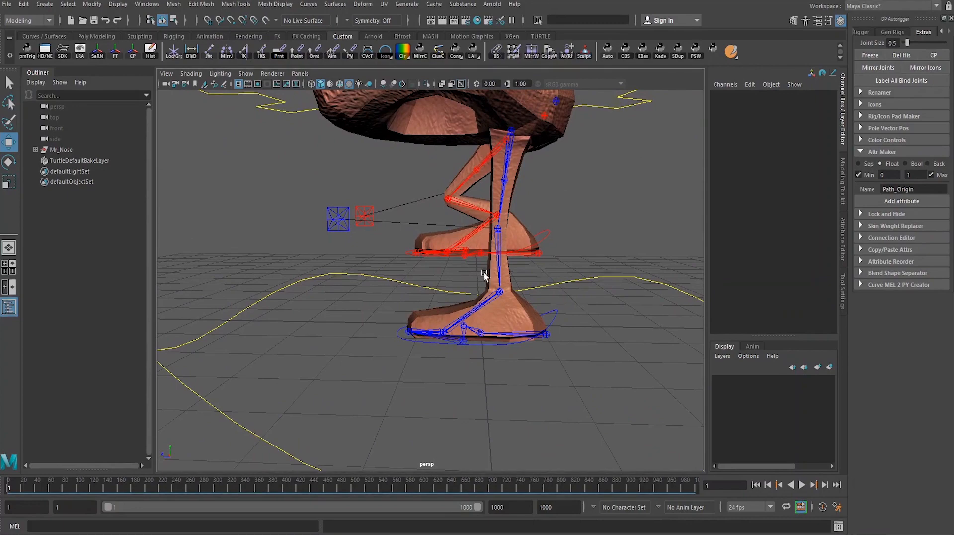
alt+drag(444, 260, 402, 209)
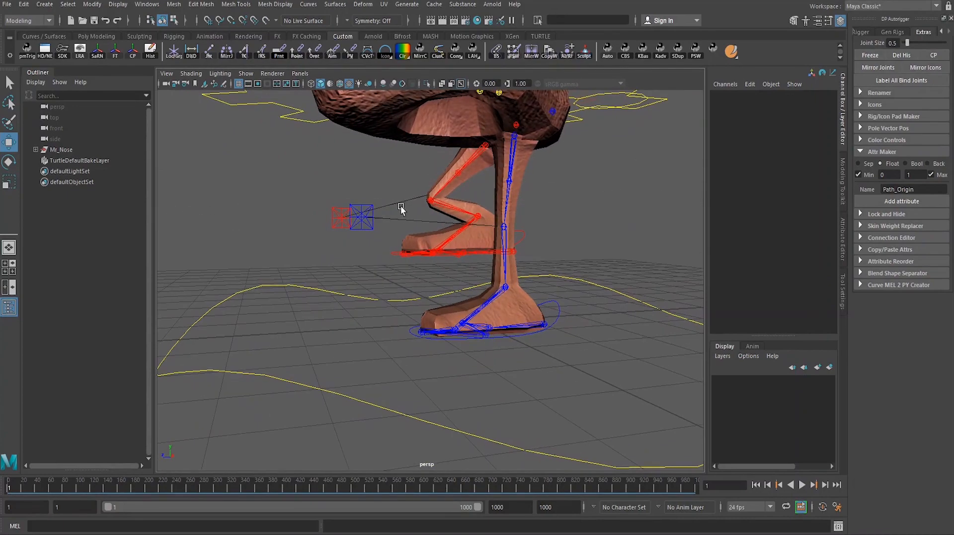
alt+drag(555, 241, 532, 242)
click(553, 235)
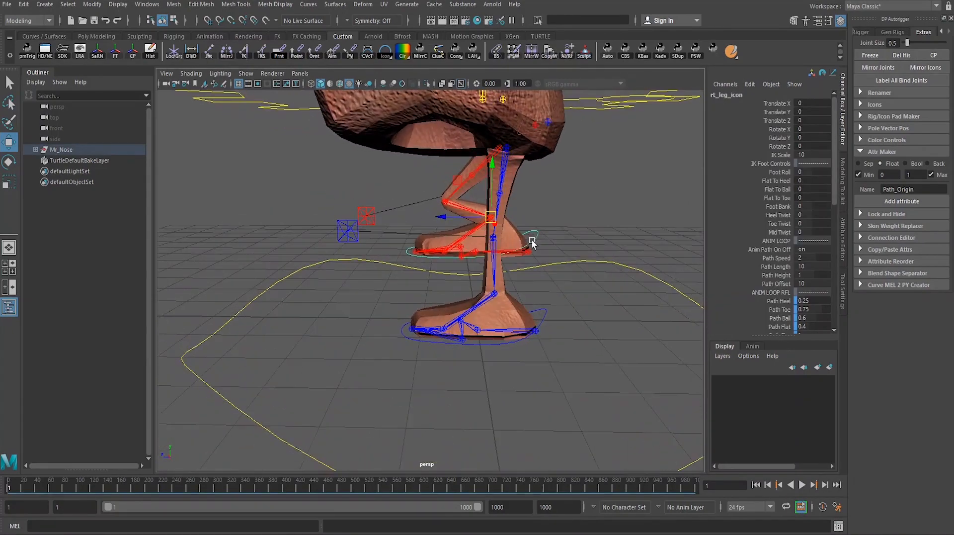
- Play the animation, then replay it from the first frame to compare both legs' walk cycle and foot roll
click(801, 485)
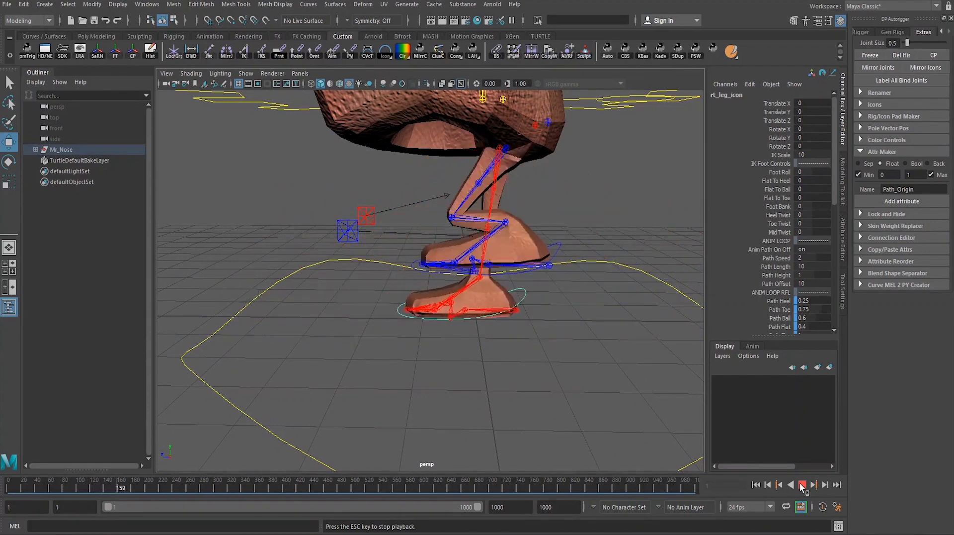
click(801, 485)
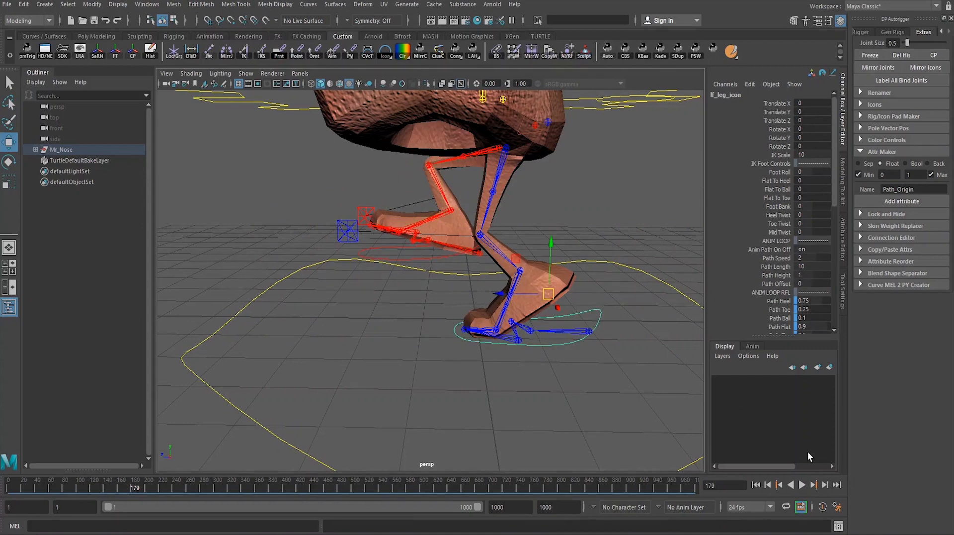
click(756, 485)
click(803, 485)
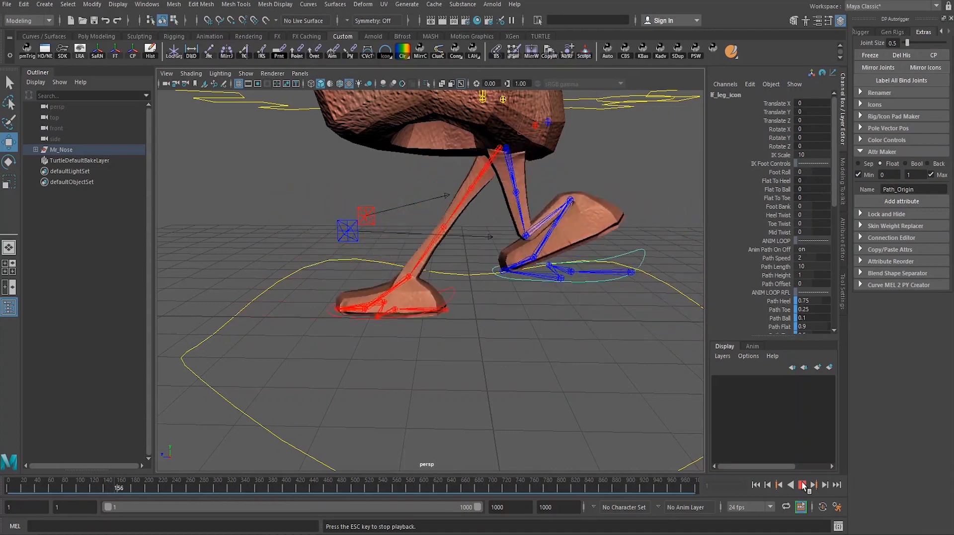
click(802, 485)
- Return to the first frame and set lf_leg_icon's Path Offset to 5
click(756, 485)
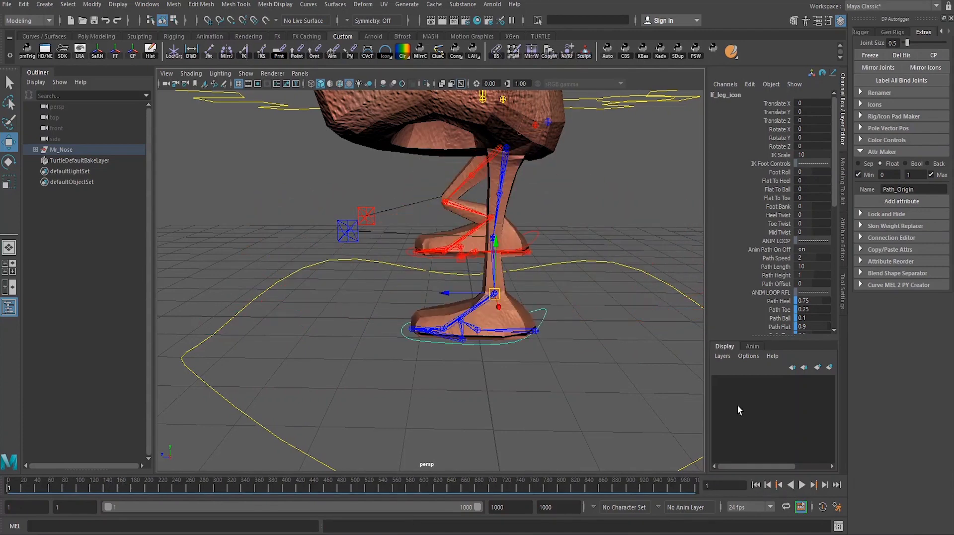
double_click(807, 283)
text(5)
key(Return)
- Select rt_leg_icon and set its Path Offset to -5
click(531, 227)
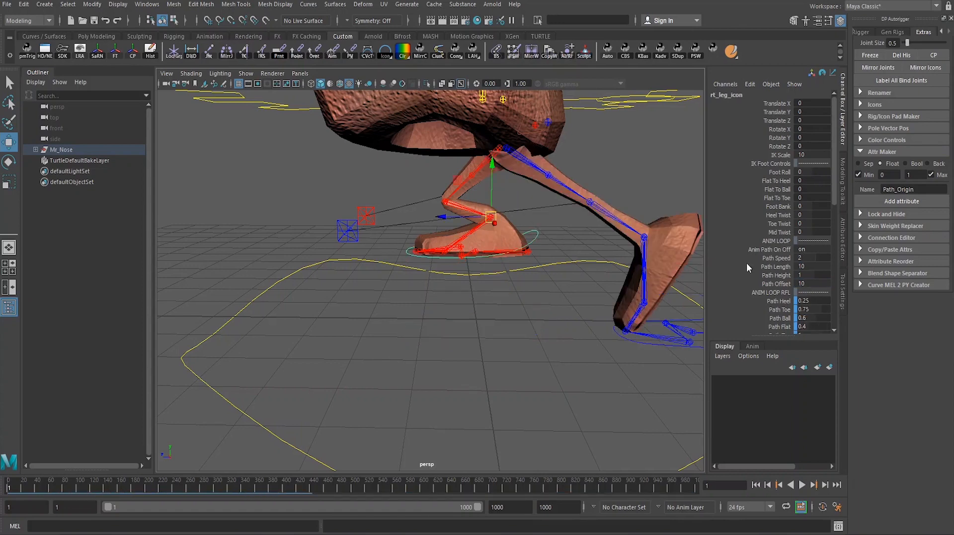
double_click(804, 283)
text(-)
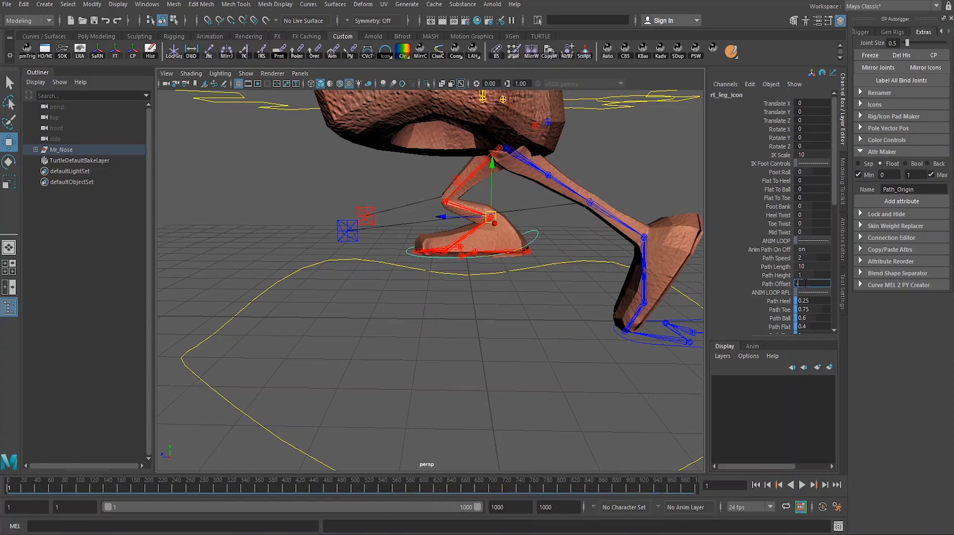
text(5)
key(Return)
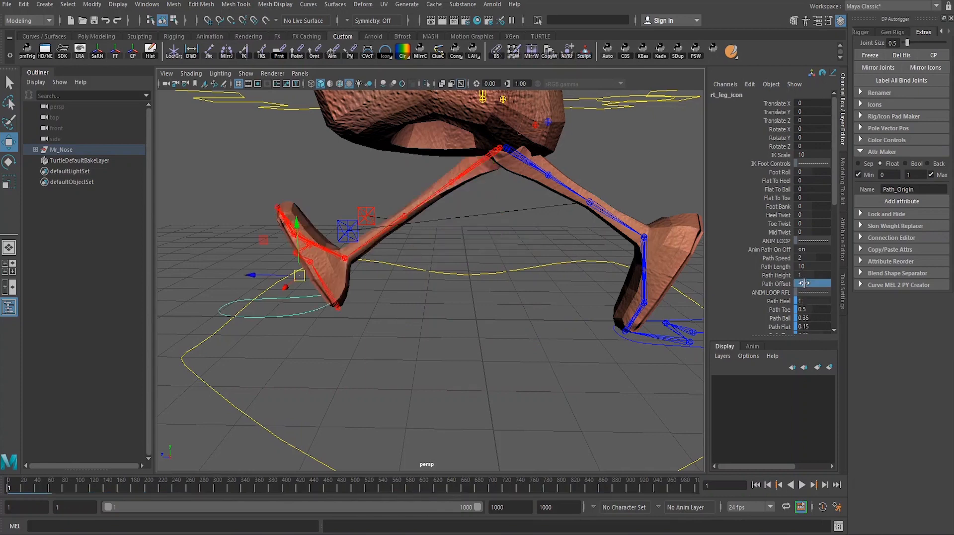
- Play the walk cycle to check both legs' alternating motion with the opposing Path Offset values, and return to the first frame
click(802, 484)
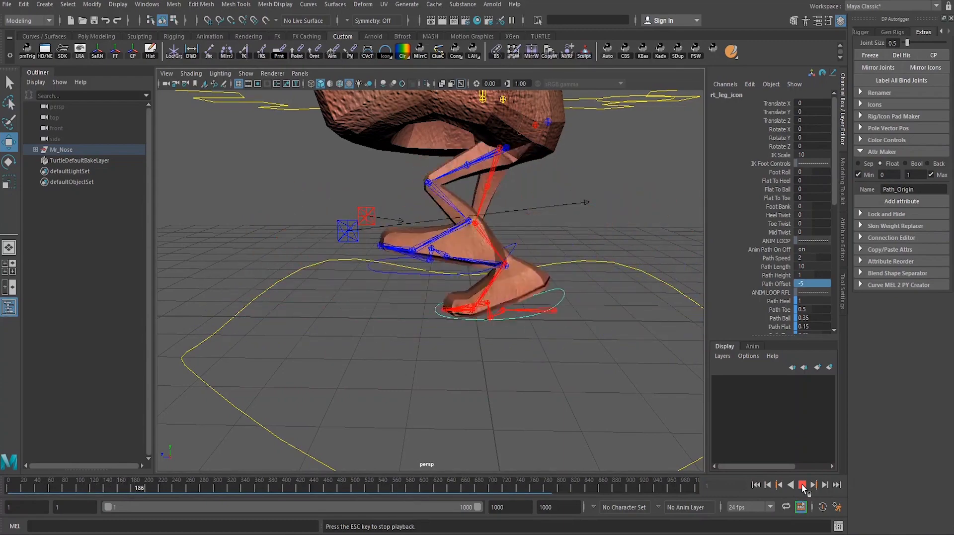
click(802, 485)
click(756, 485)
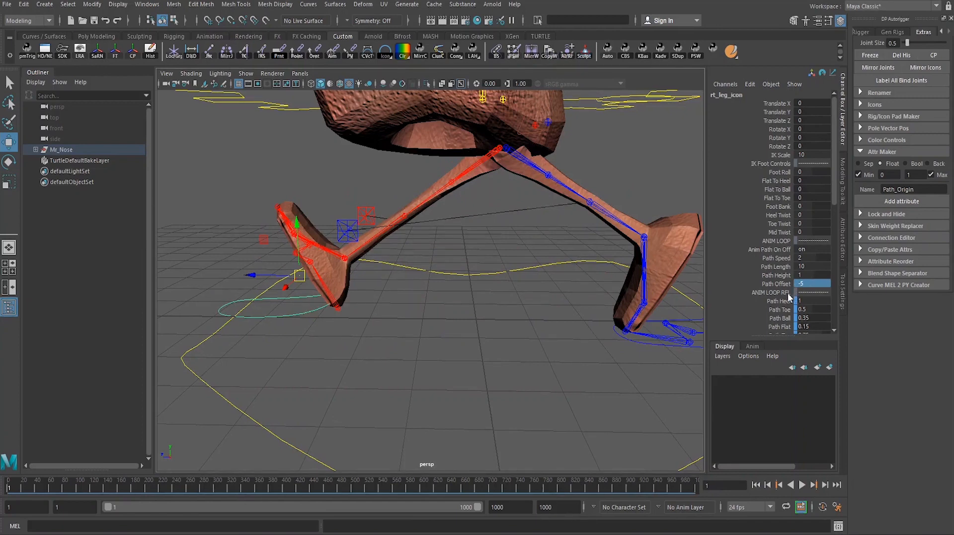
- Replay the animation from a more distant viewpoint to examine both legs' stride and foot roll, and rewind to the start
scroll(503, 318, down, 1)
alt+drag(503, 318, 686, 294)
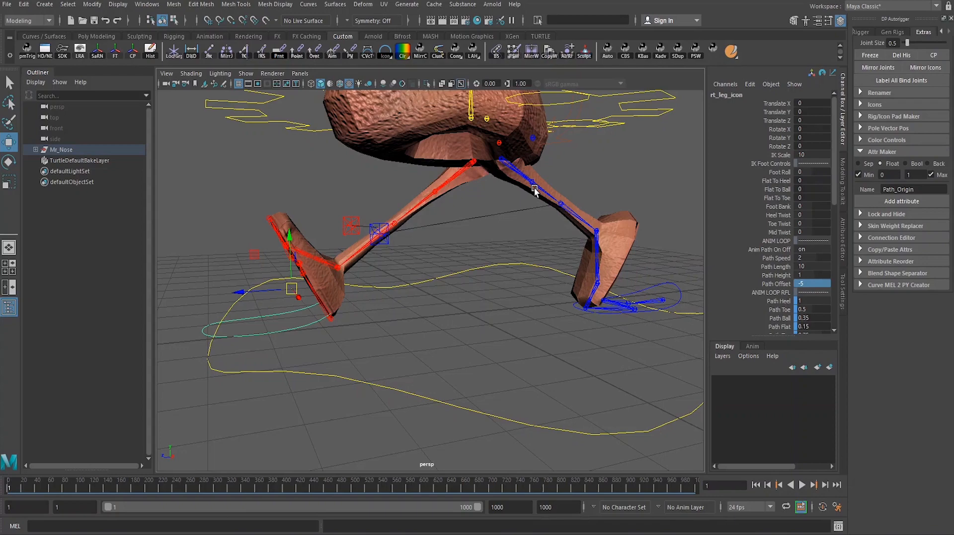
alt+drag(496, 270, 438, 268)
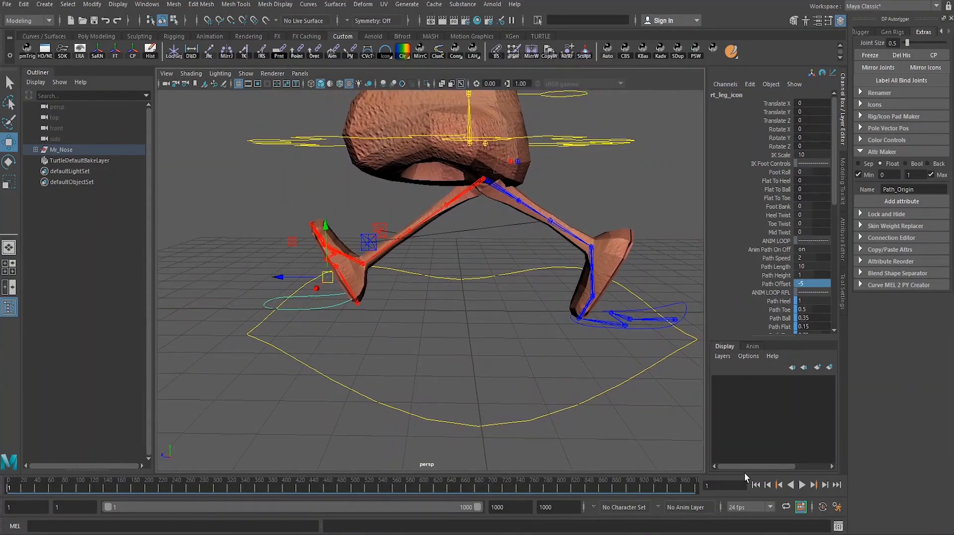
click(802, 484)
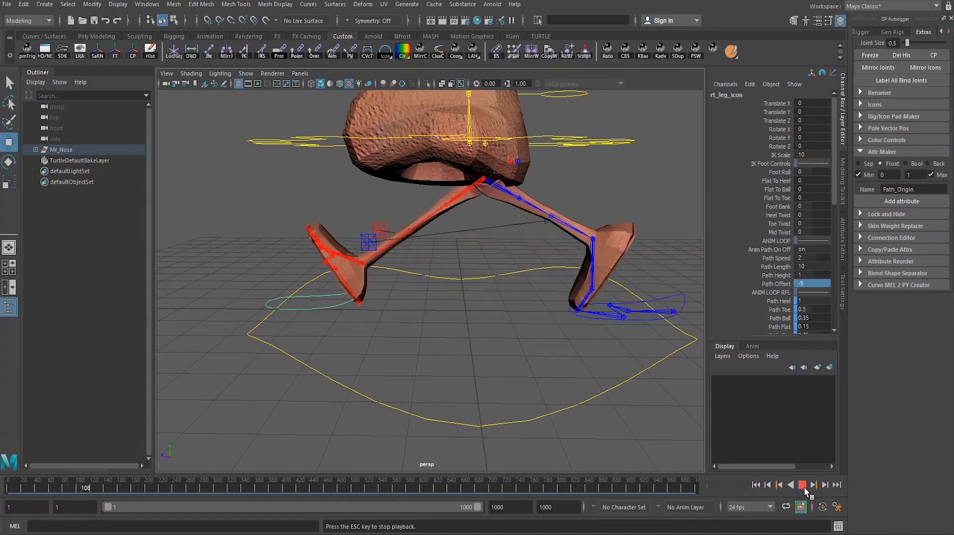
click(802, 484)
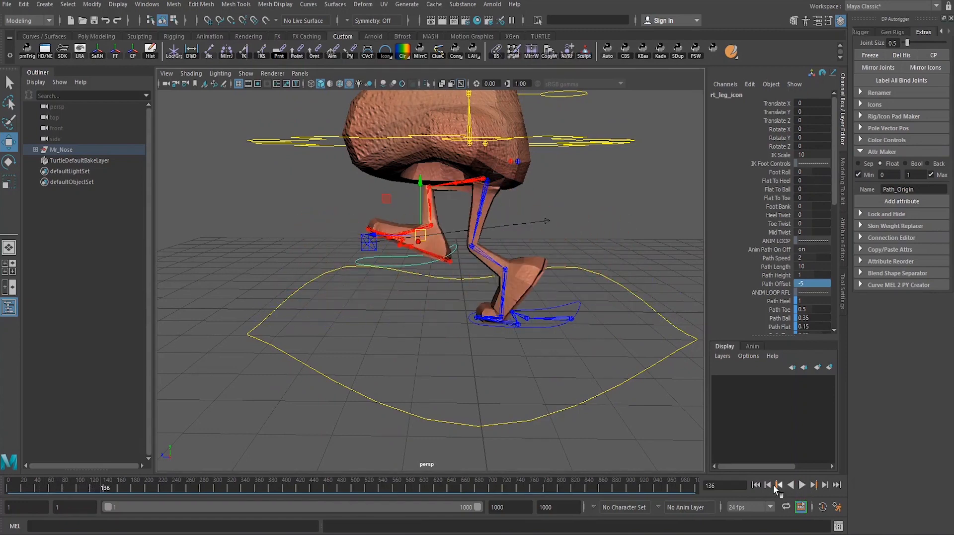
click(756, 485)
- Examine the two legs' opposing stride poses at the first frame and clear the rt_leg_icon selection
mouse_move(640, 383)
alt+mouse_down()
mouse_move(564, 362)
mouse_move(575, 373)
mouse_move(634, 385)
mouse_move(636, 376)
alt+mouse_up()
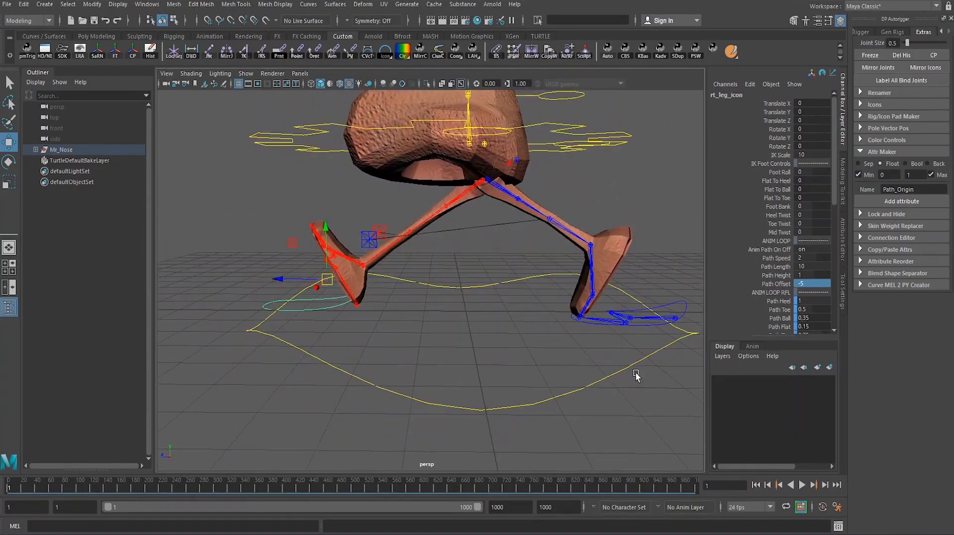
alt+middle_drag(604, 371, 560, 376)
alt+right_drag(560, 377, 605, 376)
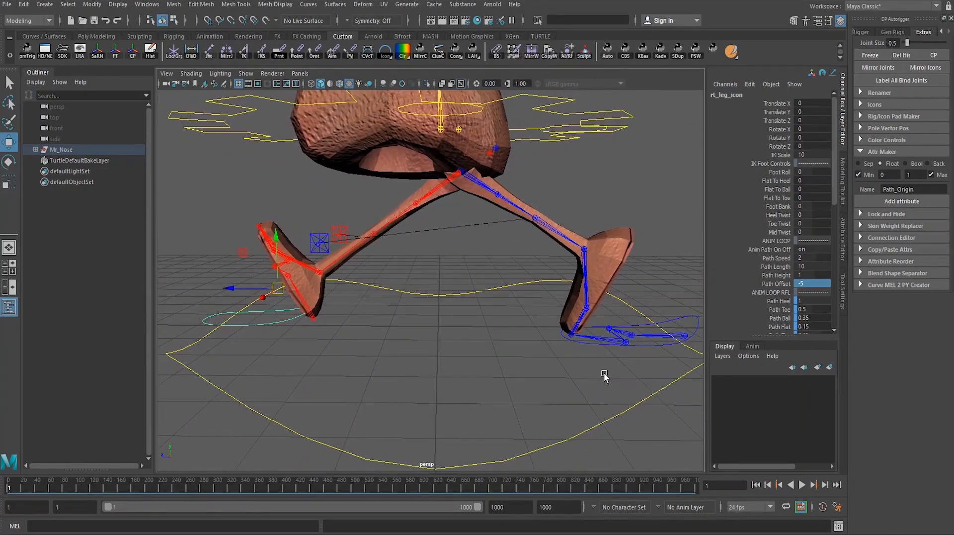
alt+middle_drag(605, 377, 576, 363)
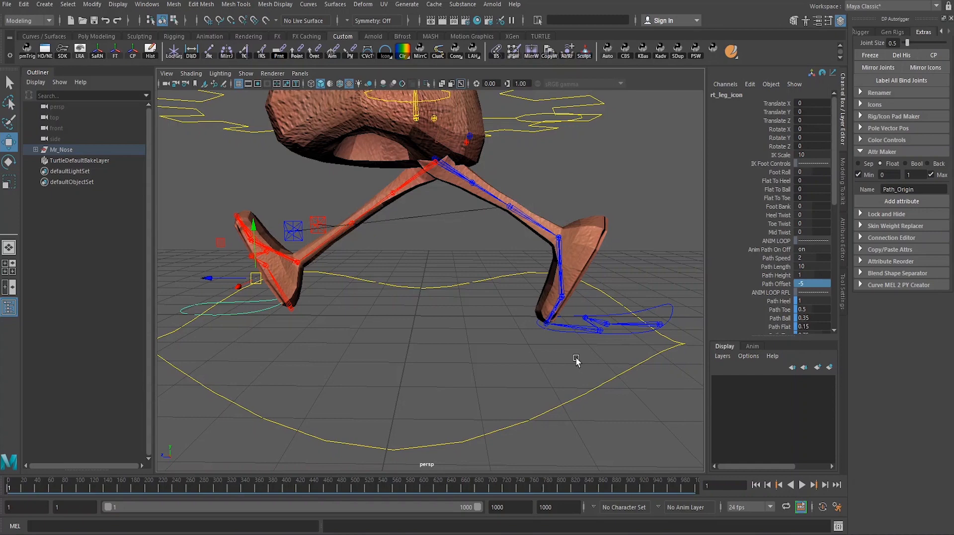
click(481, 326)
alt+drag(481, 325, 441, 337)
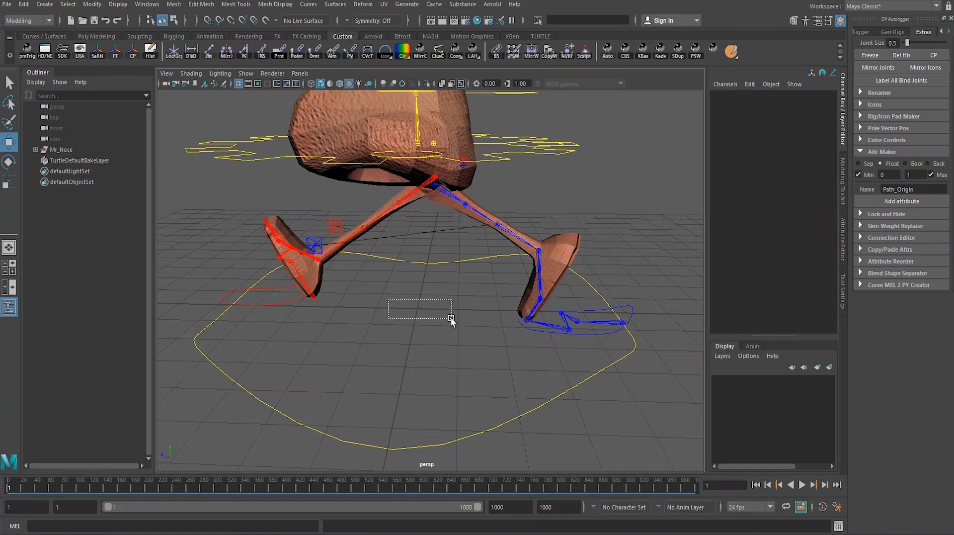
drag(451, 317, 524, 347)
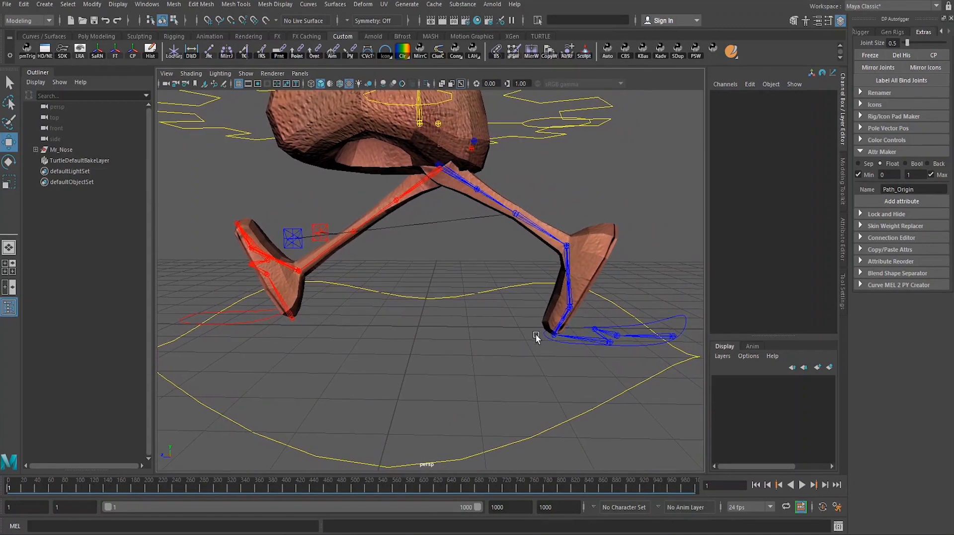